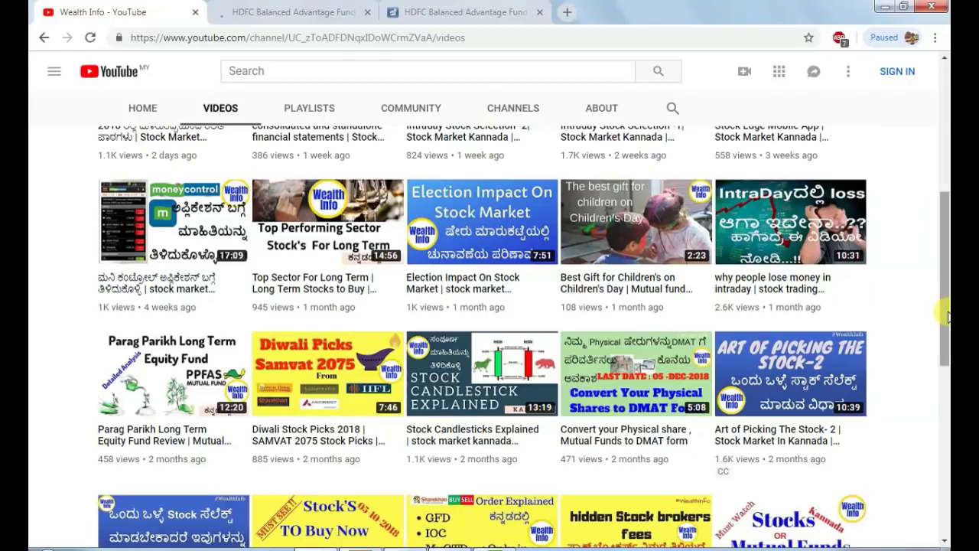
# Step: Look through the uploaded videos on the Wealth Info channel page
pyautogui.click(948, 136)
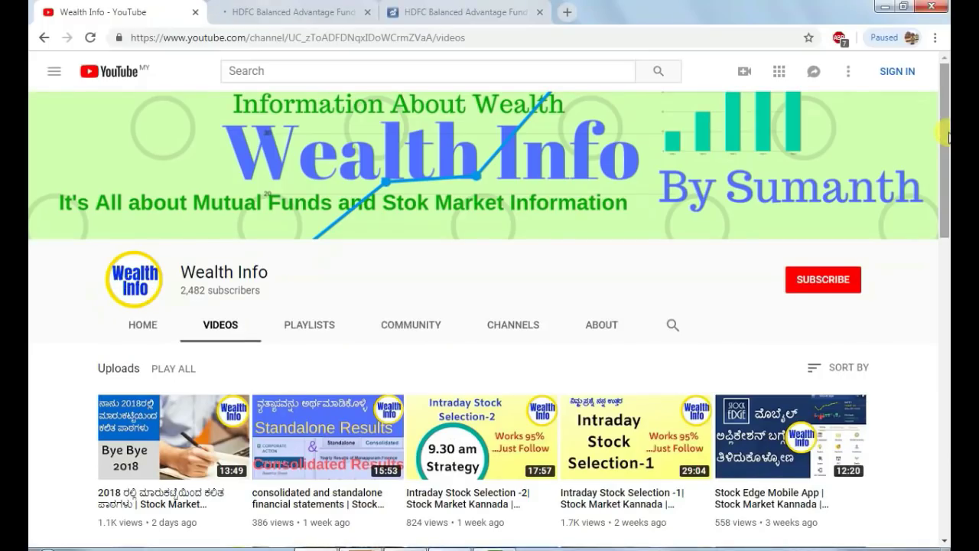
pyautogui.moveTo(948, 136); pyautogui.dragTo(929, 175)
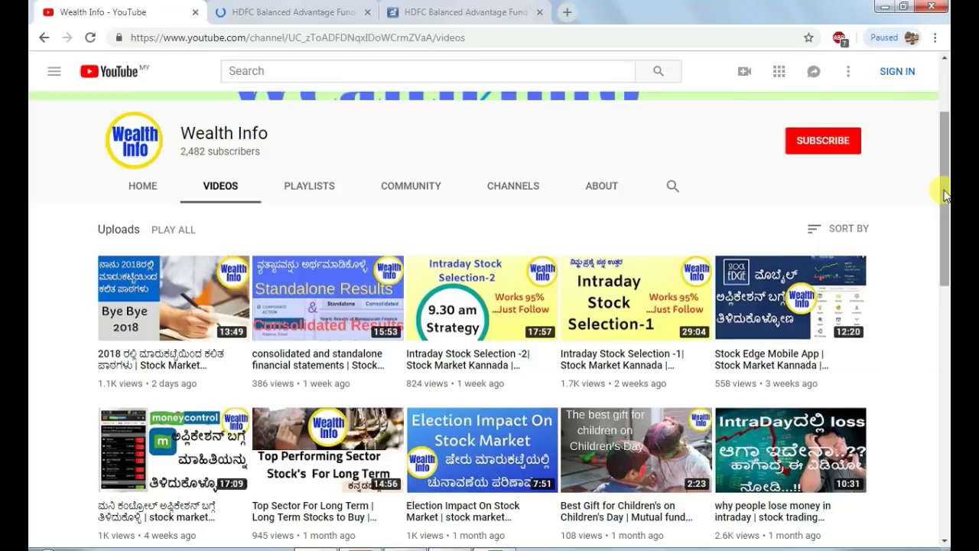
pyautogui.moveTo(946, 195); pyautogui.dragTo(946, 286)
pyautogui.moveTo(480, 197)
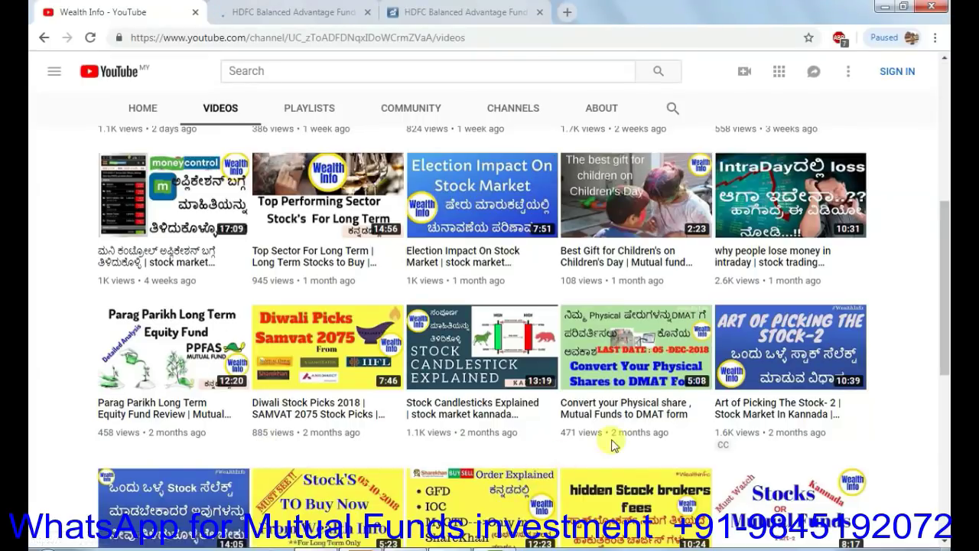
pyautogui.moveTo(822, 361)
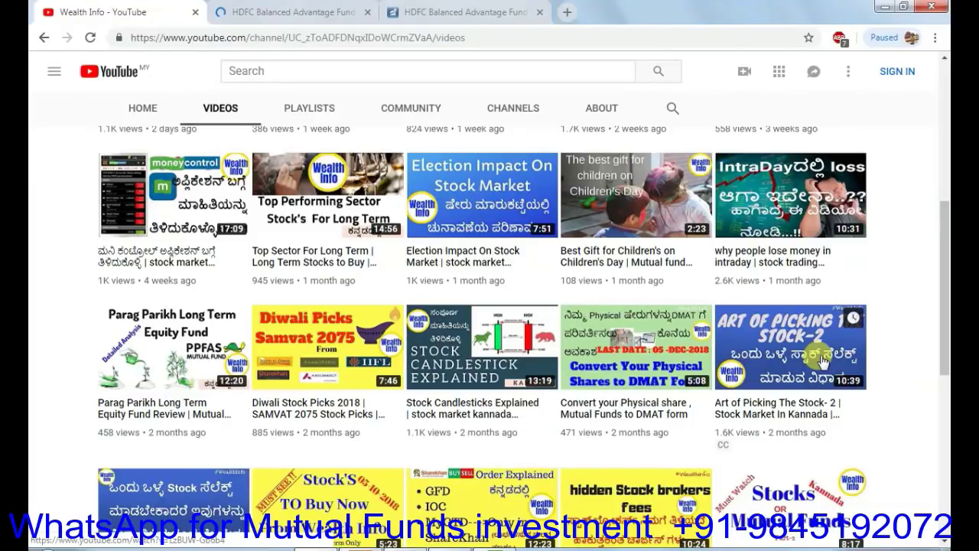
pyautogui.moveTo(946, 262); pyautogui.dragTo(946, 320)
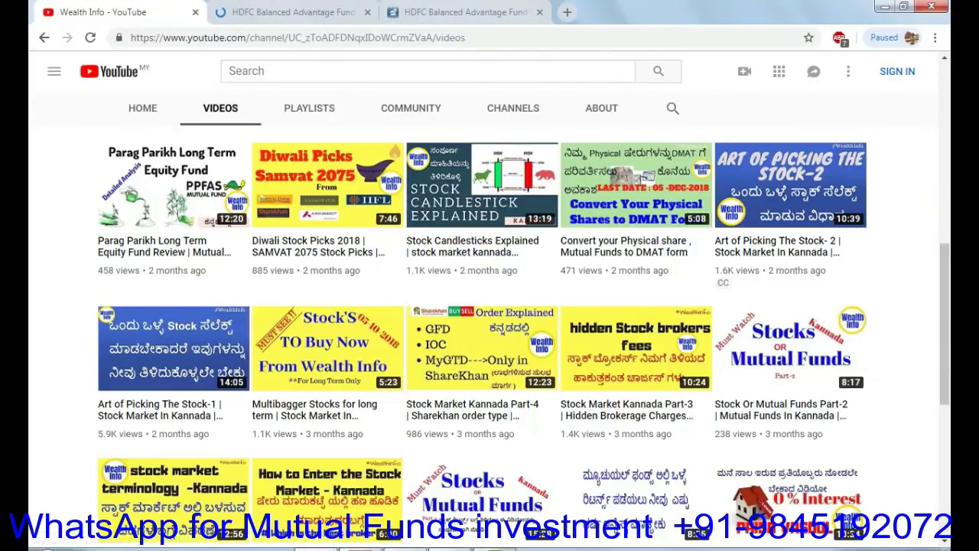
# Step: Switch to the Devidend Plan workbook in Excel and enter the heading Regular in cell D8 of the second sheet
pyautogui.hotkey('alt', 'Tab')
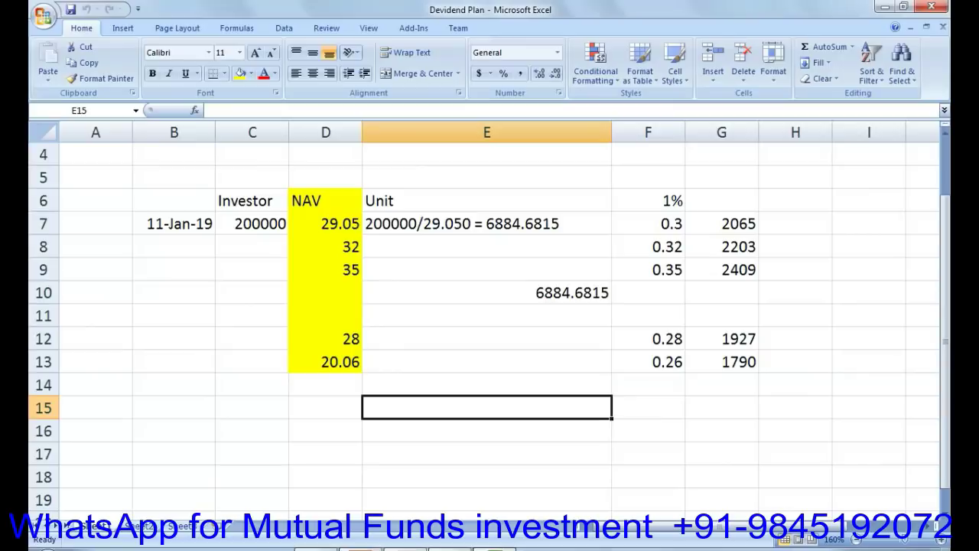
pyautogui.click(142, 525)
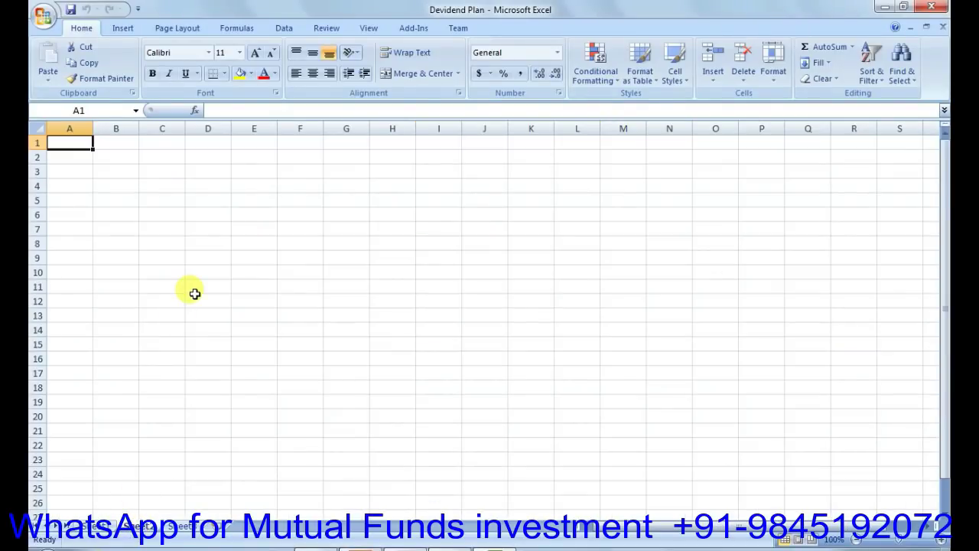
pyautogui.click(200, 248)
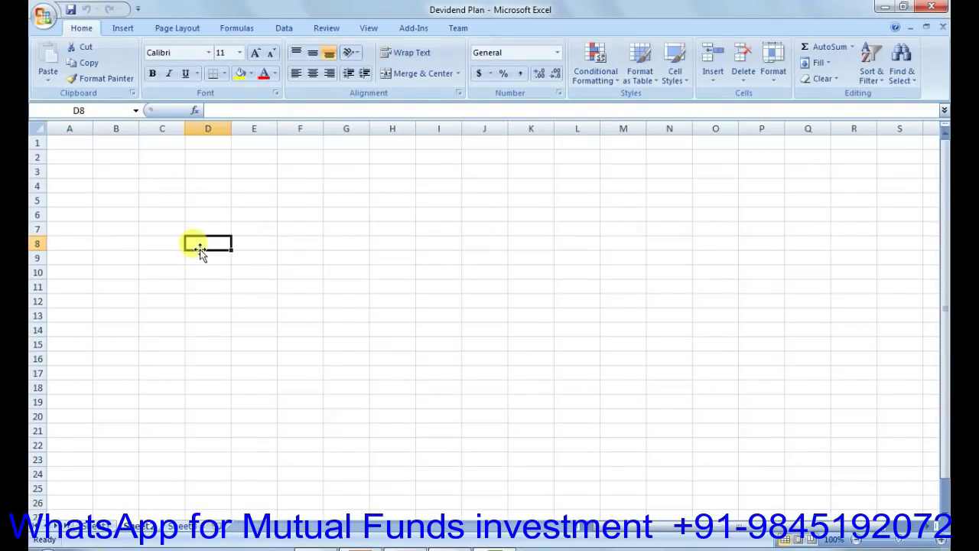
pyautogui.write('Regu')
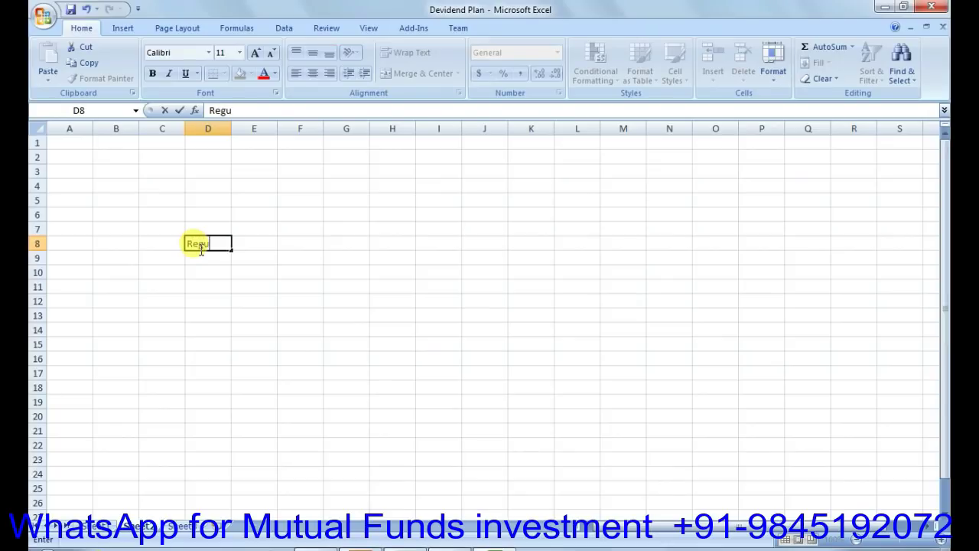
pyautogui.write('l')
pyautogui.press('BackSpace')
pyautogui.write('lar')
pyautogui.press('Tab')
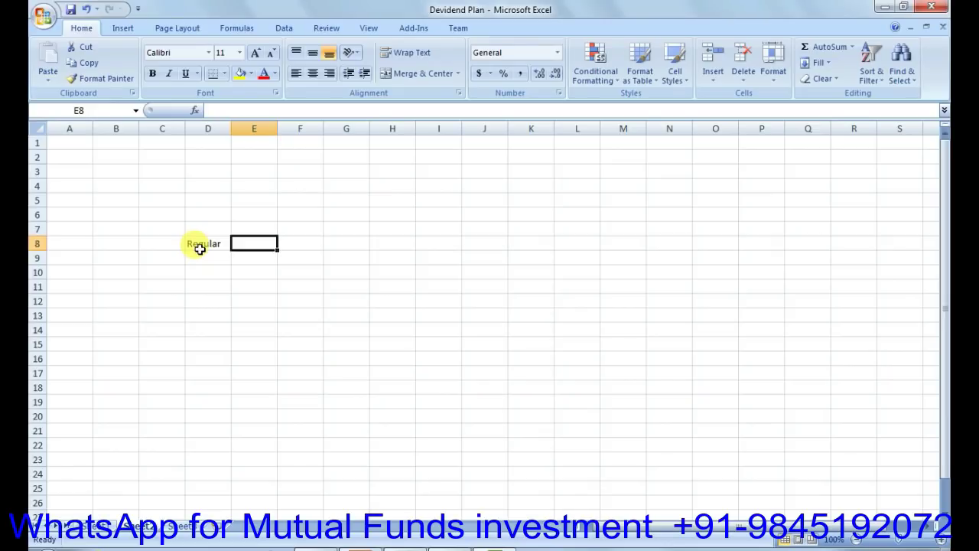
# Step: Enter the headings devidend in cell E8 and d-reinvestment in cell F8
pyautogui.write('devid')
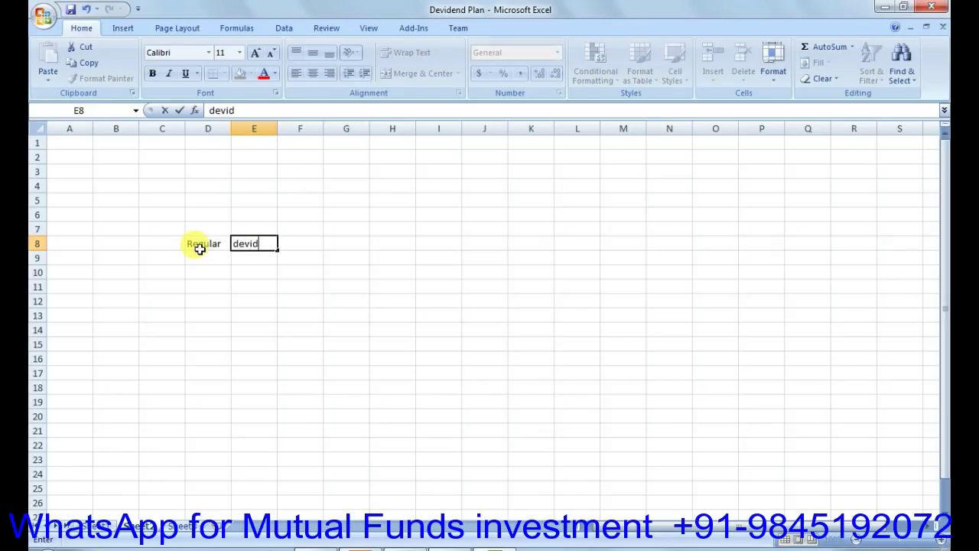
pyautogui.write('end')
pyautogui.press('Tab')
pyautogui.write('d-')
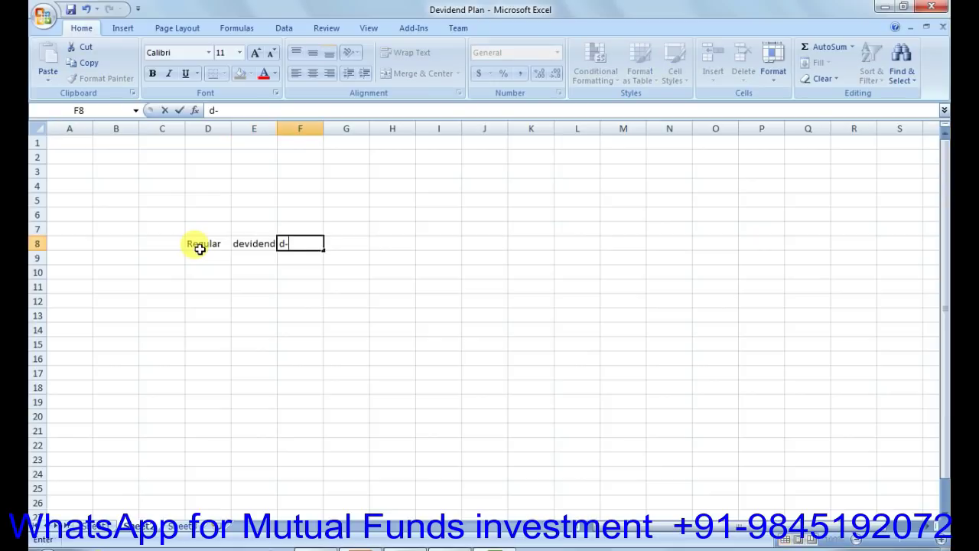
pyautogui.write('reinvestment')
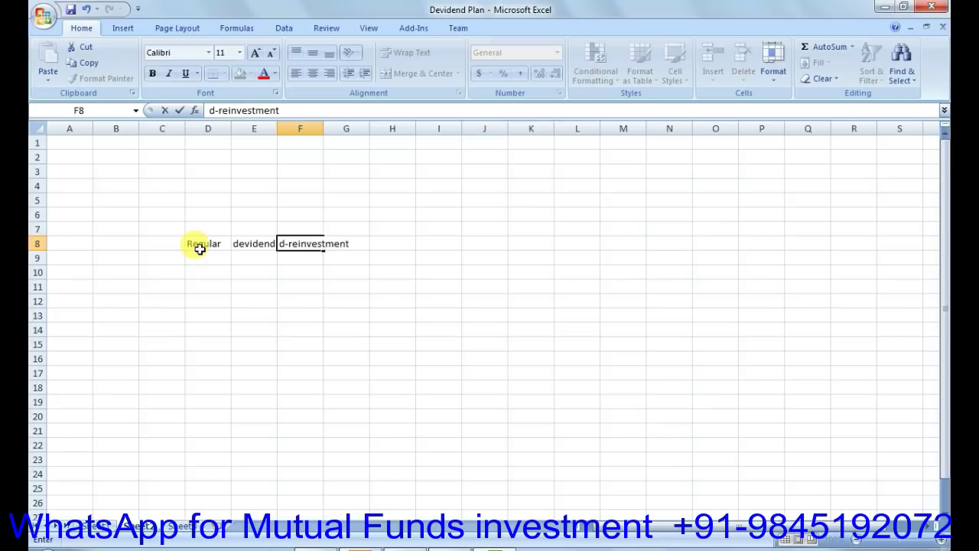
pyautogui.press('Tab')
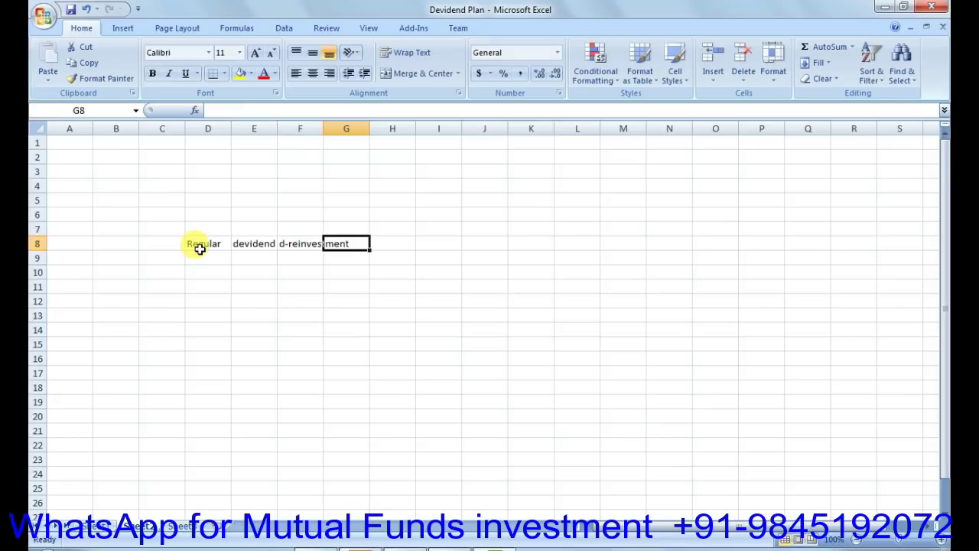
pyautogui.press('Return')
# Step: Enter 10 in row 9 under each of the headings Regular, devidend and d-reinvestment
pyautogui.click(199, 252)
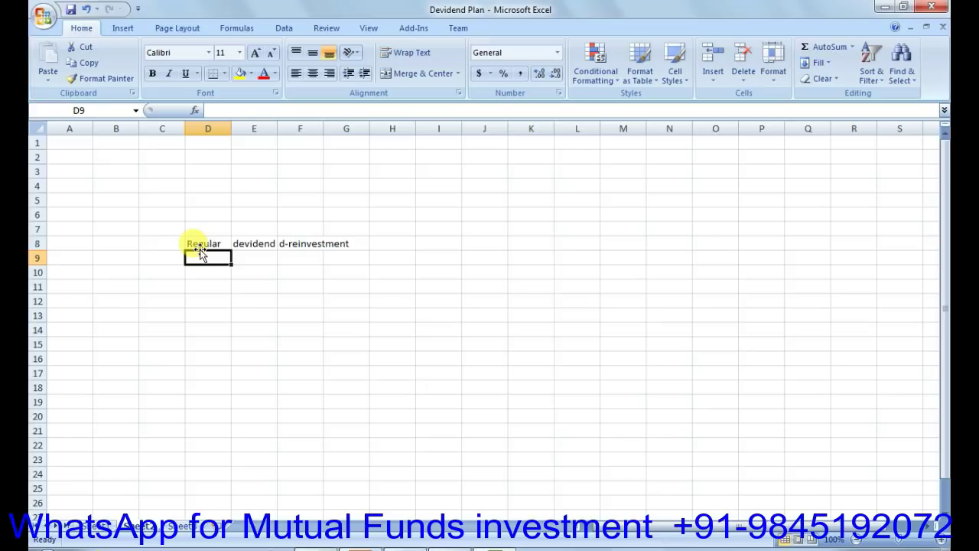
pyautogui.press('Right')
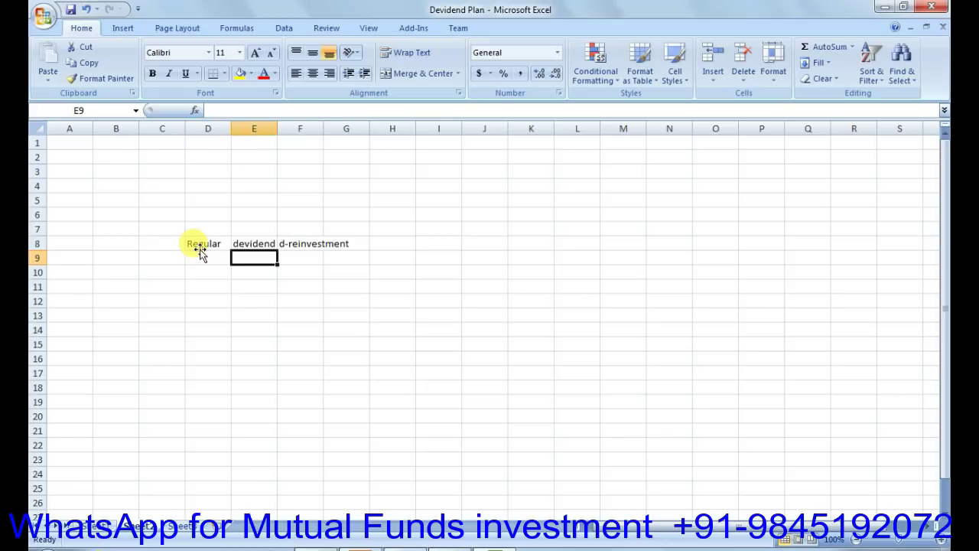
pyautogui.press('Right')
pyautogui.press('Left')
pyautogui.press('Left')
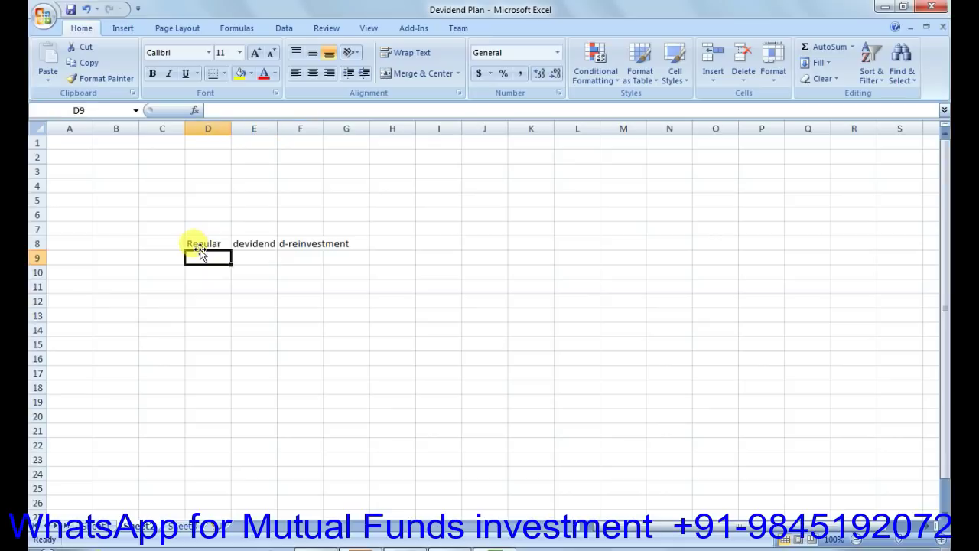
pyautogui.write('10')
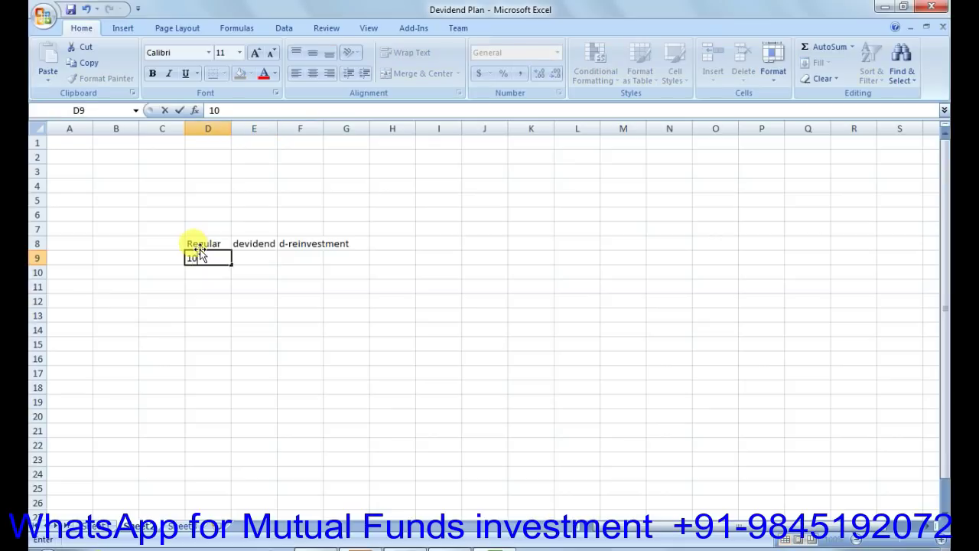
pyautogui.press('Right')
pyautogui.press('Right')
pyautogui.press('Down')
pyautogui.press('Up')
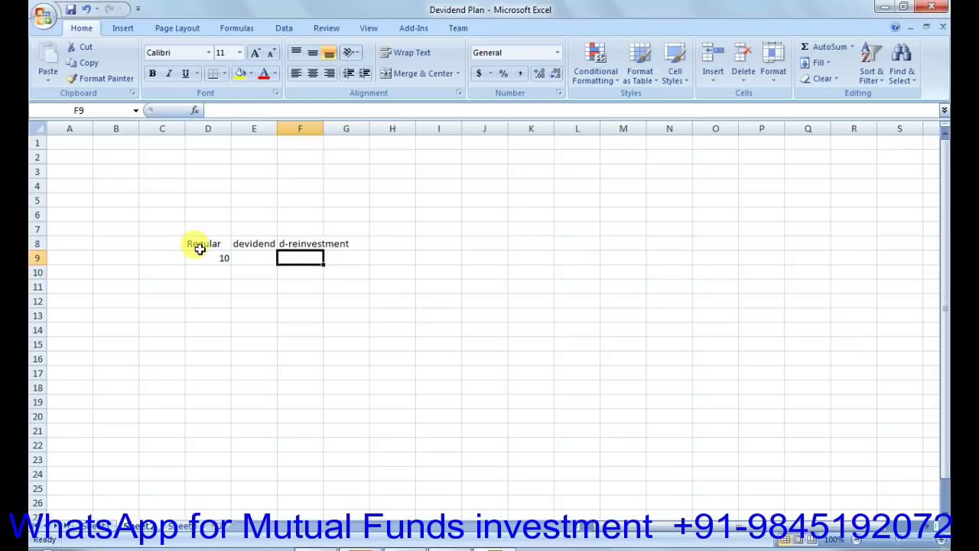
pyautogui.press('Left')
pyautogui.write('10')
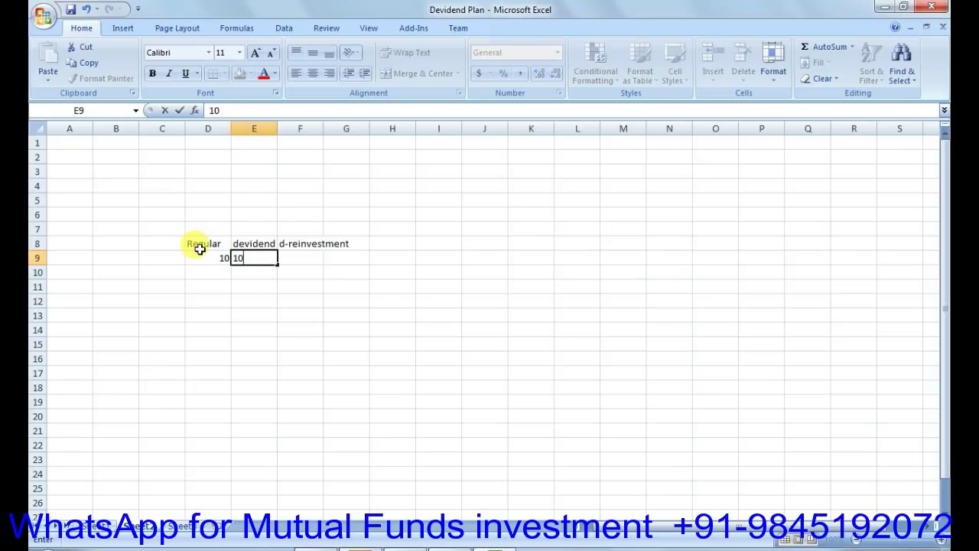
pyautogui.press('Right')
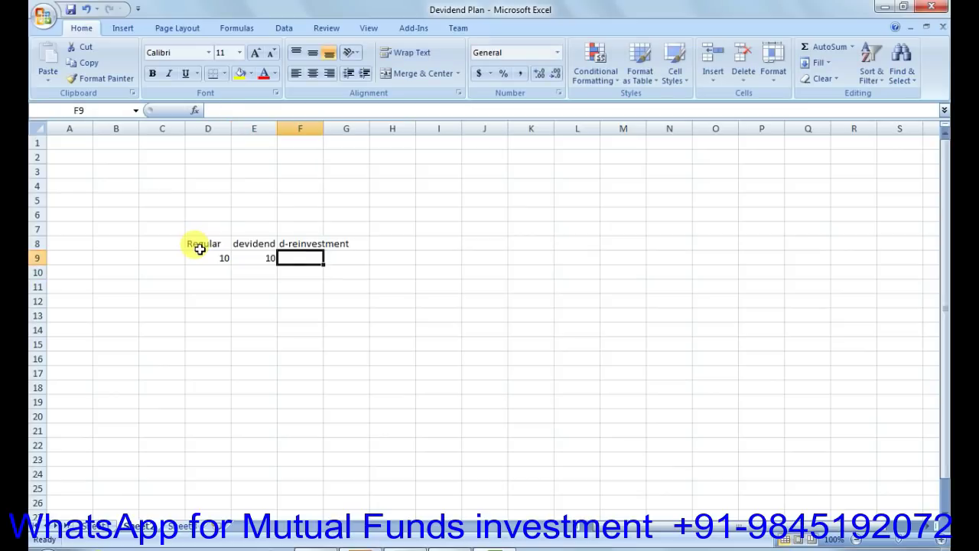
pyautogui.write('1')
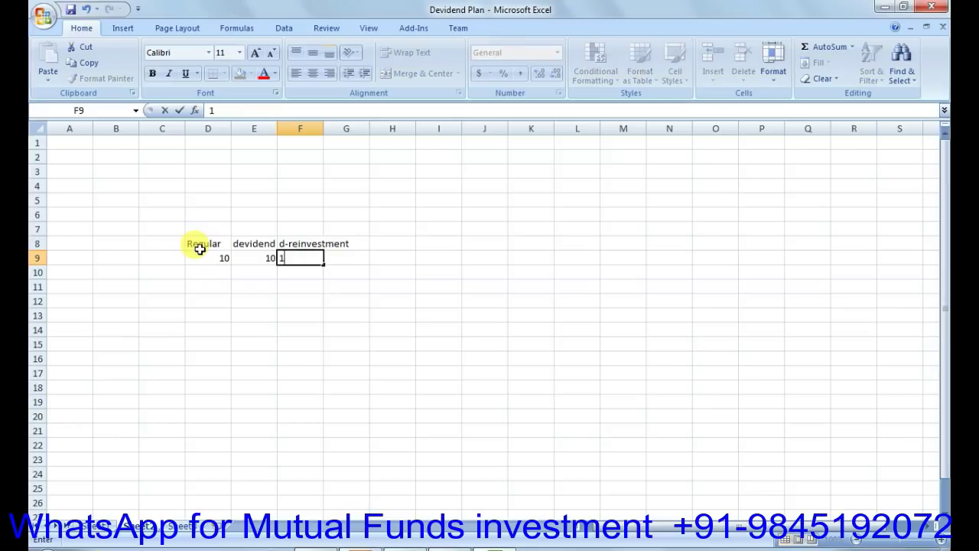
pyautogui.write('0')
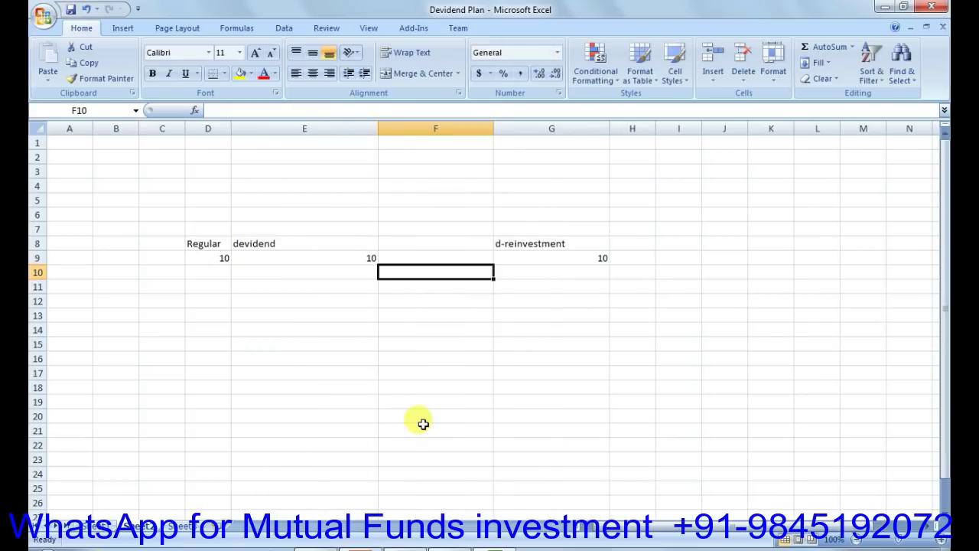
pyautogui.click(423, 423)
pyautogui.click(197, 273)
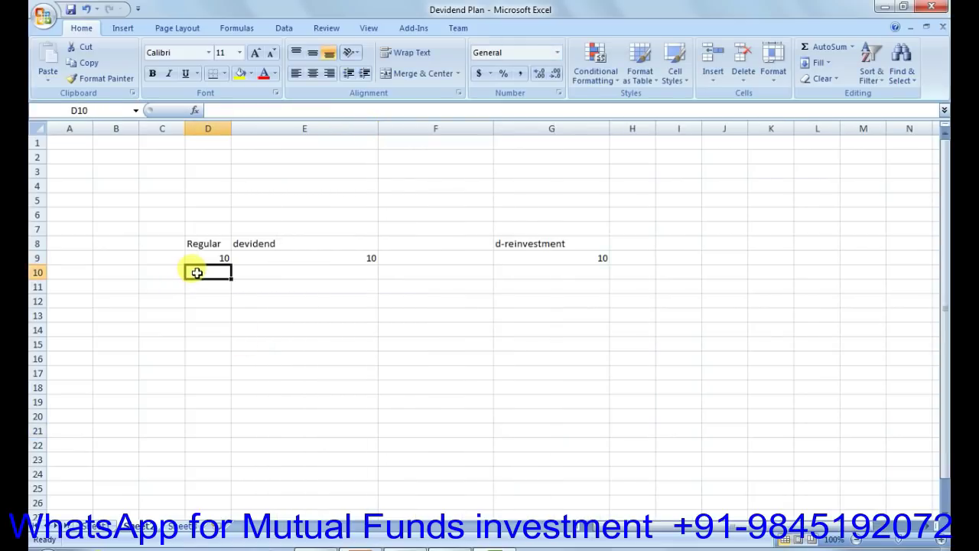
pyautogui.press('Right')
pyautogui.press('Right')
pyautogui.press('Right')
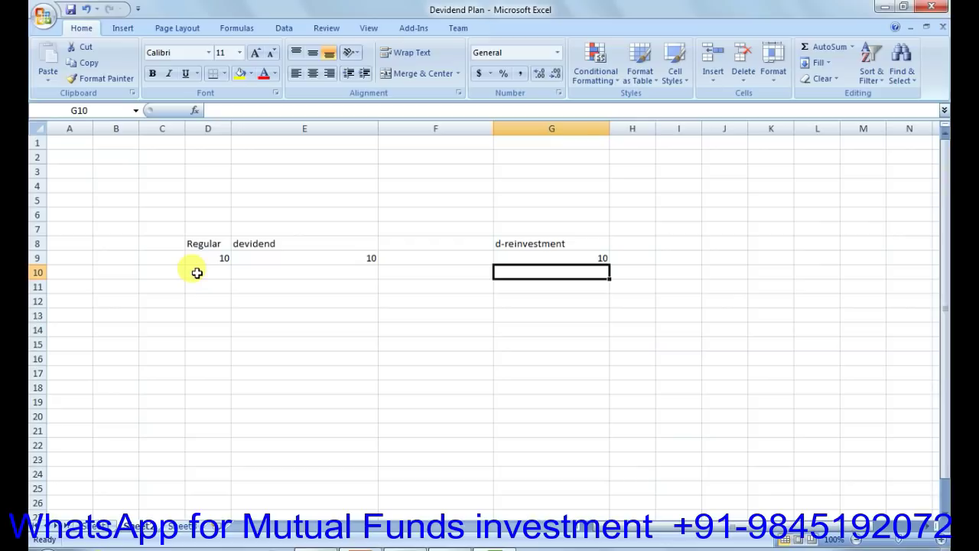
pyautogui.press('Right')
pyautogui.press('Up')
pyautogui.press('Left')
pyautogui.press('Down')
pyautogui.press('Down')
pyautogui.press('Left')
pyautogui.press('Up')
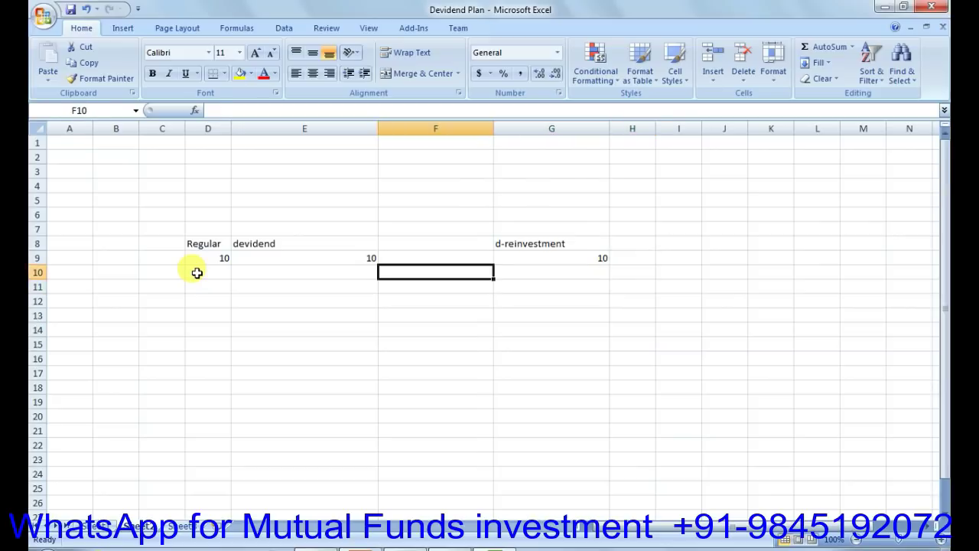
# Step: Enter 13 in row 10 under each of the headings Regular, devidend and d-reinvestment
pyautogui.press('Left')
pyautogui.press('Left')
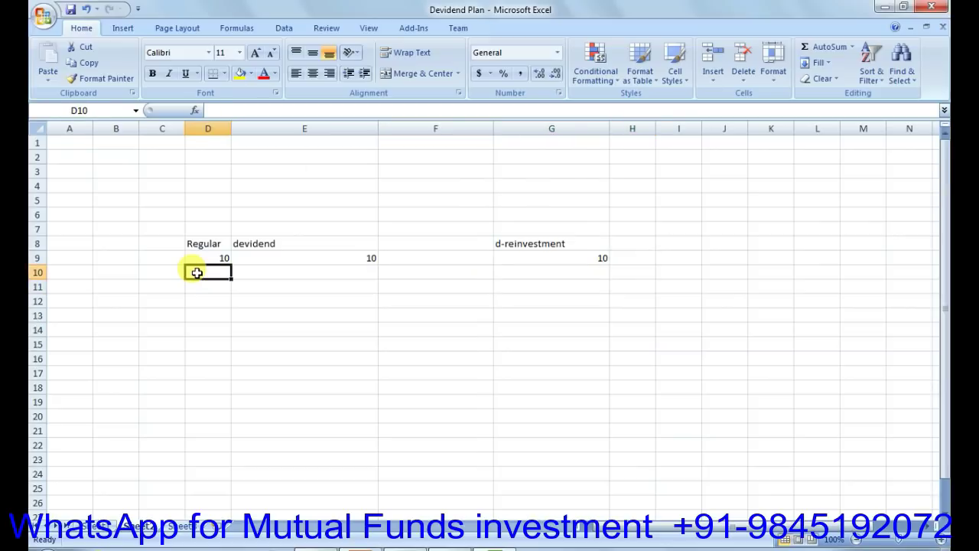
pyautogui.write('13')
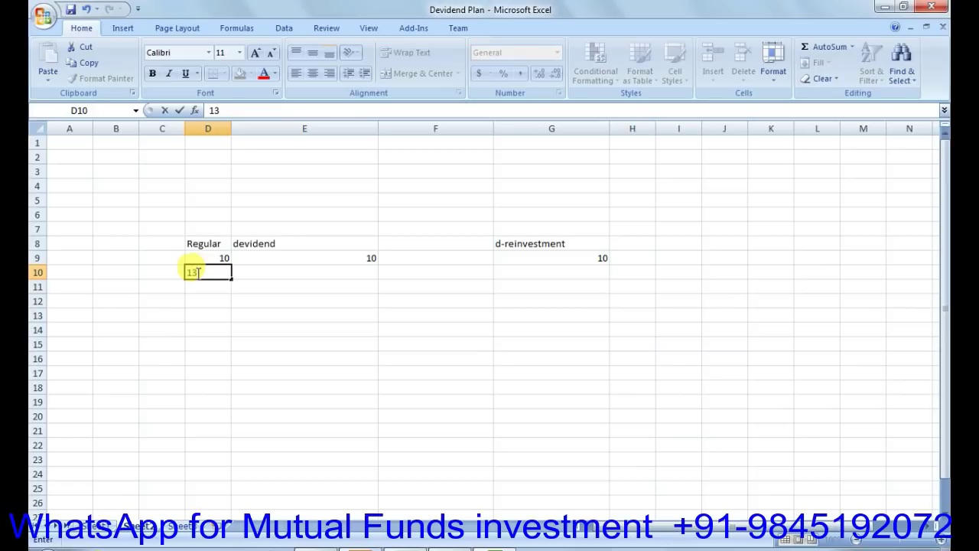
pyautogui.press('Right')
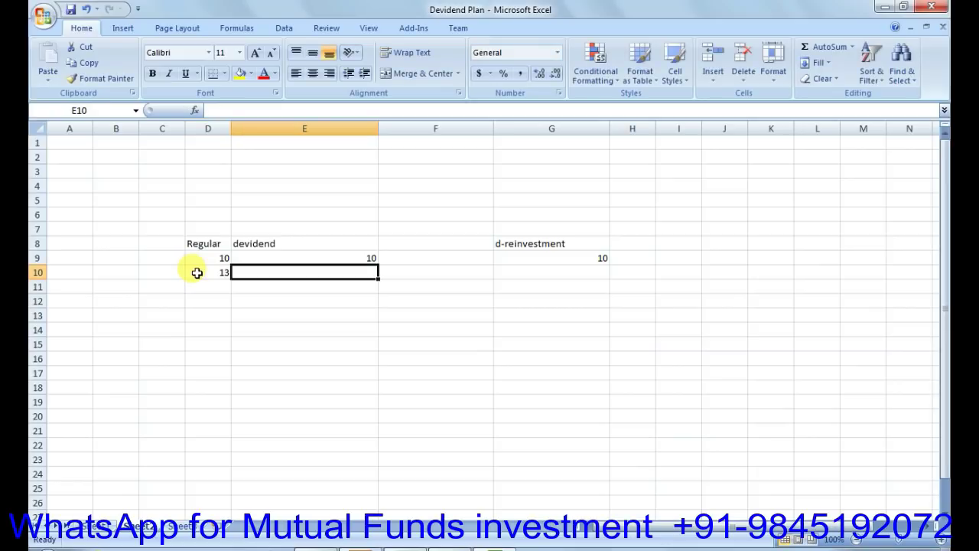
pyautogui.write('13')
pyautogui.press('BackSpace')
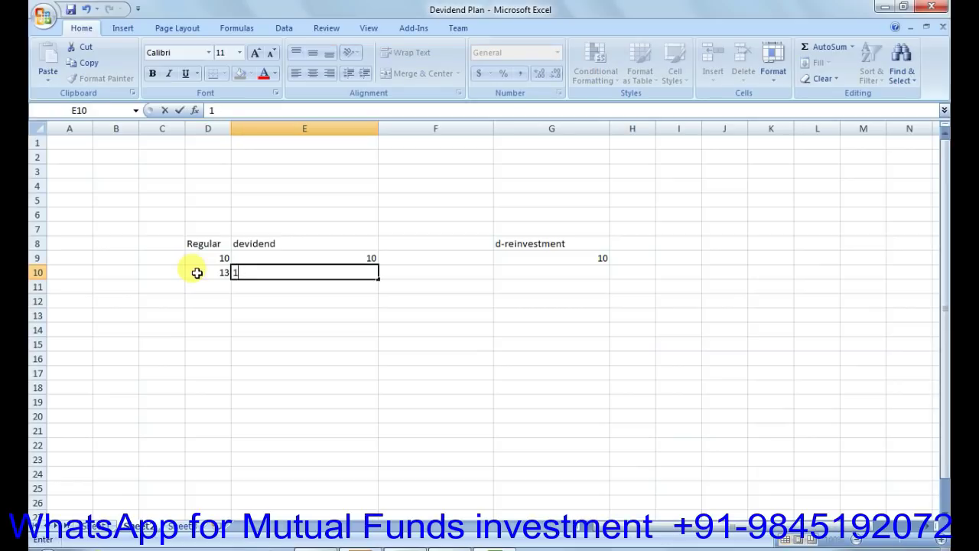
pyautogui.write('3')
pyautogui.press('Right')
pyautogui.press('Right')
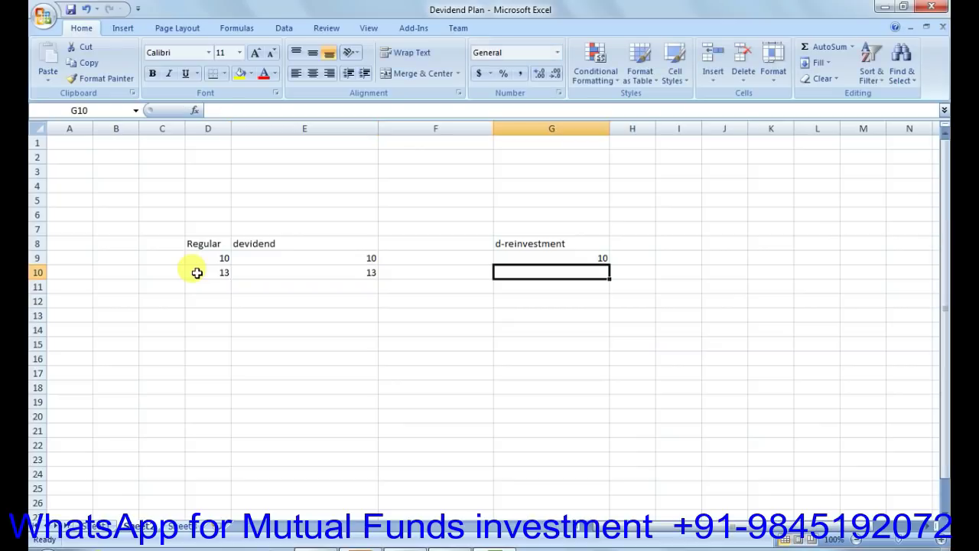
pyautogui.write('13')
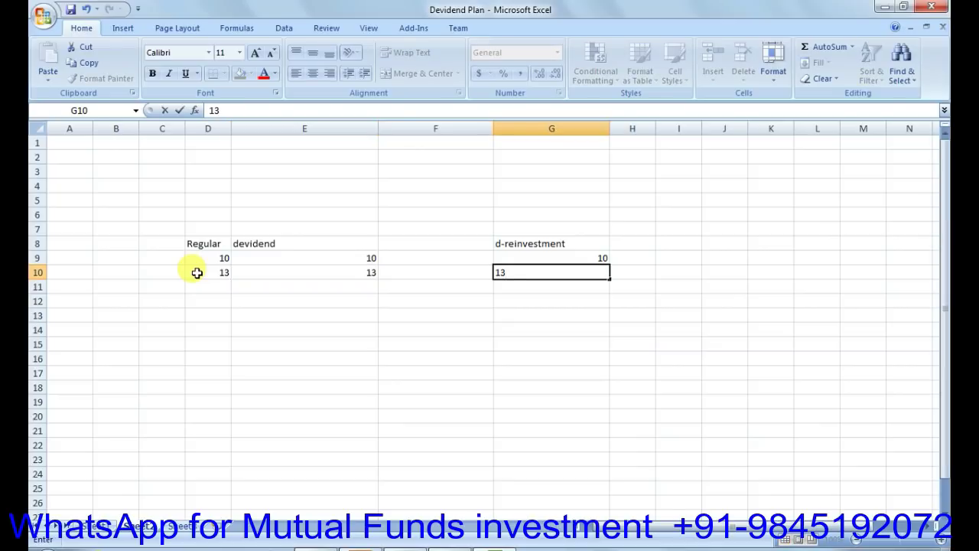
# Step: Enter .50 in cell F10, beside the 13 in the devidend column
pyautogui.press('Left')
pyautogui.press('Left')
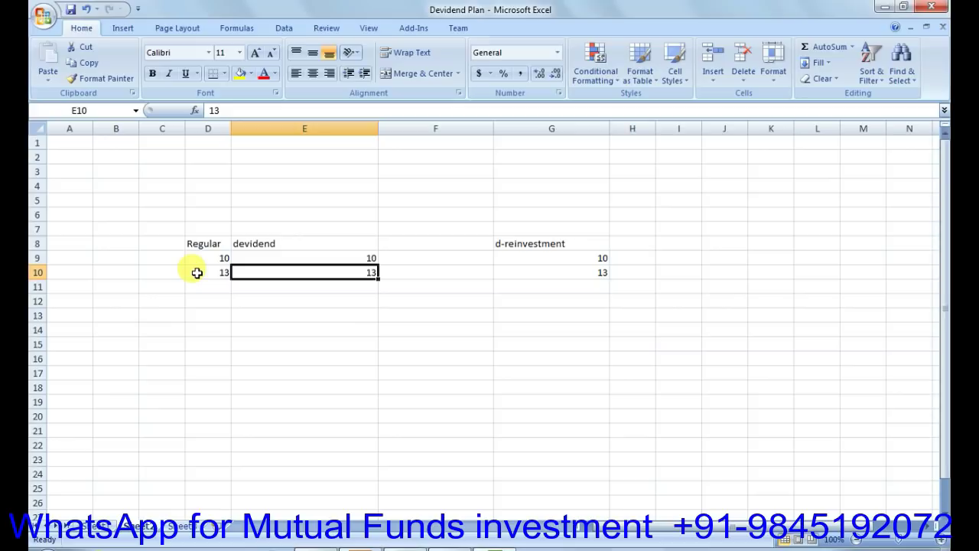
pyautogui.press('Right')
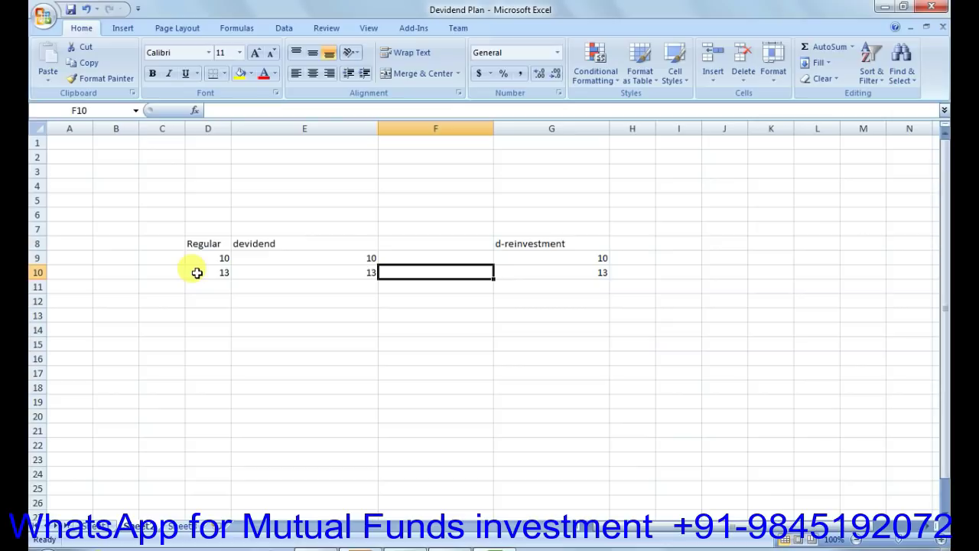
pyautogui.write('.5')
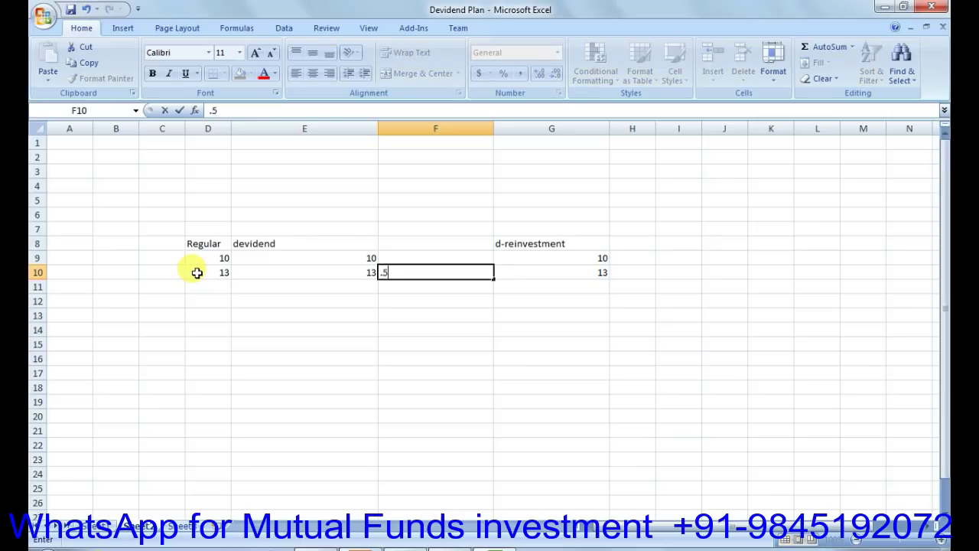
pyautogui.write('0')
pyautogui.press('Right')
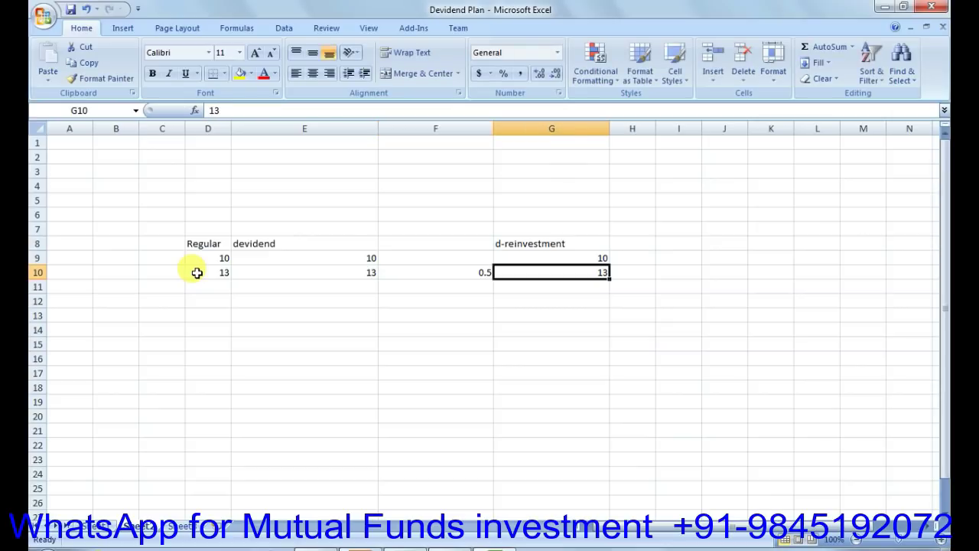
# Step: Enter 13 in cell D11 under the Regular heading
pyautogui.press('Down')
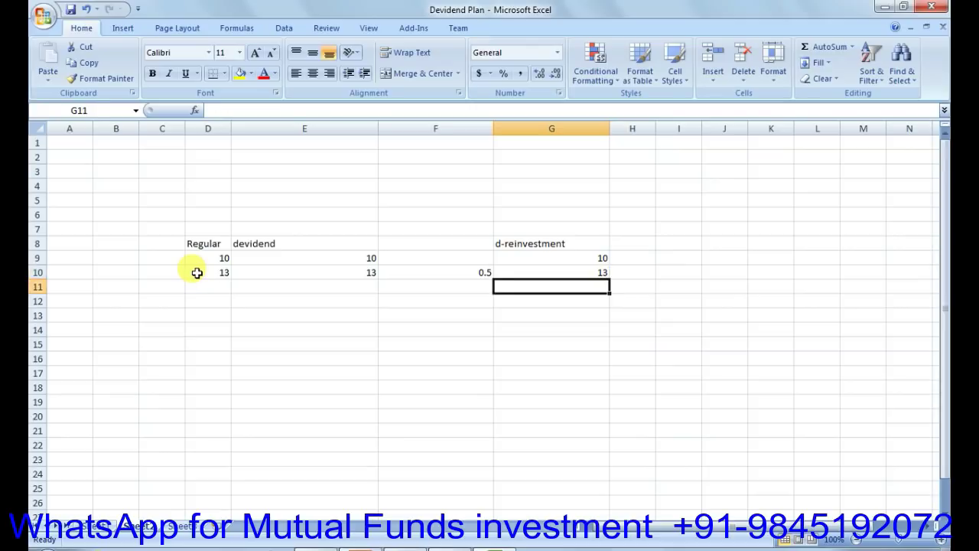
pyautogui.press('Left')
pyautogui.press('Up')
pyautogui.press('Down')
pyautogui.press('Left')
pyautogui.press('Left')
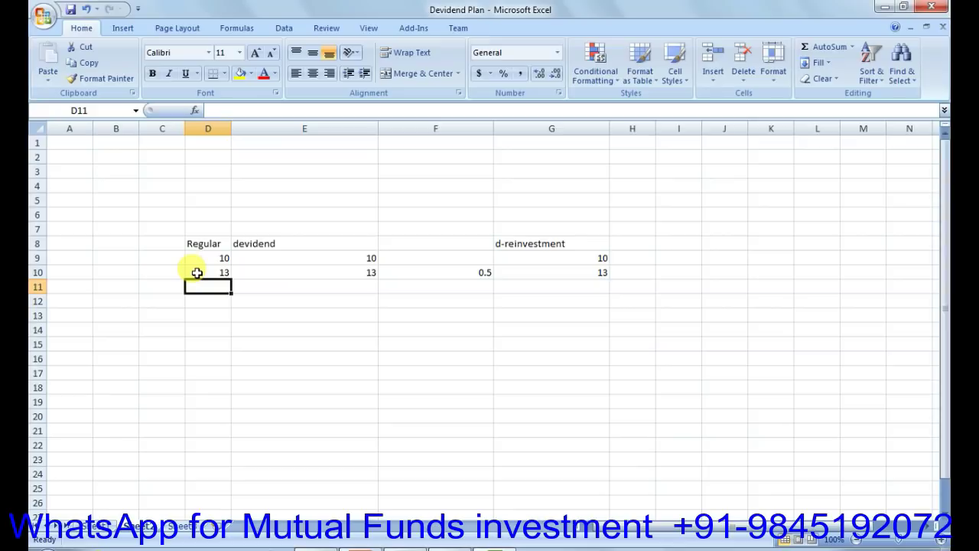
pyautogui.write('13')
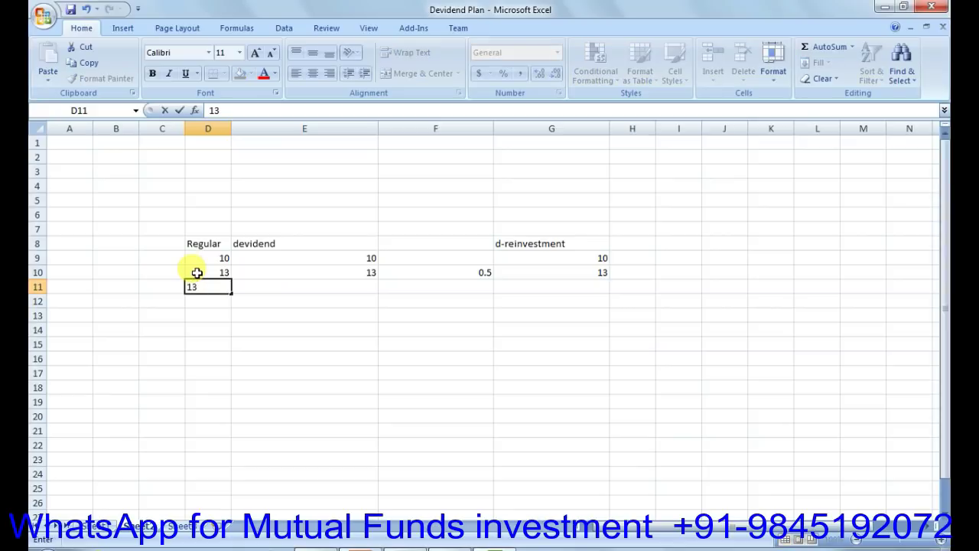
pyautogui.press('Right')
# Step: Enter 12.5 in row 11 under the headings devidend and d-reinvestment
pyautogui.press('Right')
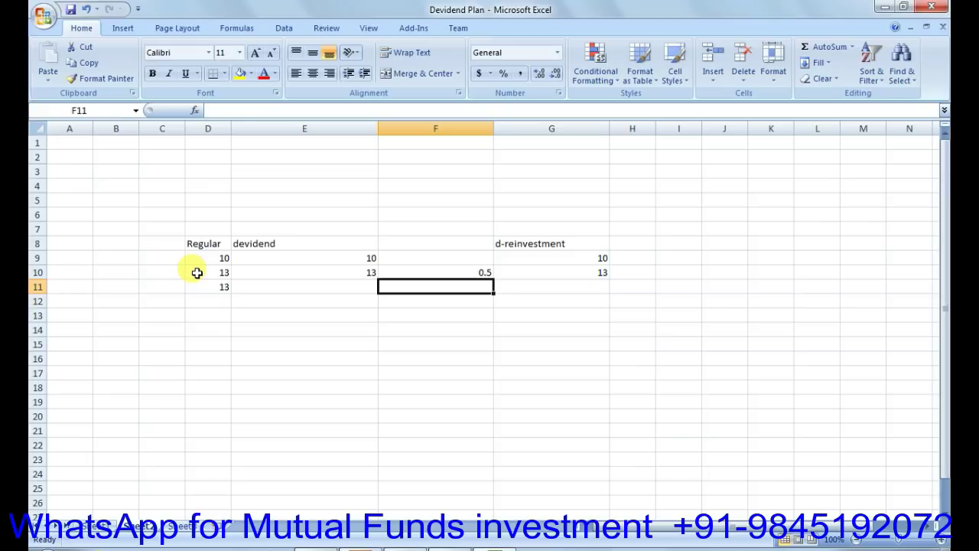
pyautogui.press('Left')
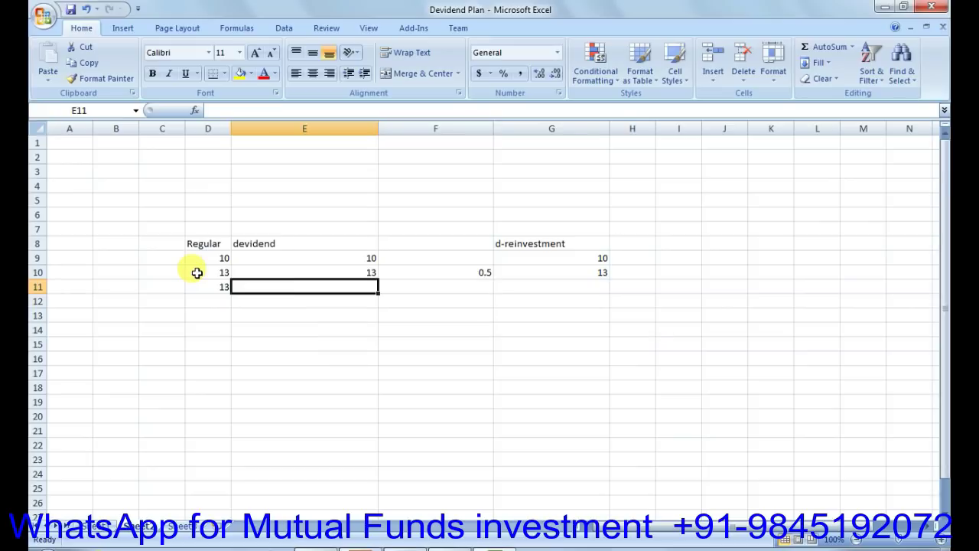
pyautogui.write('12.5')
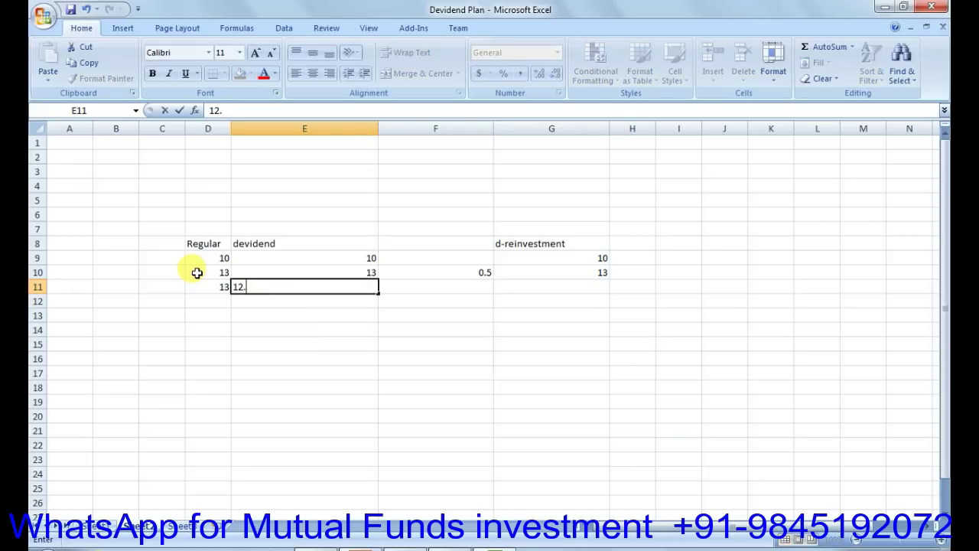
pyautogui.press('Right')
pyautogui.press('Right')
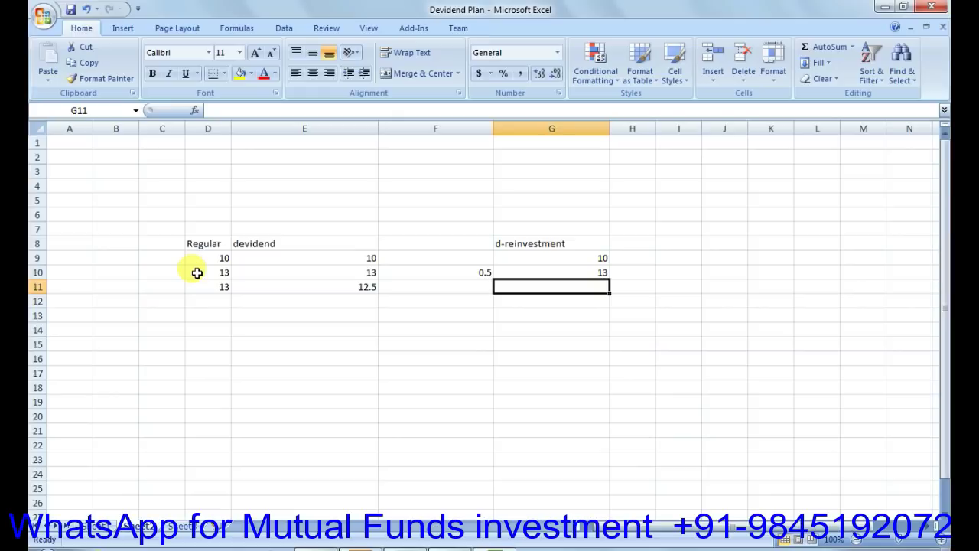
pyautogui.write('12')
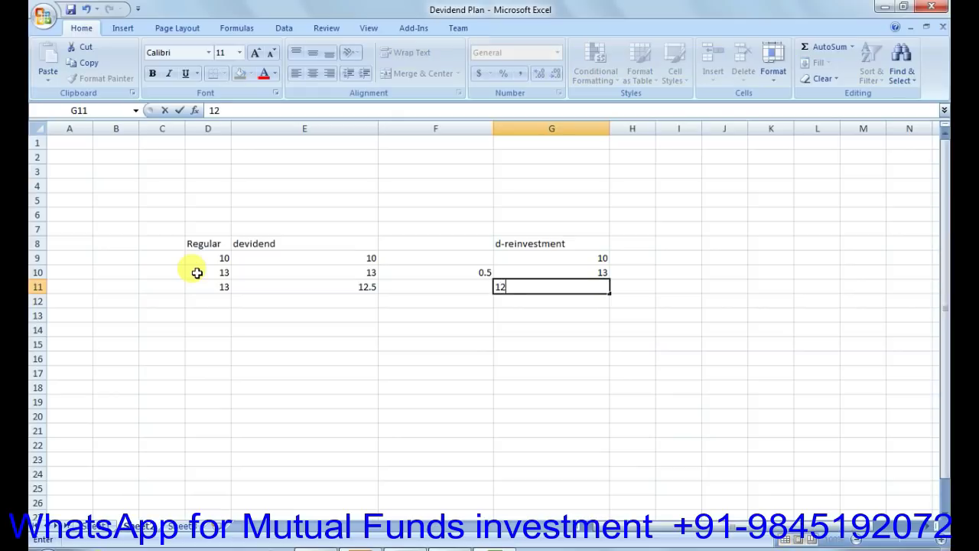
pyautogui.write('.5')
pyautogui.press('Right')
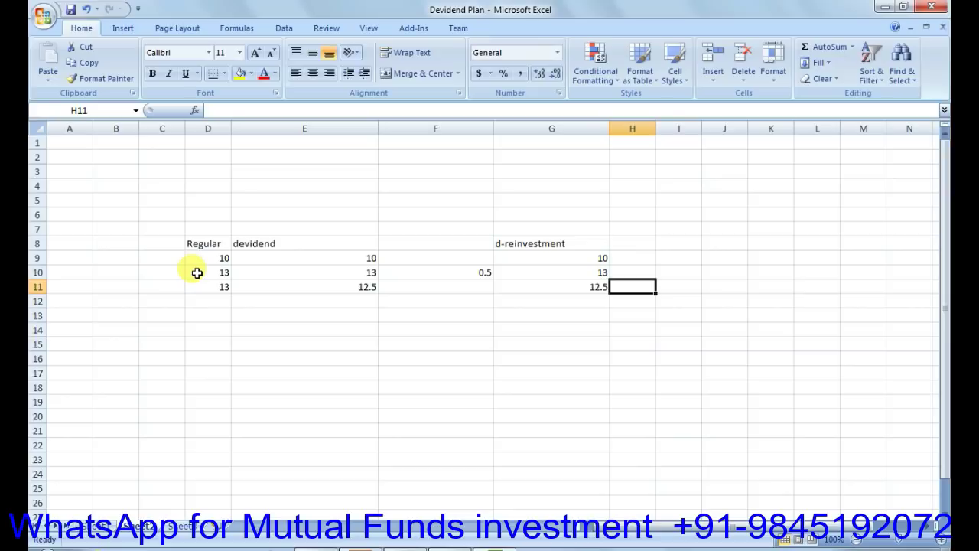
pyautogui.write('.5')
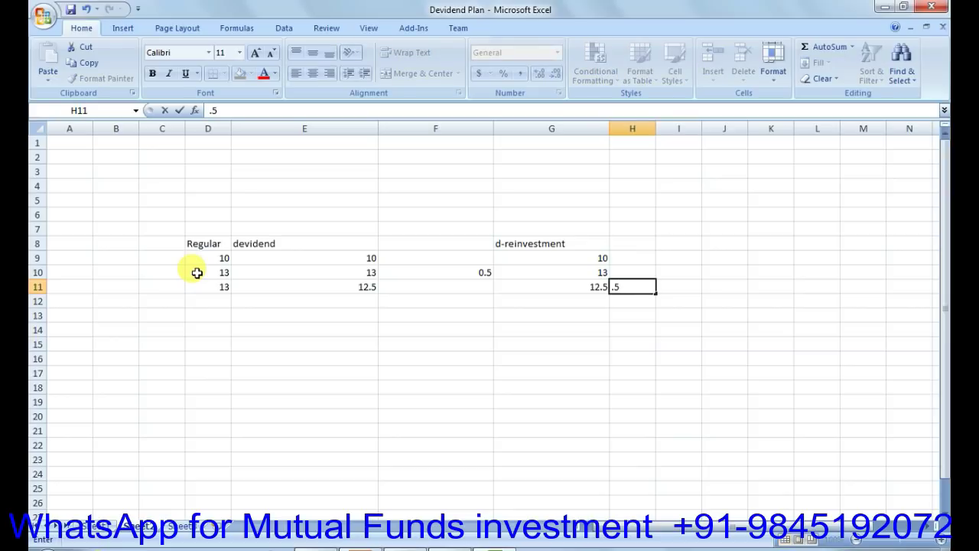
pyautogui.press('Right')
pyautogui.press('Left')
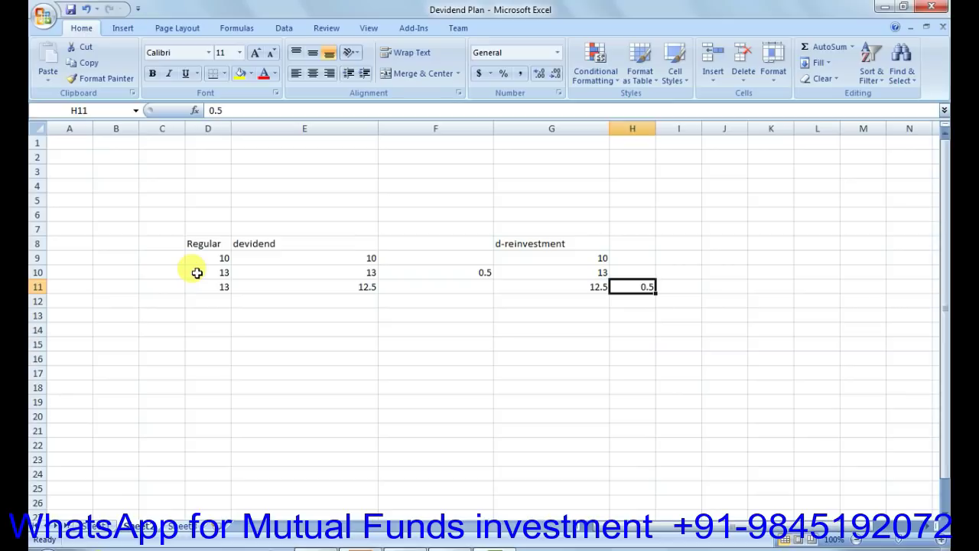
pyautogui.press('Delete')
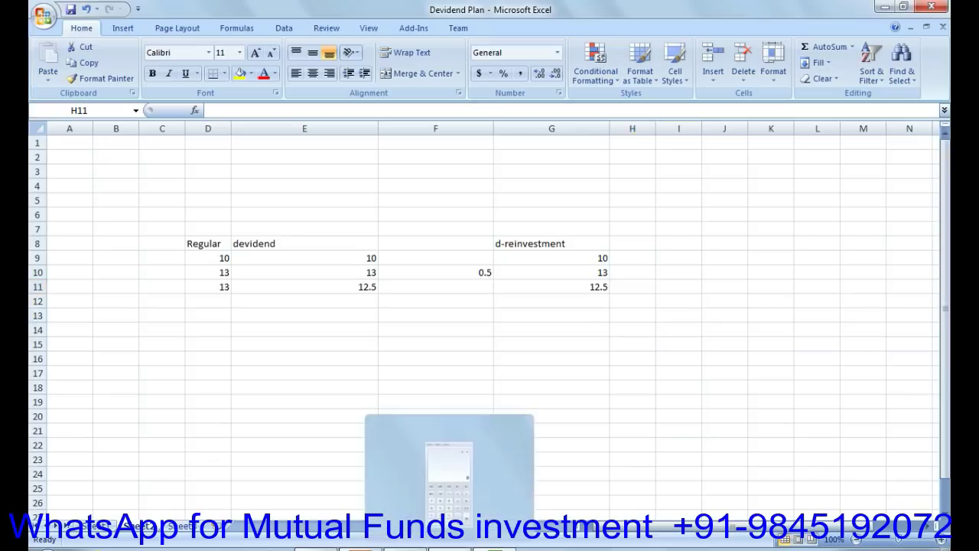
# Step: Switch to Calculator and divide 10000 by 10
pyautogui.click(448, 544)
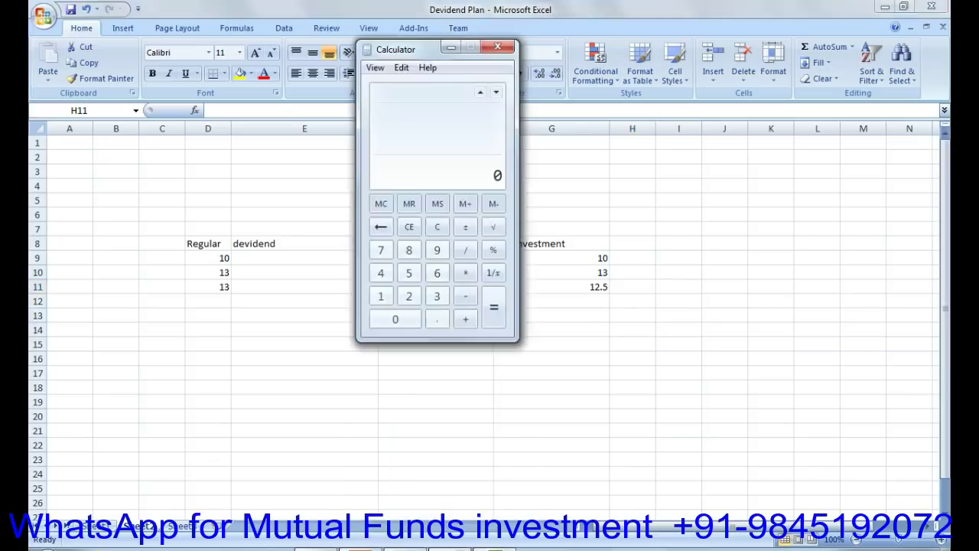
pyautogui.click(382, 298)
pyautogui.click(400, 320)
pyautogui.click(401, 320)
pyautogui.click(401, 320)
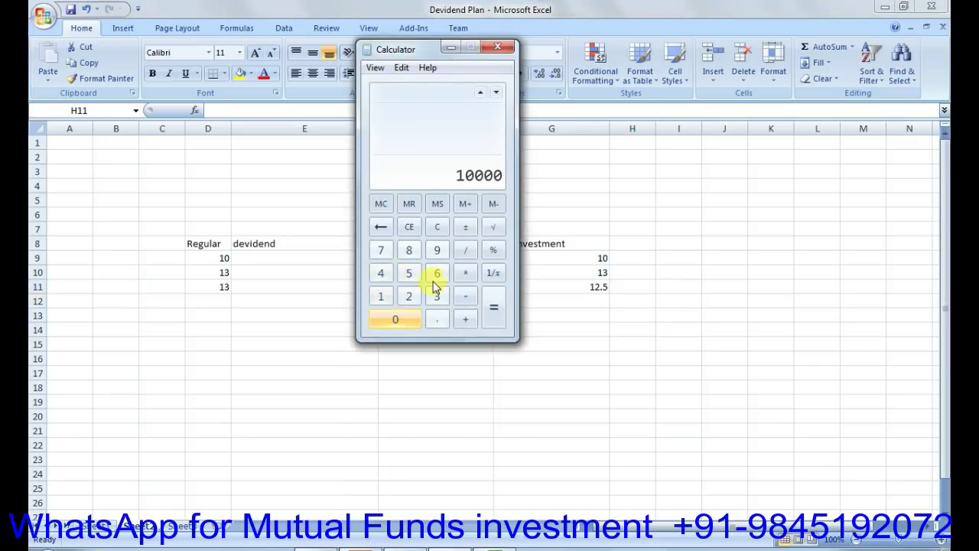
pyautogui.click(465, 253)
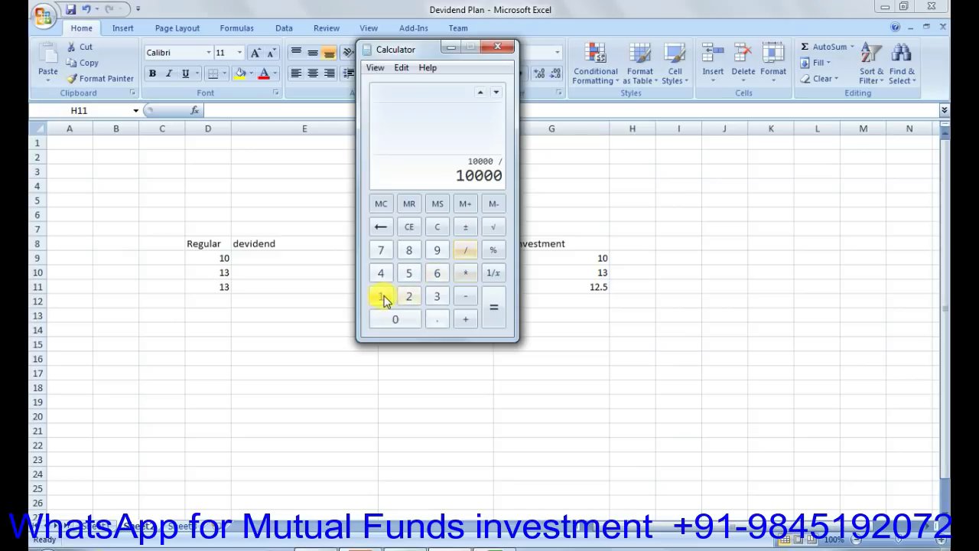
pyautogui.click(384, 298)
pyautogui.click(398, 318)
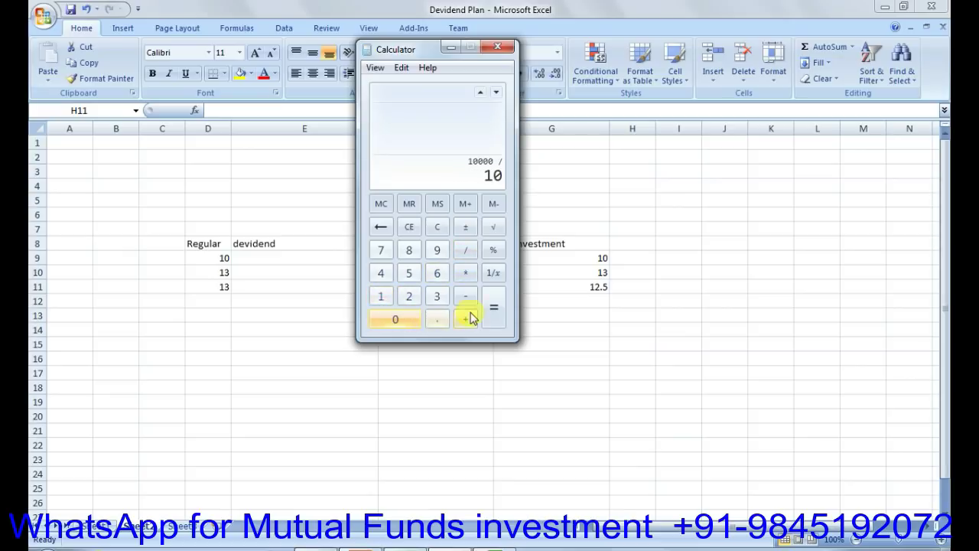
pyautogui.click(483, 310)
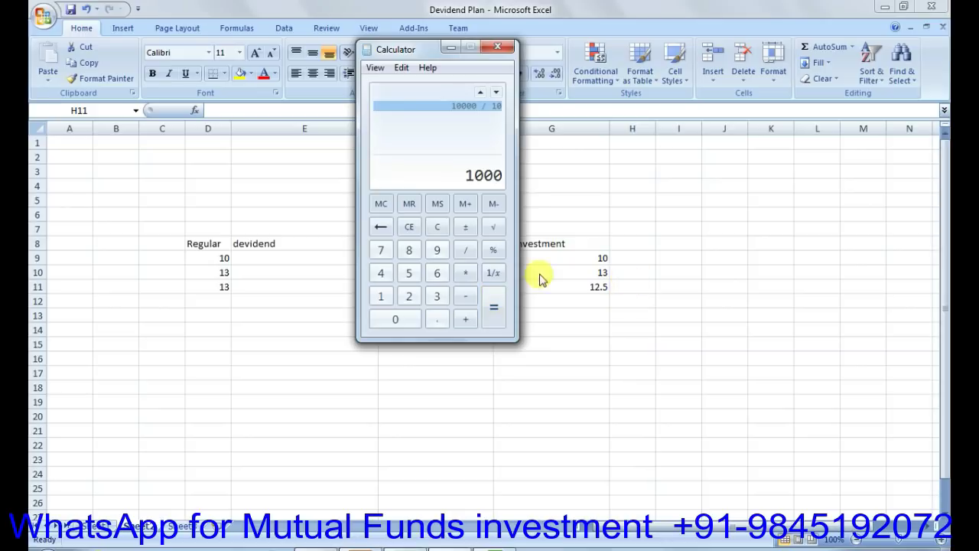
# Step: Multiply the calculated result by 0.5
pyautogui.click(472, 277)
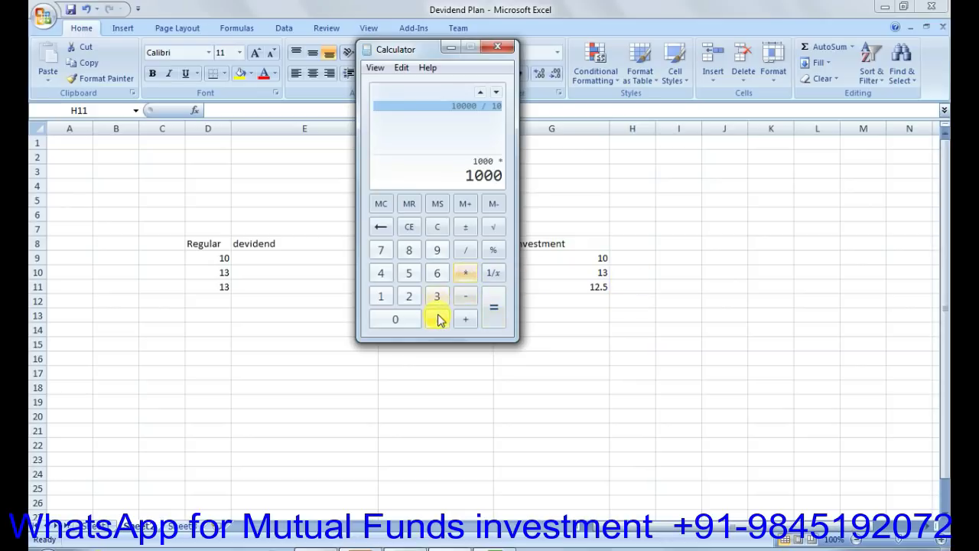
pyautogui.click(437, 319)
pyautogui.click(412, 274)
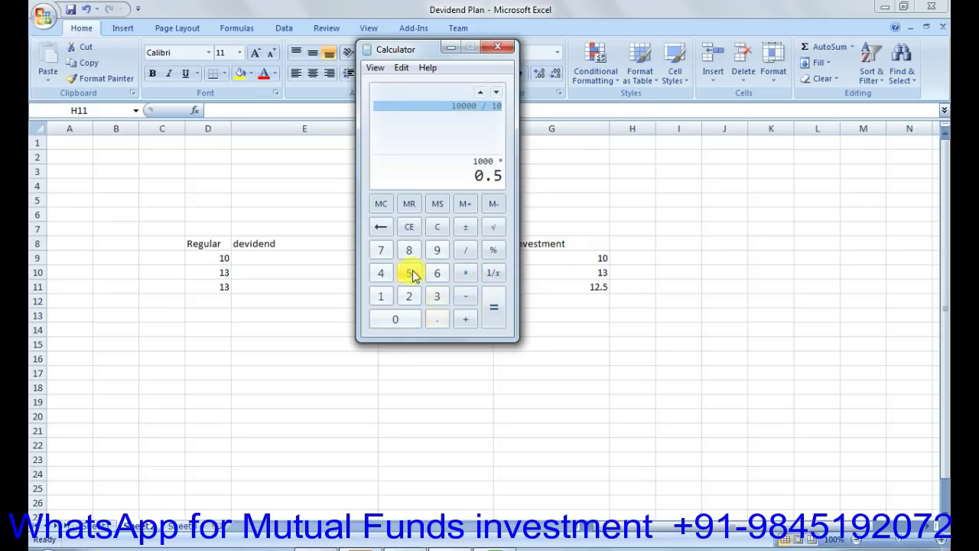
pyautogui.click(494, 309)
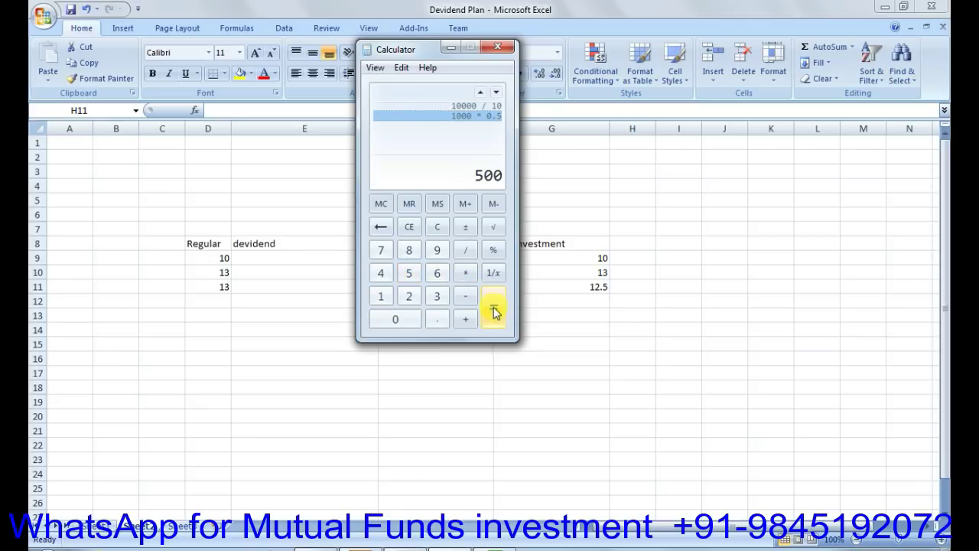
# Step: Switch back to Excel, enter 500 in cell J12 and select cell H11
pyautogui.click(627, 287)
pyautogui.click(446, 272)
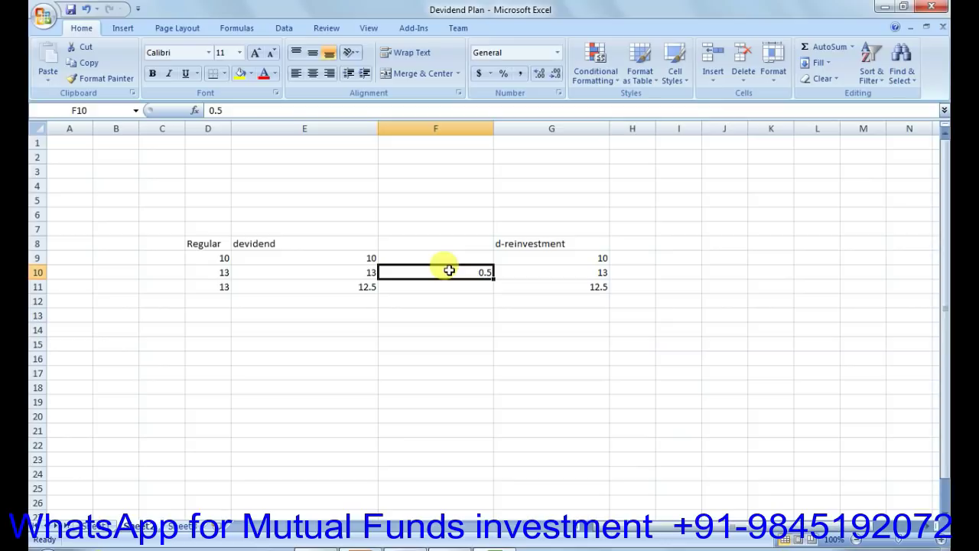
pyautogui.press('Down')
pyautogui.press('Down')
pyautogui.press('Right')
pyautogui.press('Right')
pyautogui.press('Right')
pyautogui.press('Right')
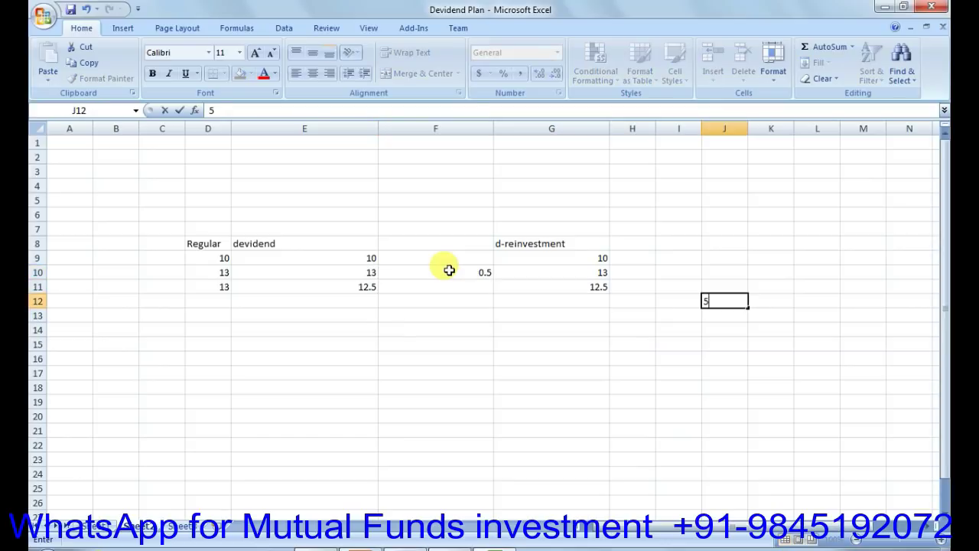
pyautogui.write('500')
pyautogui.press('Right')
pyautogui.press('Left')
pyautogui.press('Left')
pyautogui.press('Left')
pyautogui.press('Left')
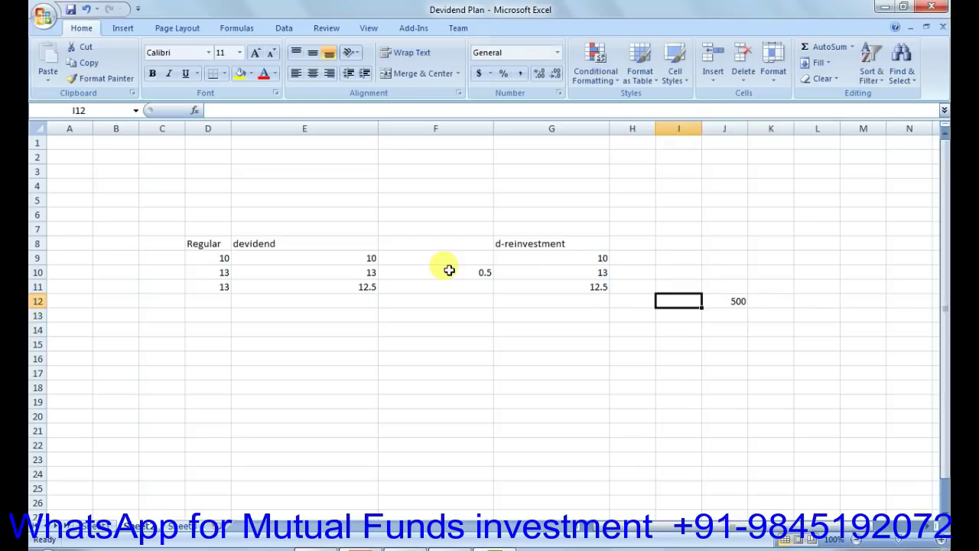
pyautogui.press('Right')
pyautogui.press('Up')
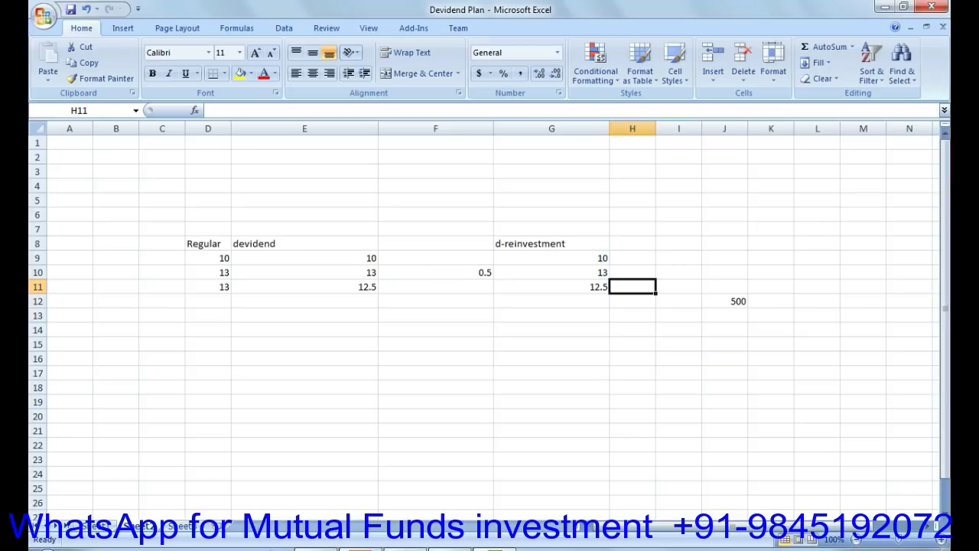
# Step: Switch to Calculator, divide the current result by 12.5, and return to cell H11 in Excel
pyautogui.hotkey('alt', 'Tab')
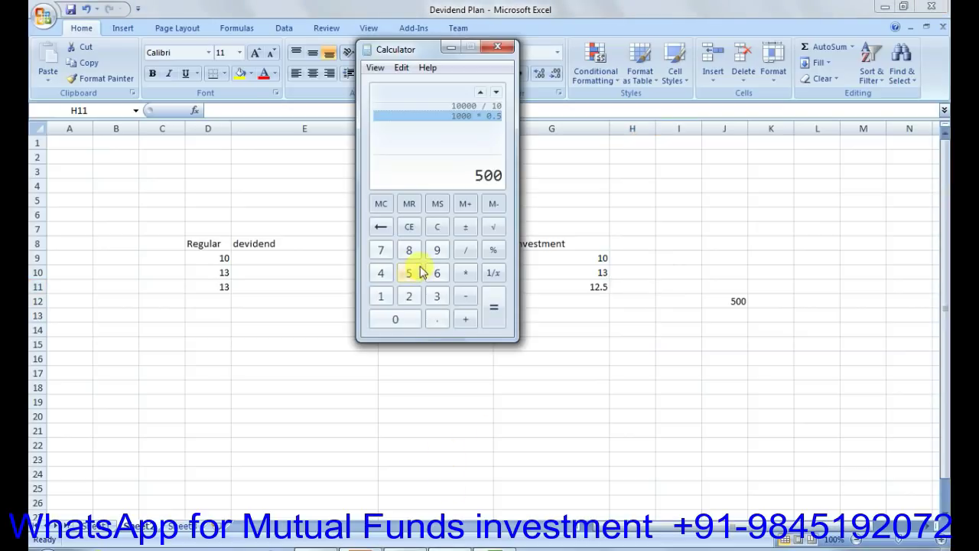
pyautogui.click(469, 248)
pyautogui.click(382, 298)
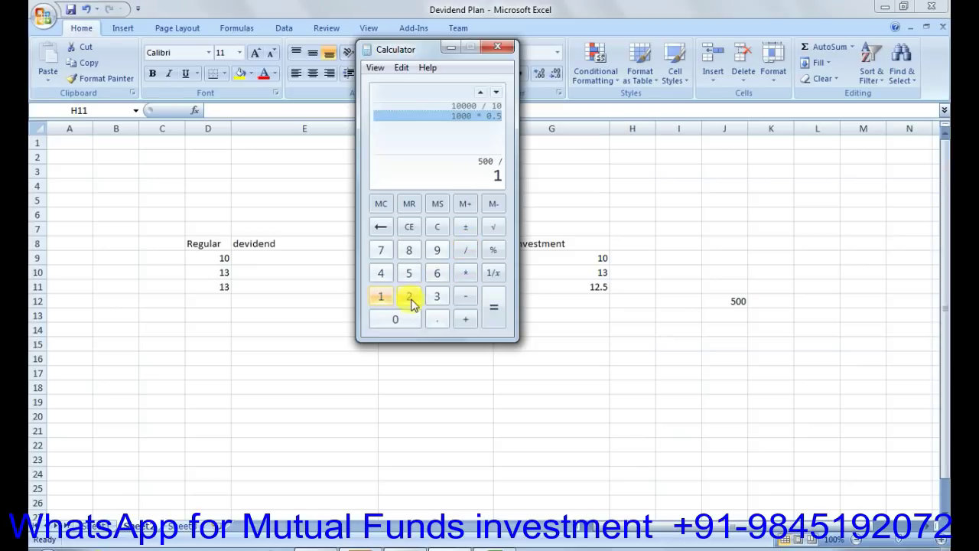
pyautogui.click(410, 297)
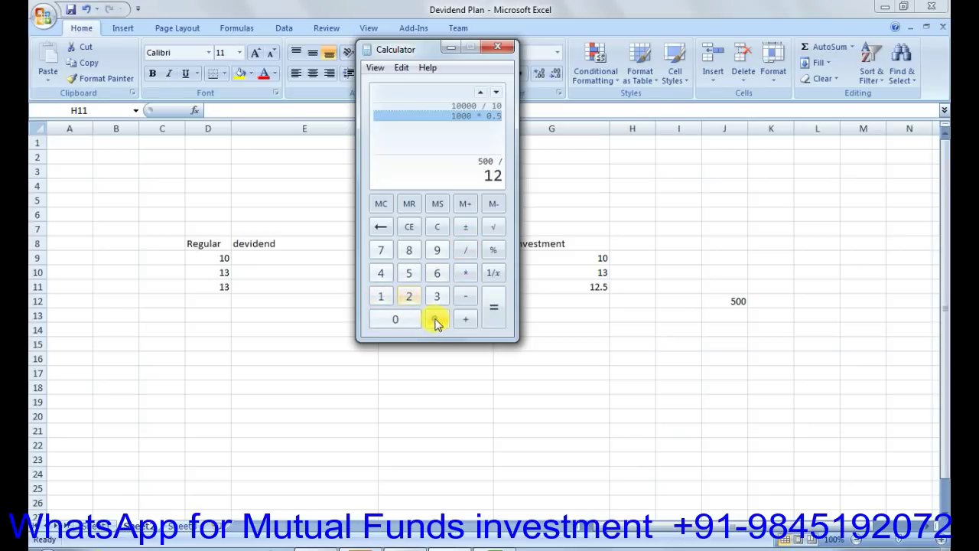
pyautogui.click(437, 318)
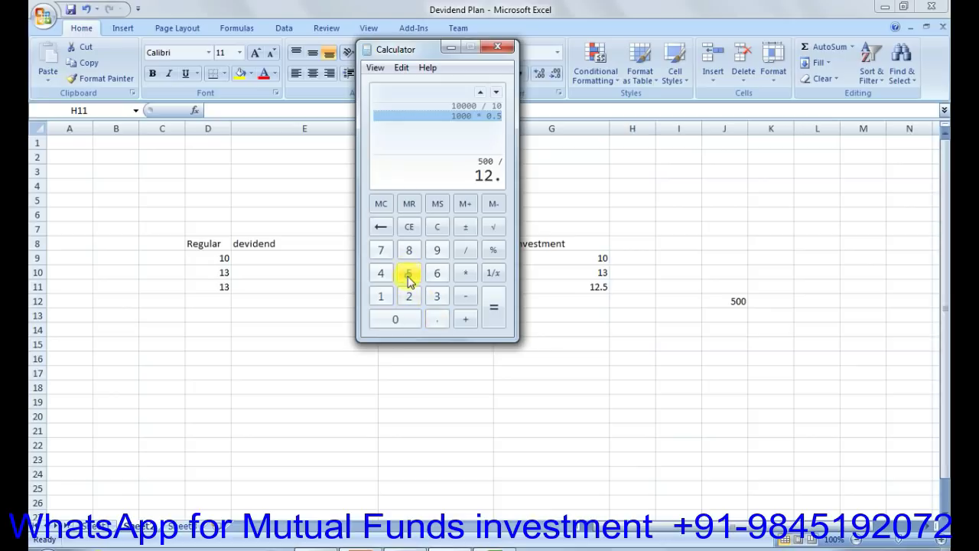
pyautogui.click(408, 273)
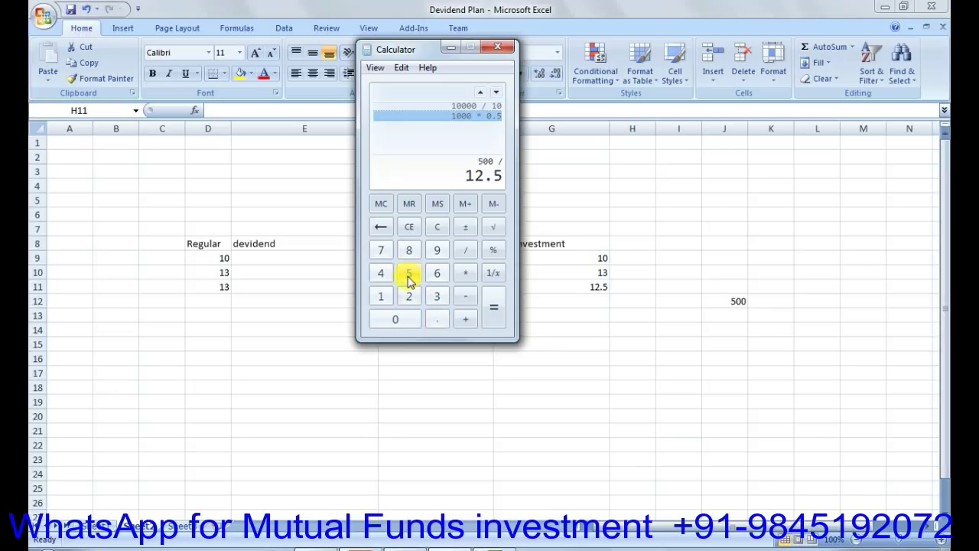
pyautogui.click(489, 315)
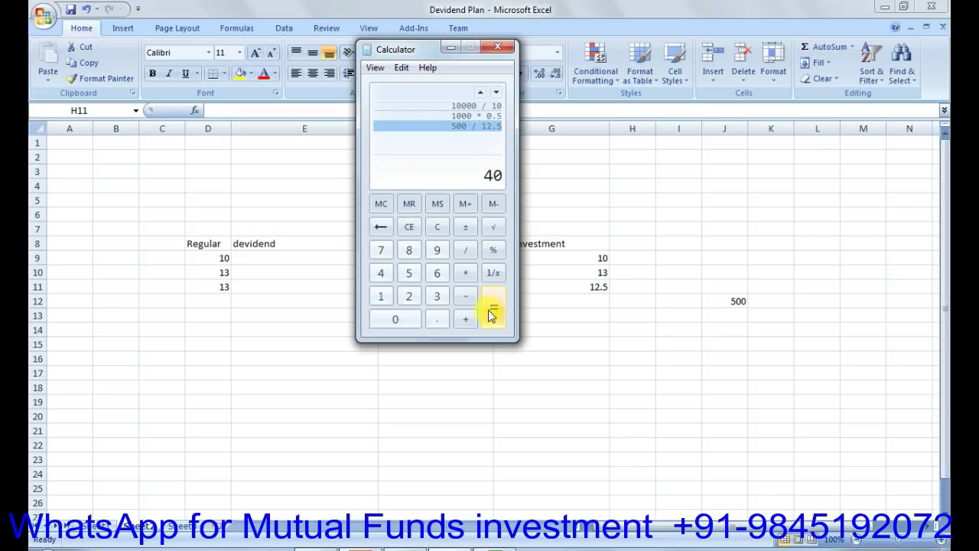
pyautogui.click(625, 289)
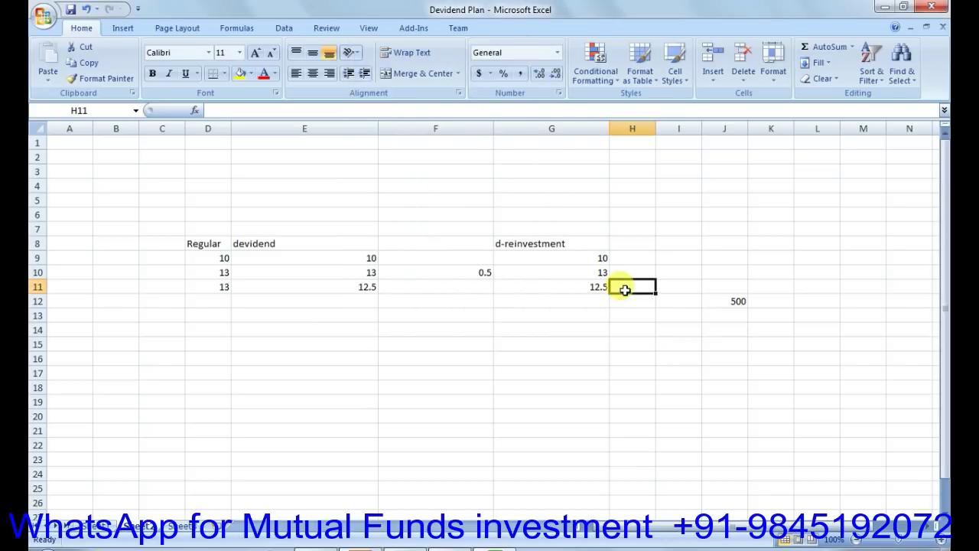
# Step: Enter 1000 in cell I11 and 40 in cell I12 as the original and reinvested units
pyautogui.press('Right')
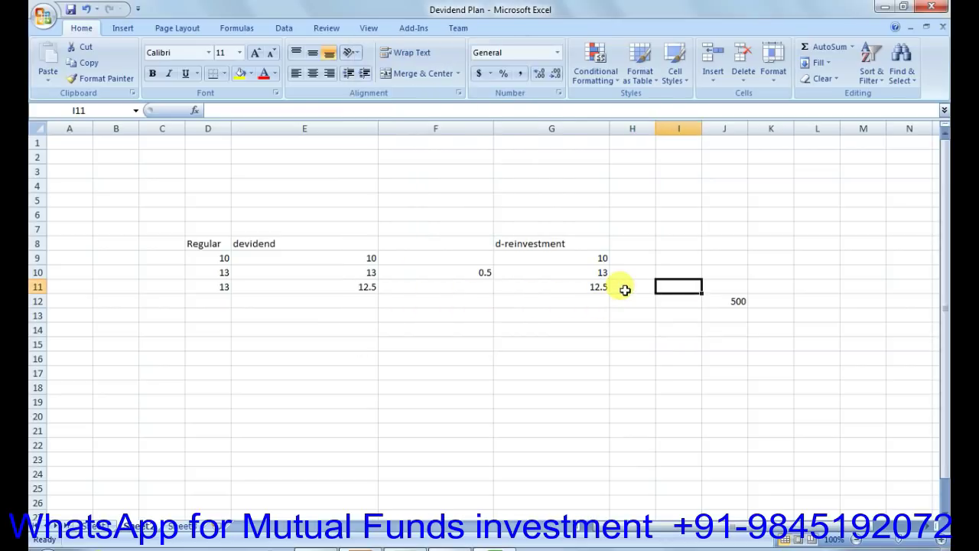
pyautogui.press('Left')
pyautogui.press('Right')
pyautogui.write('1000')
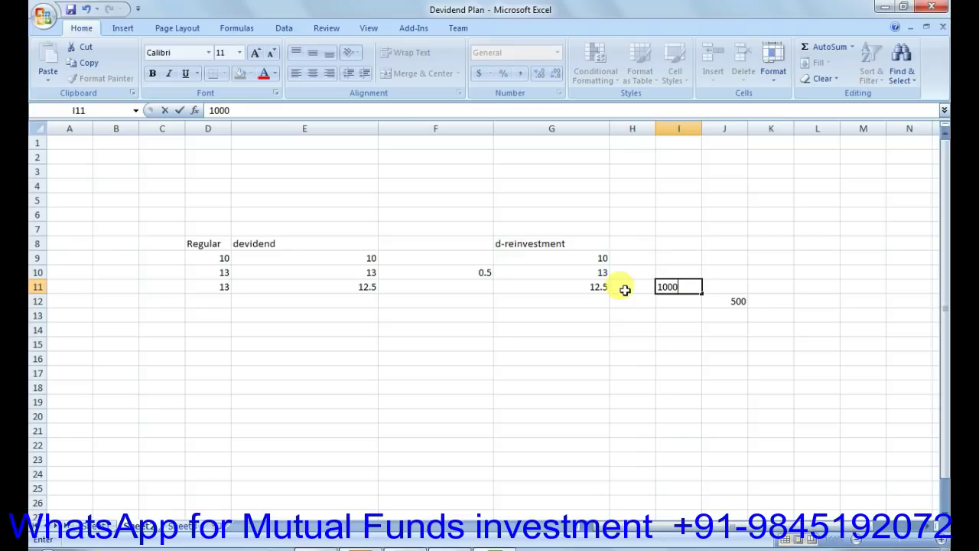
pyautogui.press('Return')
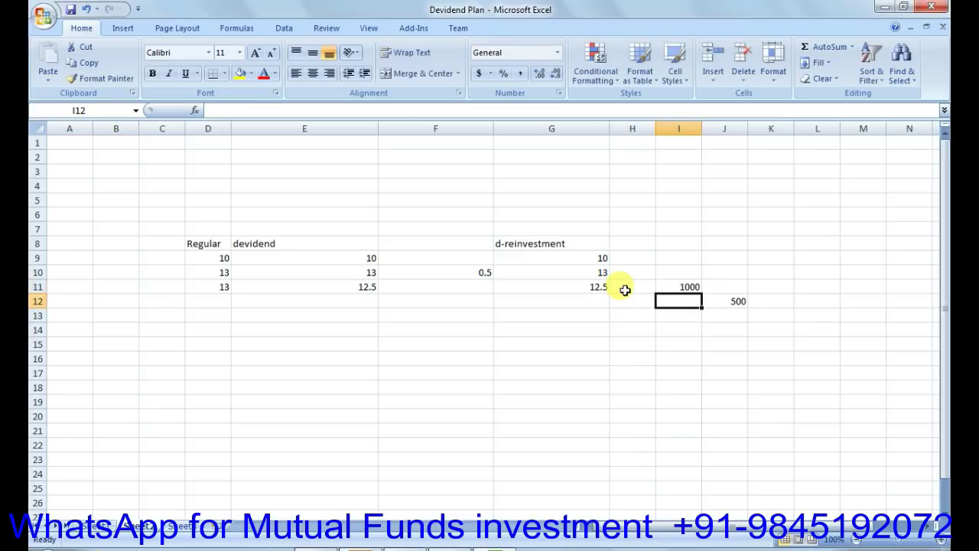
pyautogui.write('40')
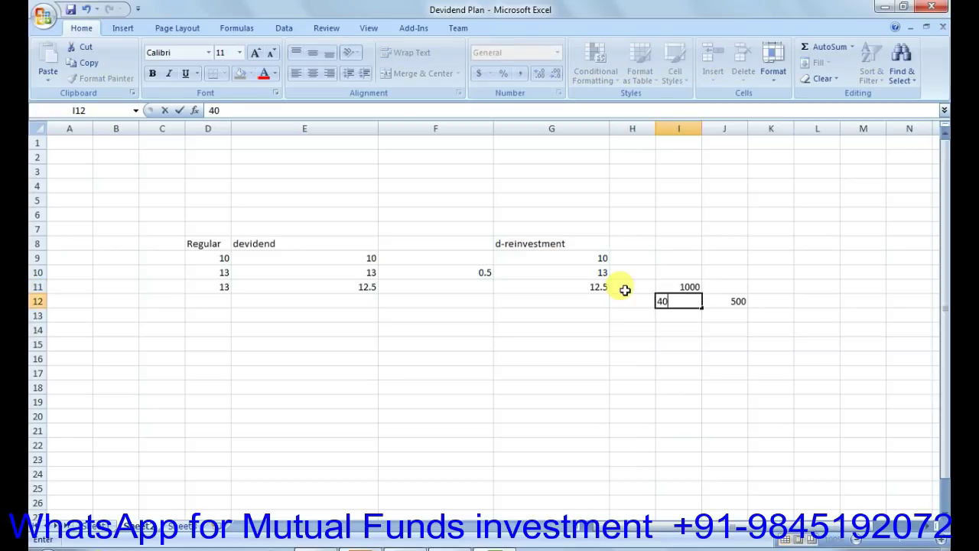
pyautogui.press('Tab')
pyautogui.press('Return')
pyautogui.press('Left')
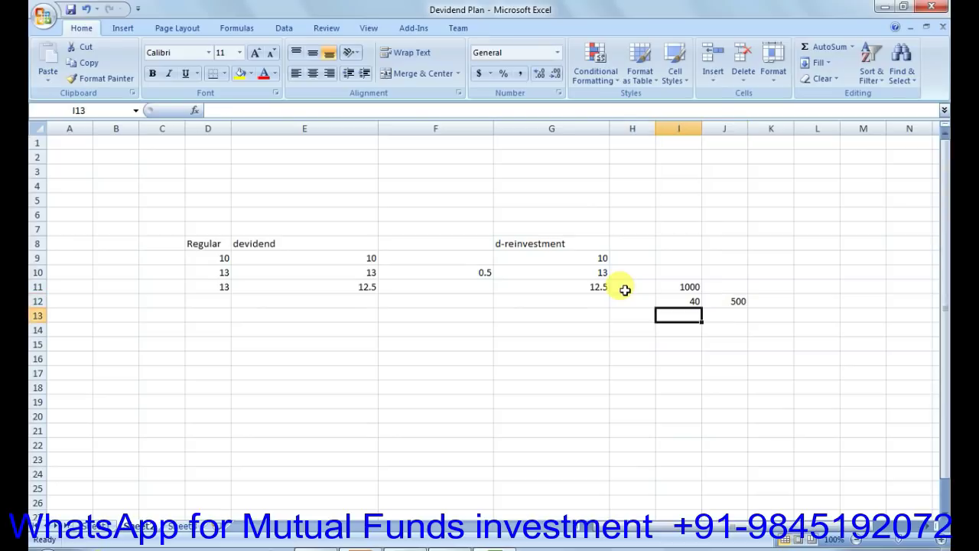
# Step: Examine the units in I11:I12 and the d-reinvestment block from G8 to I12
pyautogui.press('Up')
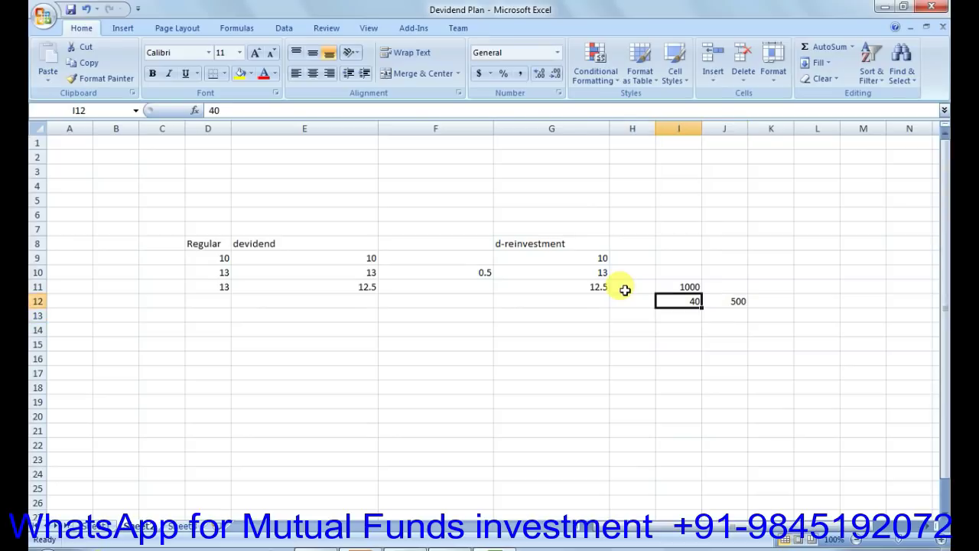
pyautogui.press('Up')
pyautogui.hotkey('shift', 'Down')
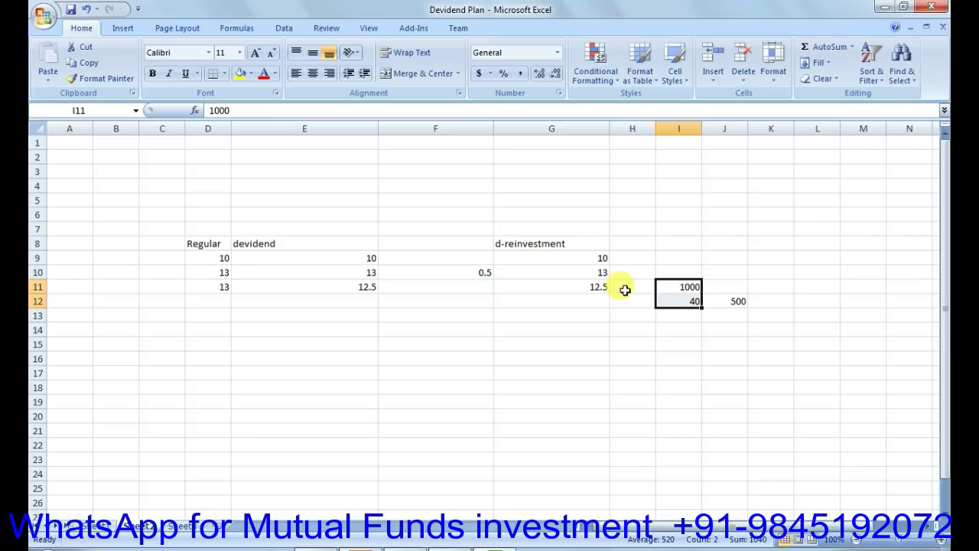
pyautogui.press('Left')
pyautogui.press('Left')
pyautogui.press('Left')
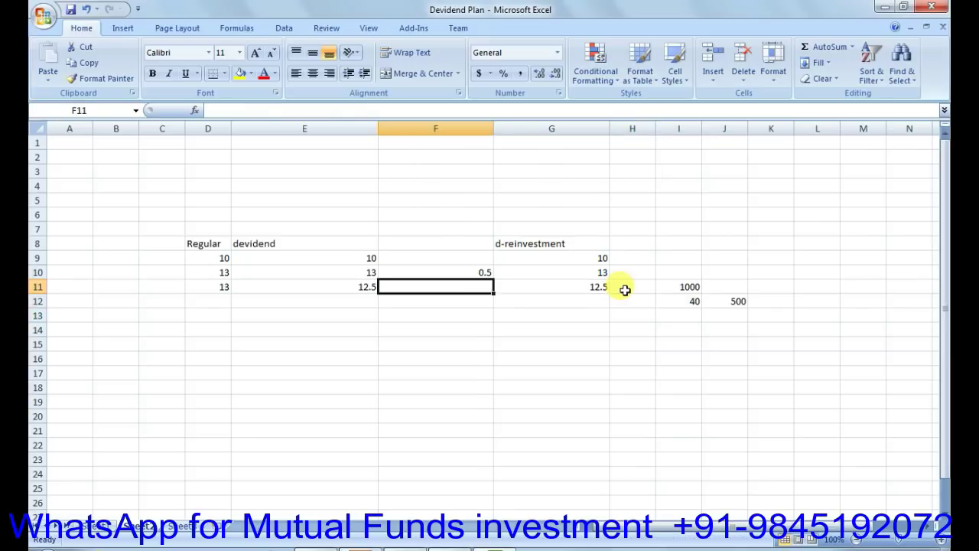
pyautogui.press('Left')
pyautogui.press('Right')
pyautogui.press('Right')
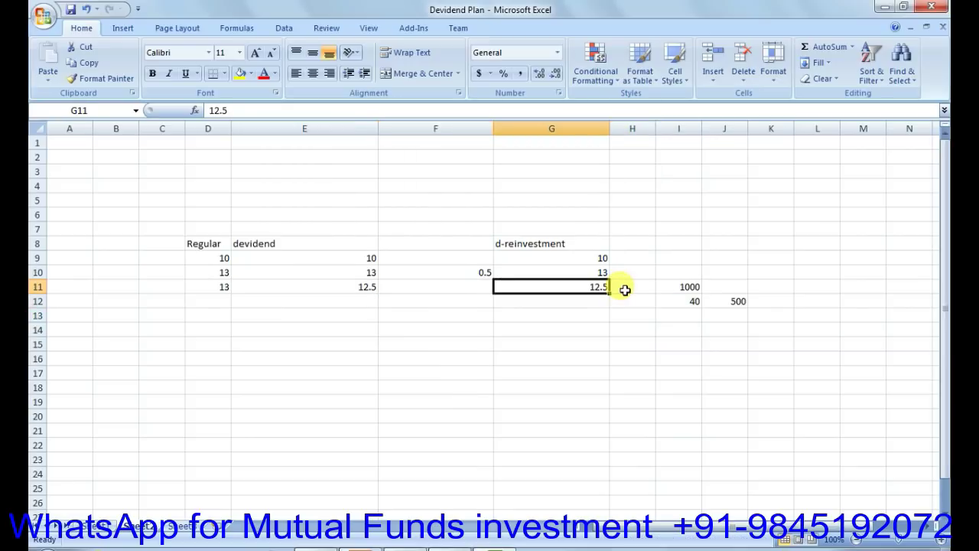
pyautogui.press('Up')
pyautogui.press('Up')
pyautogui.press('Up')
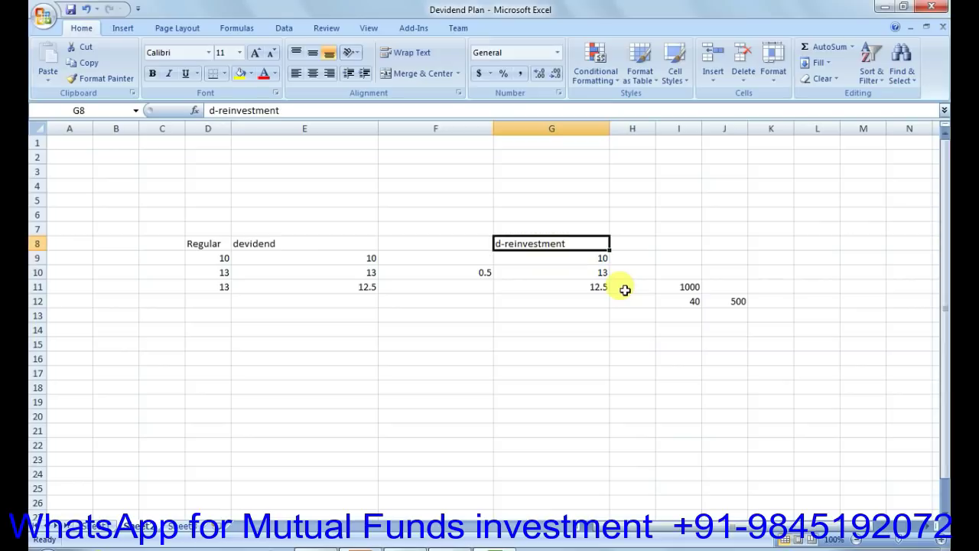
pyautogui.hotkey('shift', 'Down')
pyautogui.hotkey('shift', 'Down')
pyautogui.hotkey('shift', 'Down')
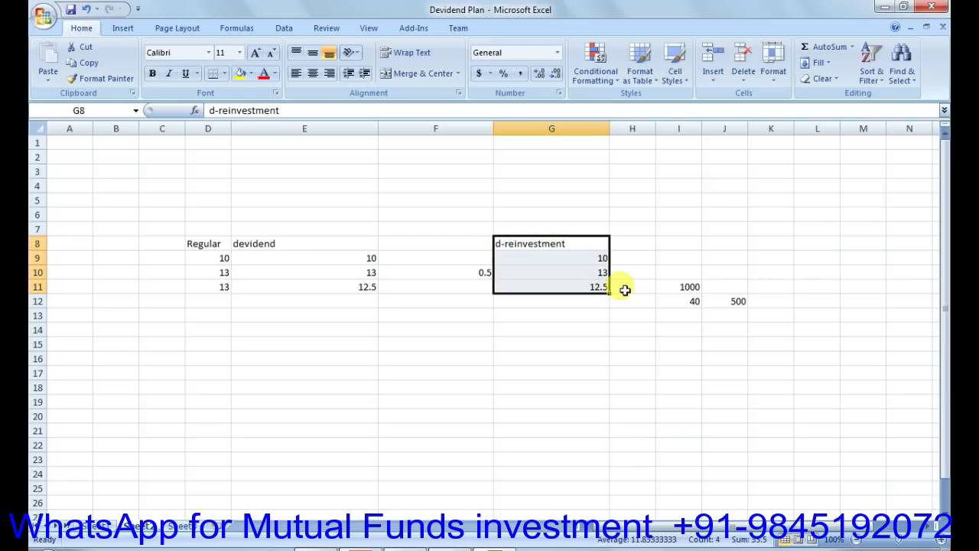
pyautogui.hotkey('shift', 'Down')
pyautogui.hotkey('shift', 'Right')
pyautogui.hotkey('shift', 'Right')
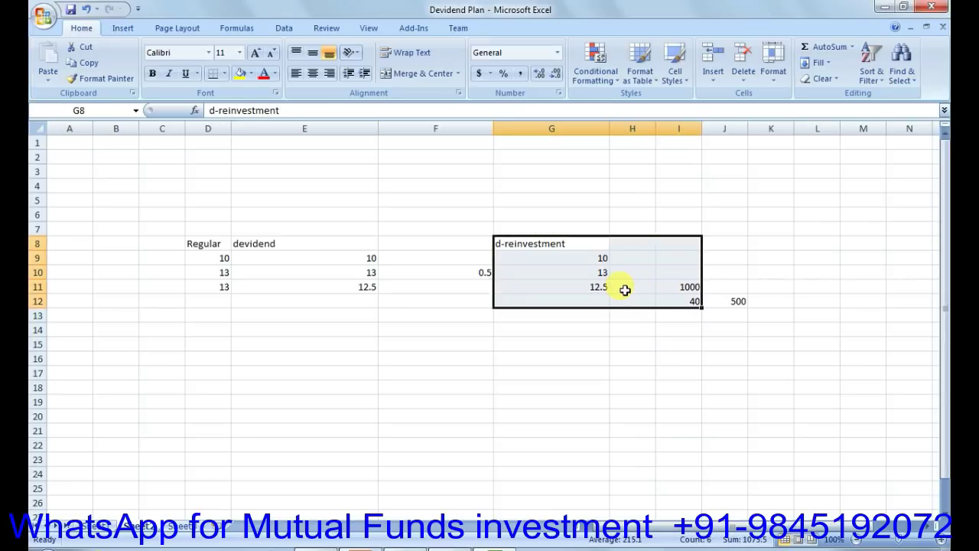
# Step: Compare the Regular values in D8:D11 with the devidend values in E8:E11
pyautogui.press('Left')
pyautogui.press('Left')
pyautogui.press('Left')
pyautogui.hotkey('shift', 'Down')
pyautogui.hotkey('shift', 'Down')
pyautogui.hotkey('shift', 'Down')
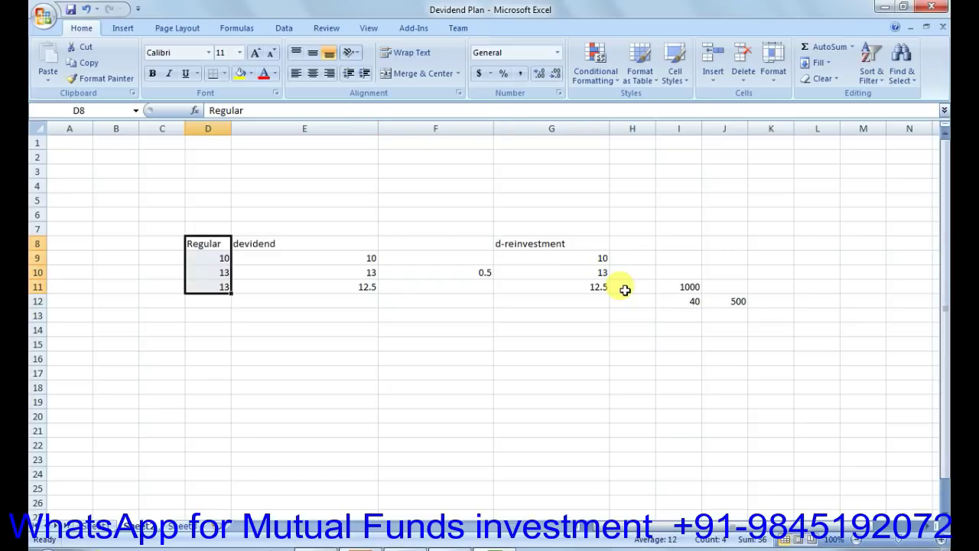
pyautogui.press('Down')
pyautogui.press('Down')
pyautogui.press('Down')
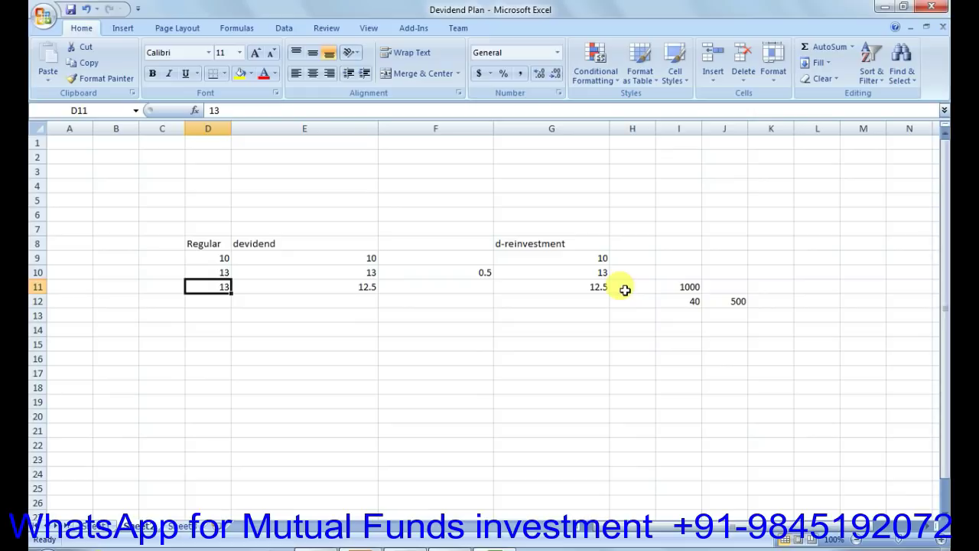
pyautogui.press('Right')
pyautogui.press('Up')
pyautogui.press('Up')
pyautogui.press('Up')
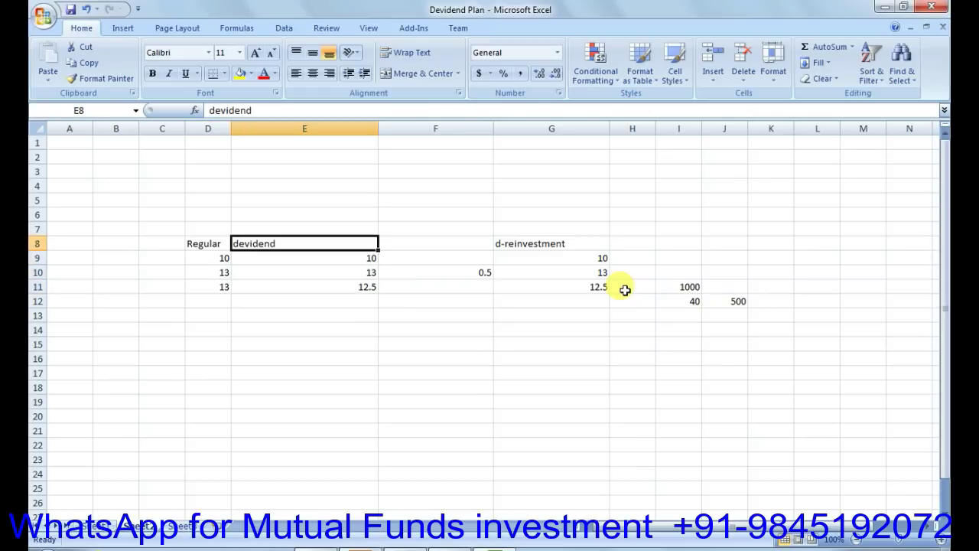
pyautogui.hotkey('shift', 'Down')
pyautogui.hotkey('shift', 'Down')
pyautogui.hotkey('shift', 'Down')
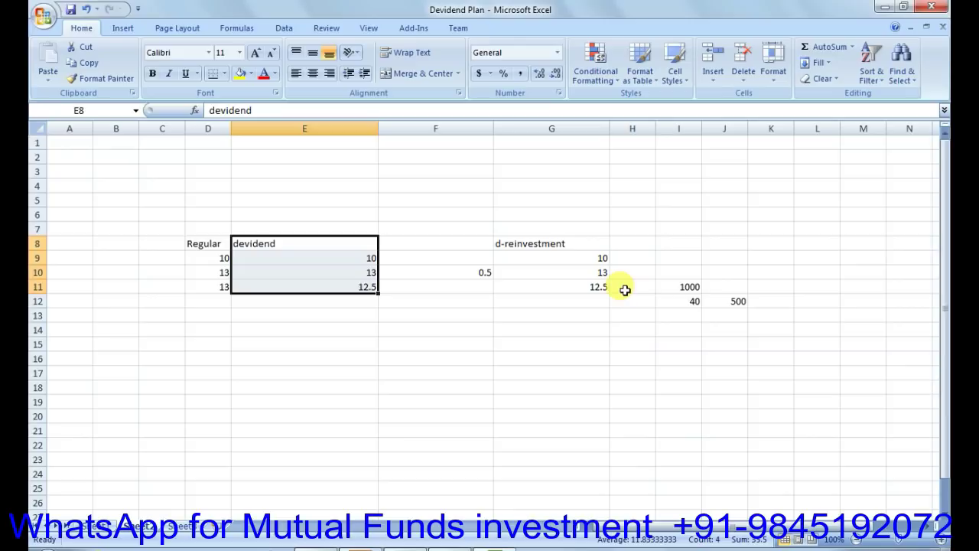
pyautogui.press('Down')
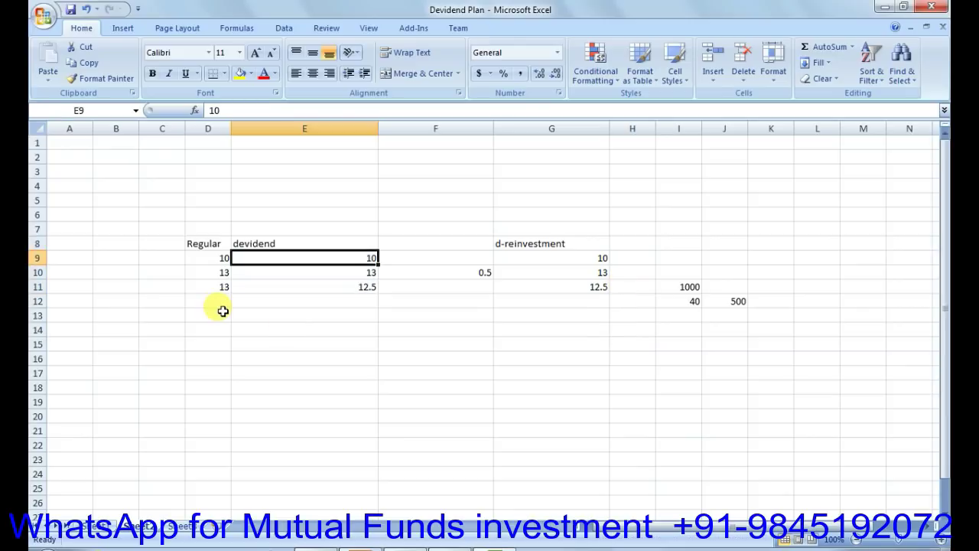
# Step: Enter 17 in cell D13 as the next value of the Regular plan
pyautogui.moveTo(219, 341); pyautogui.dragTo(221, 325)
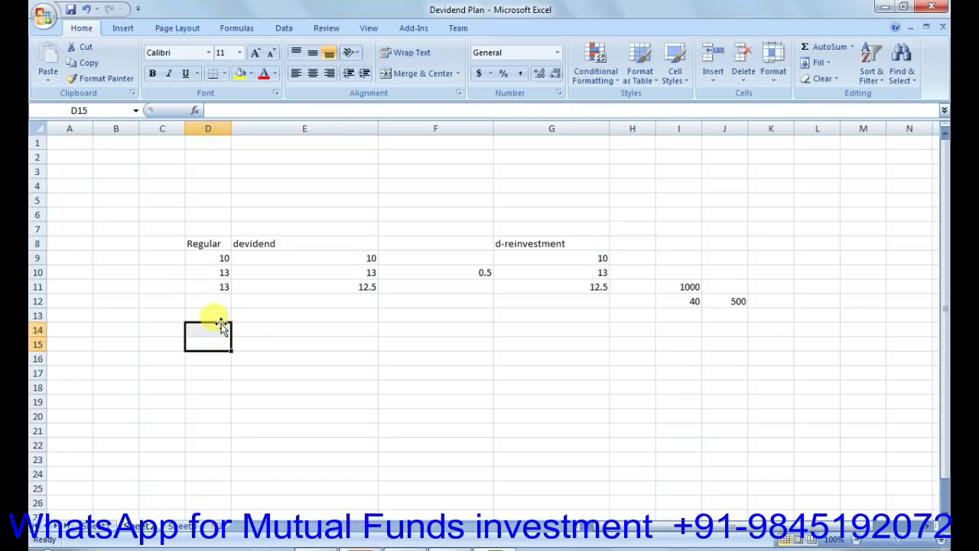
pyautogui.click(218, 315)
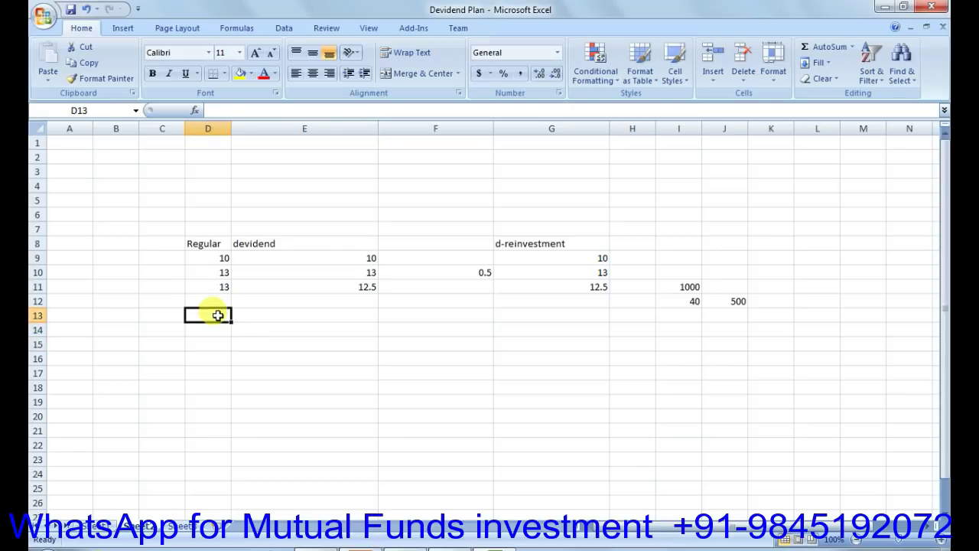
pyautogui.write('1')
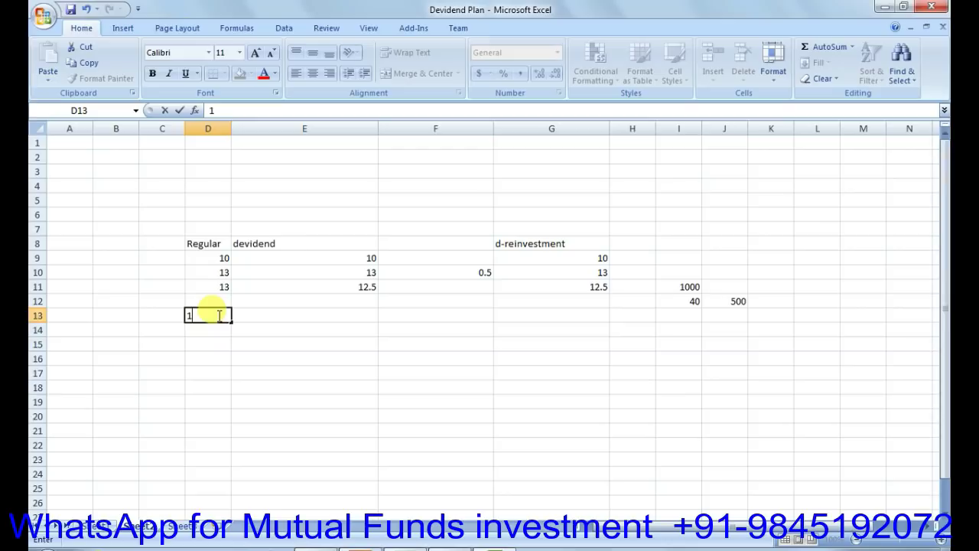
pyautogui.write('7')
pyautogui.press('BackSpace')
pyautogui.write('7')
pyautogui.press('Tab')
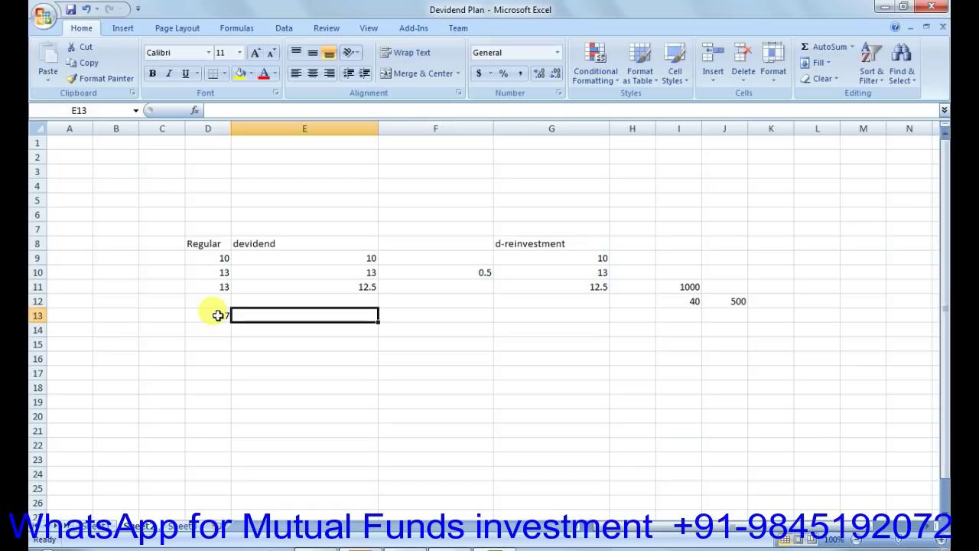
# Step: Enter 16.5 in cell E13 for the dividend plan and 4 in cell F13 as its dividend
pyautogui.write('16')
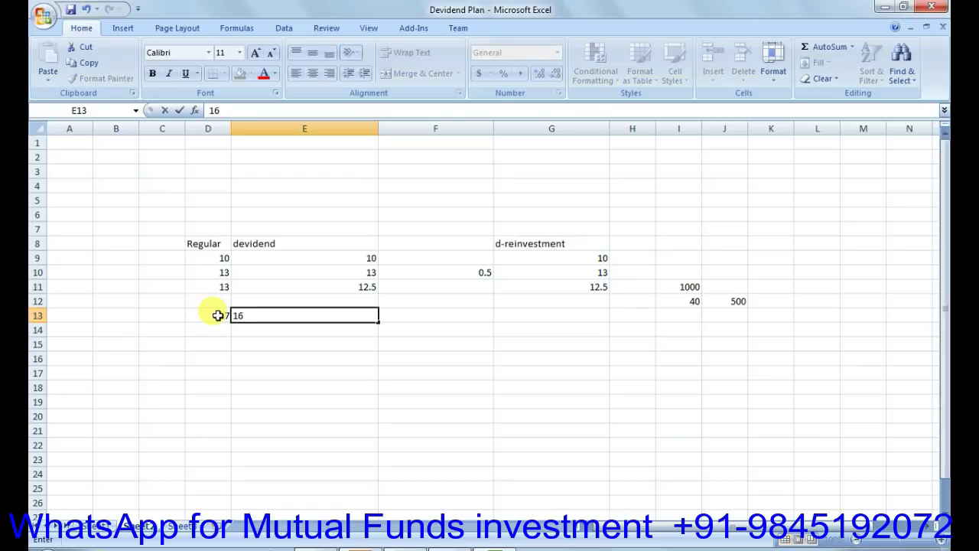
pyautogui.write('.5')
pyautogui.press('Tab')
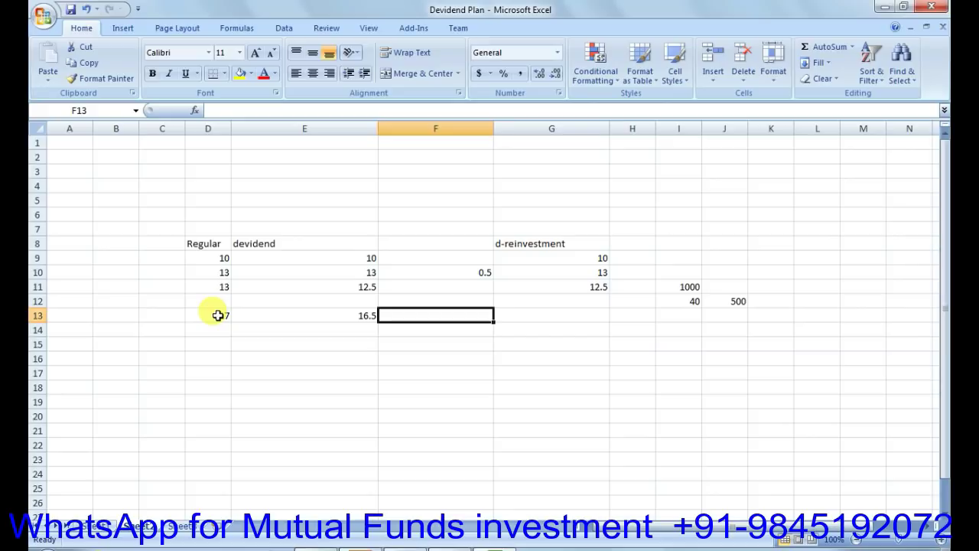
pyautogui.write('4')
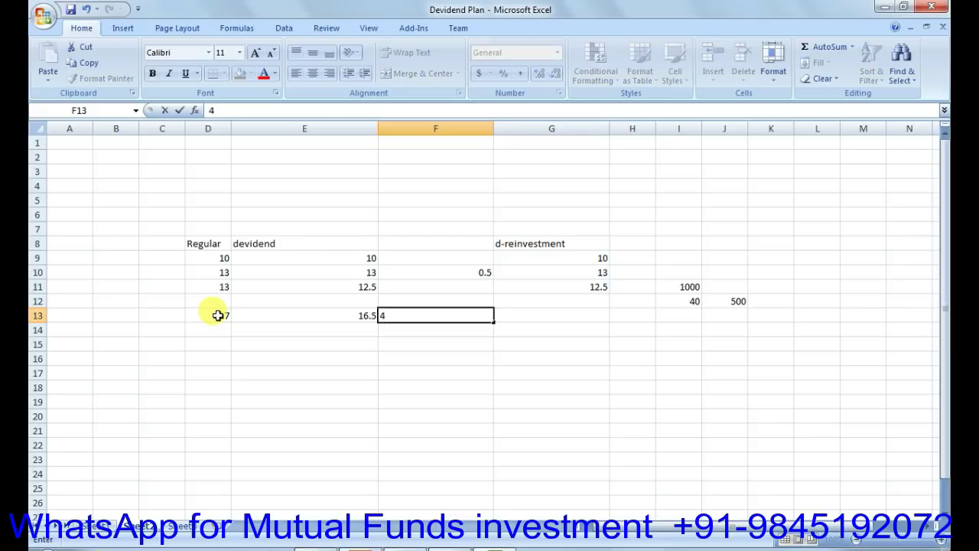
pyautogui.press('Return')
# Step: Fill row 14 with 17 in cell D14 and 12.5 in both E14 and G14
pyautogui.press('Left')
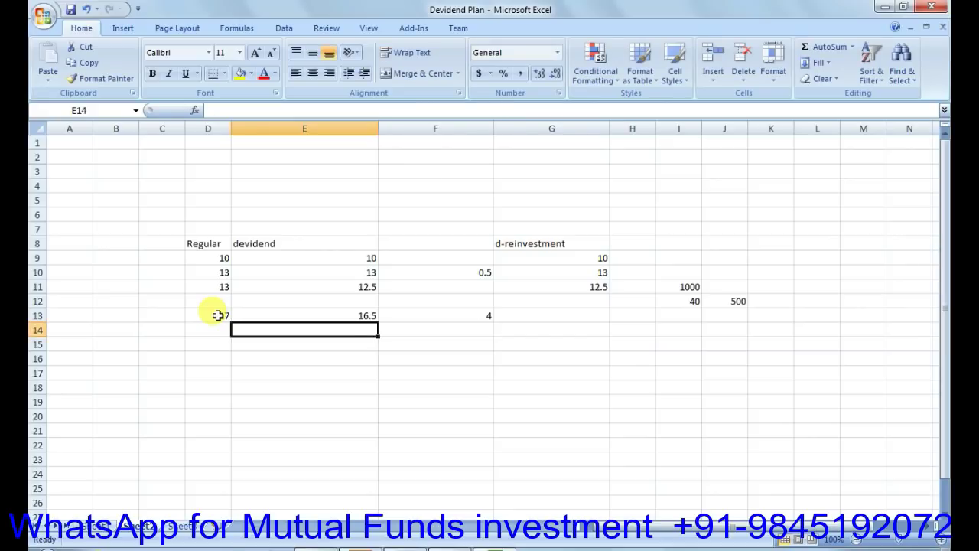
pyautogui.press('Left')
pyautogui.write('17')
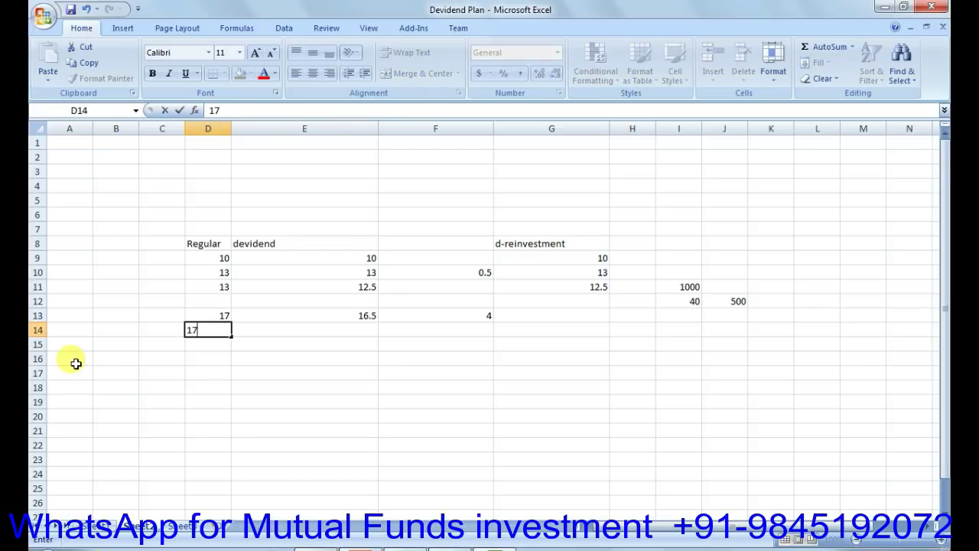
pyautogui.press('Right')
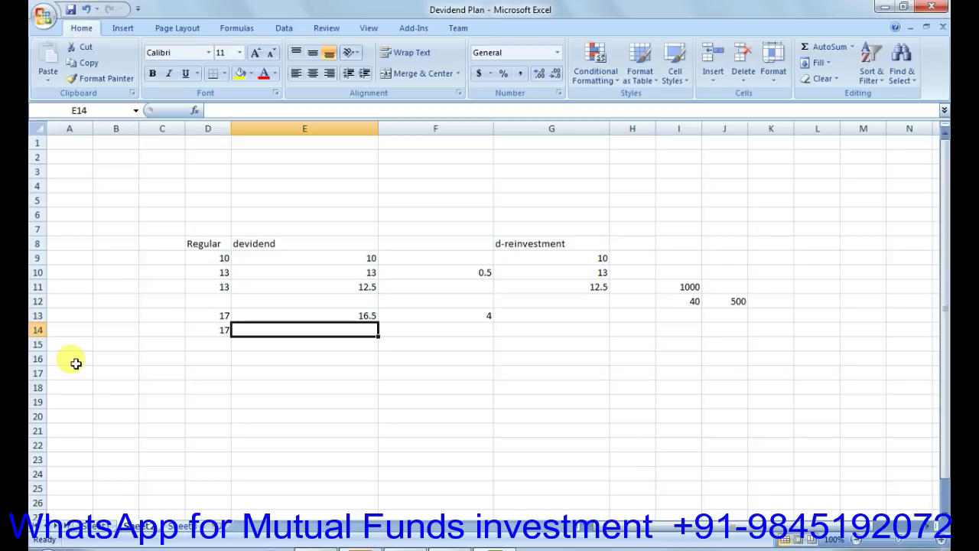
pyautogui.write('12.')
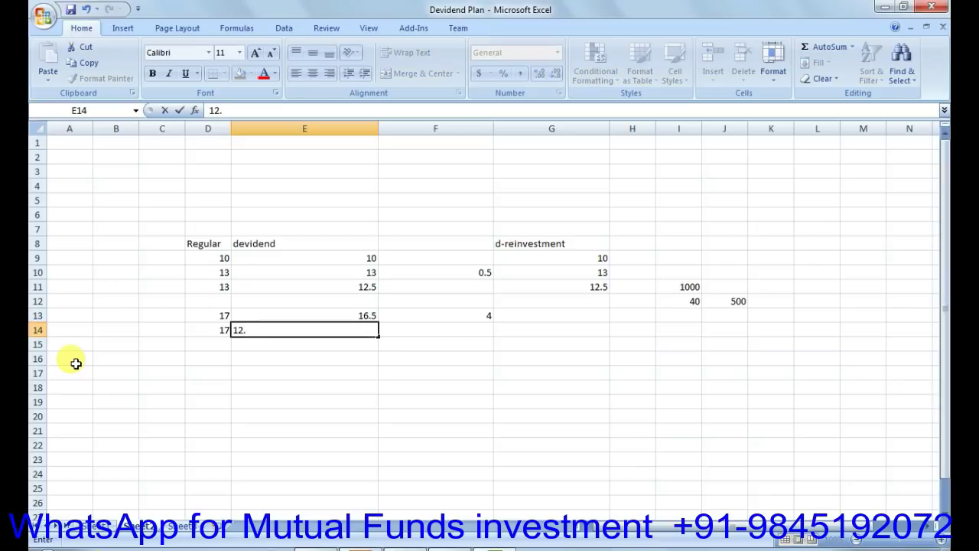
pyautogui.write('5')
pyautogui.press('Right')
pyautogui.press('Right')
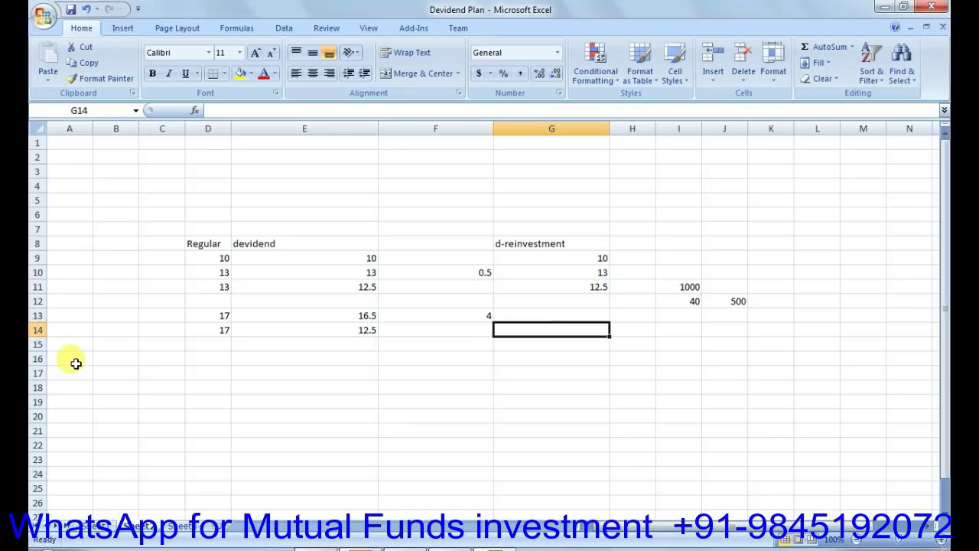
pyautogui.write('12.5')
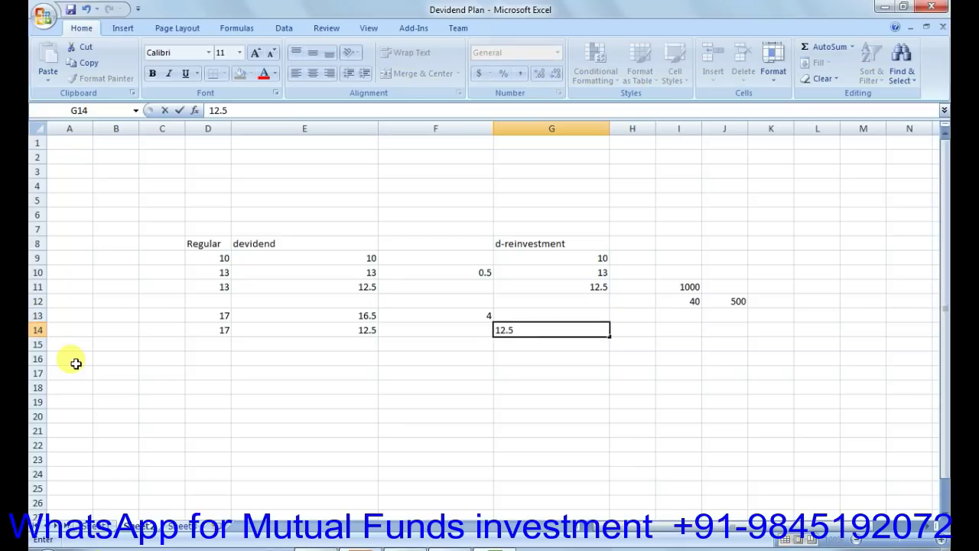
pyautogui.press('Right')
pyautogui.press('Right')
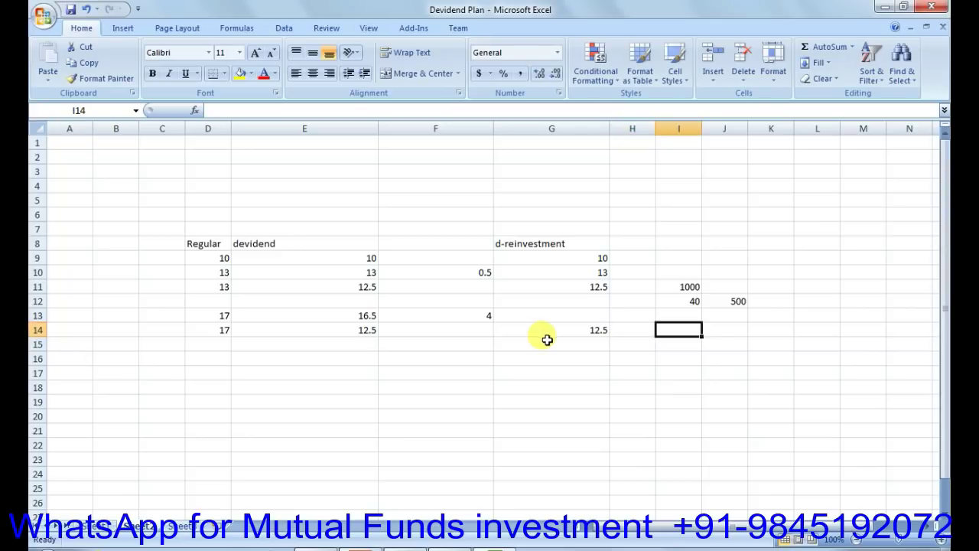
# Step: Switch to Calculator and multiply 1040, the combined units in I11 and I12, by the dividend of 4
pyautogui.click(692, 288)
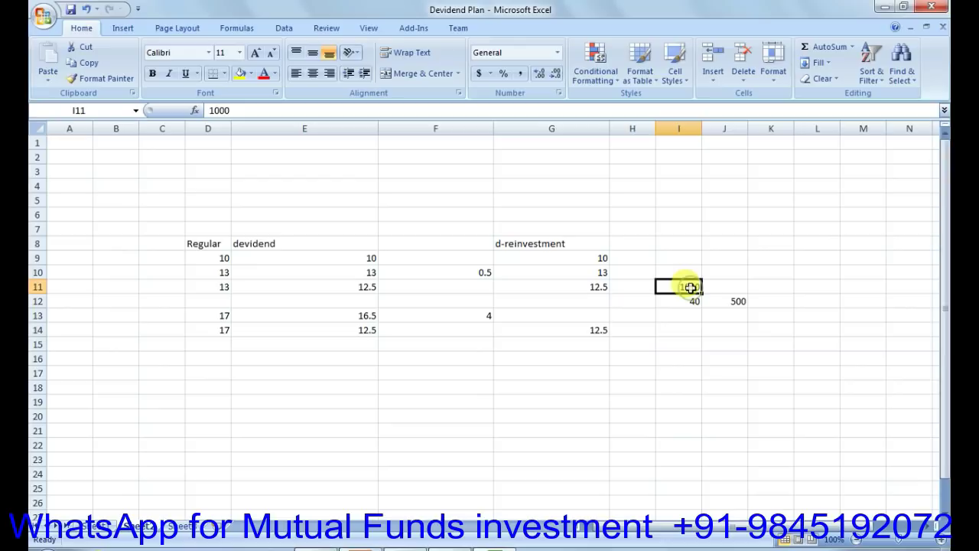
pyautogui.click(691, 303)
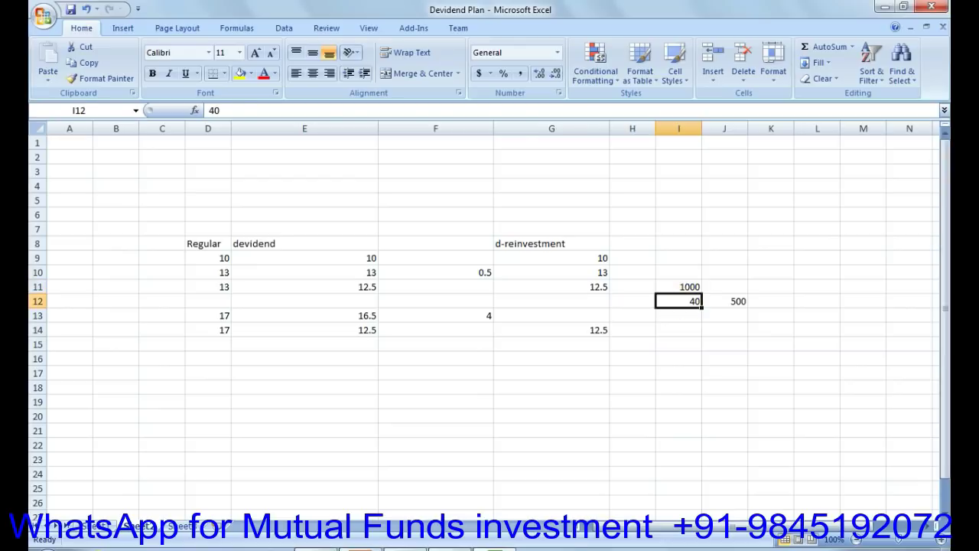
pyautogui.hotkey('alt', 'Tab')
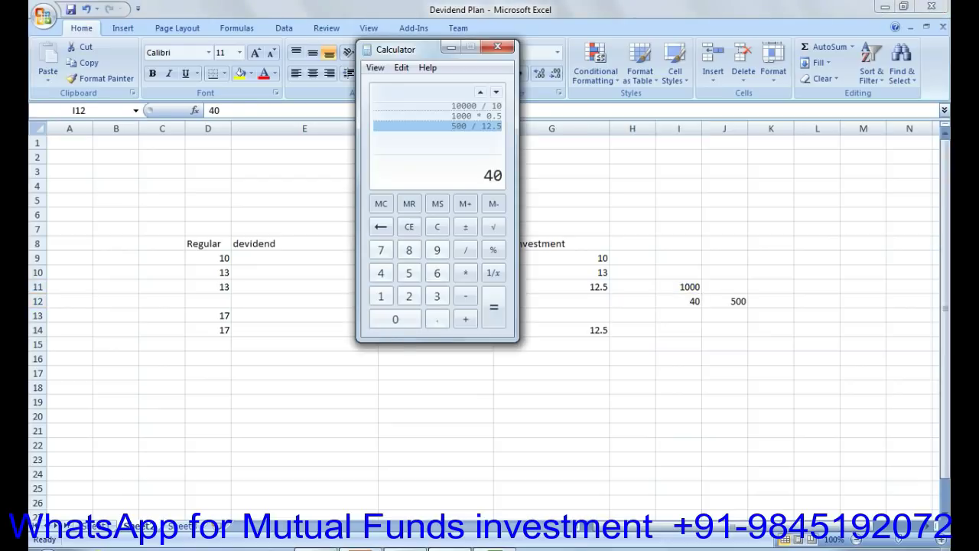
pyautogui.click(438, 227)
pyautogui.click(380, 296)
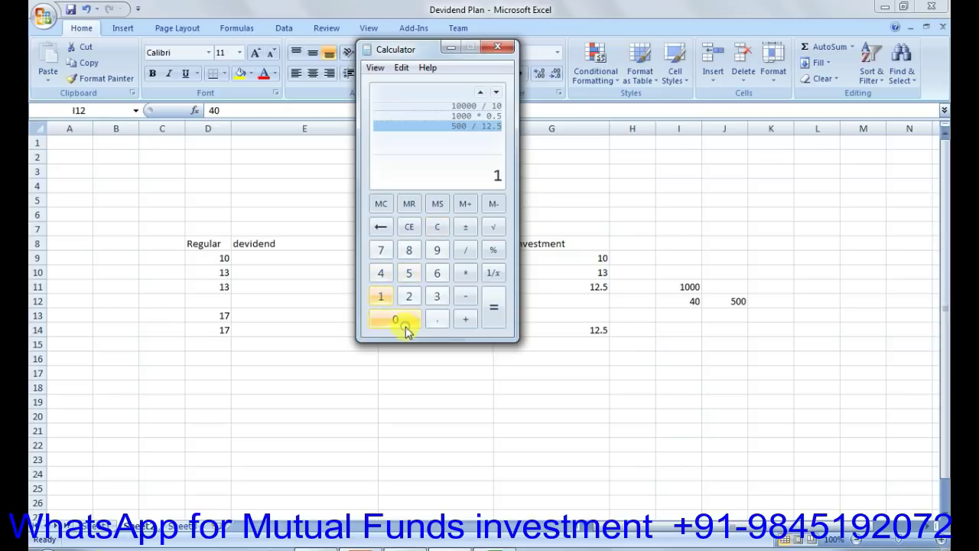
pyautogui.click(406, 326)
pyautogui.click(381, 273)
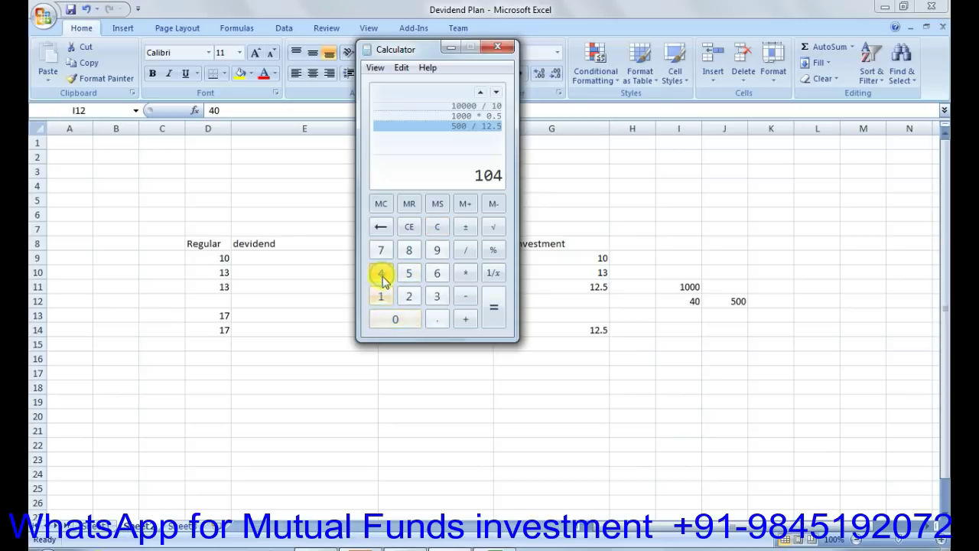
pyautogui.click(397, 318)
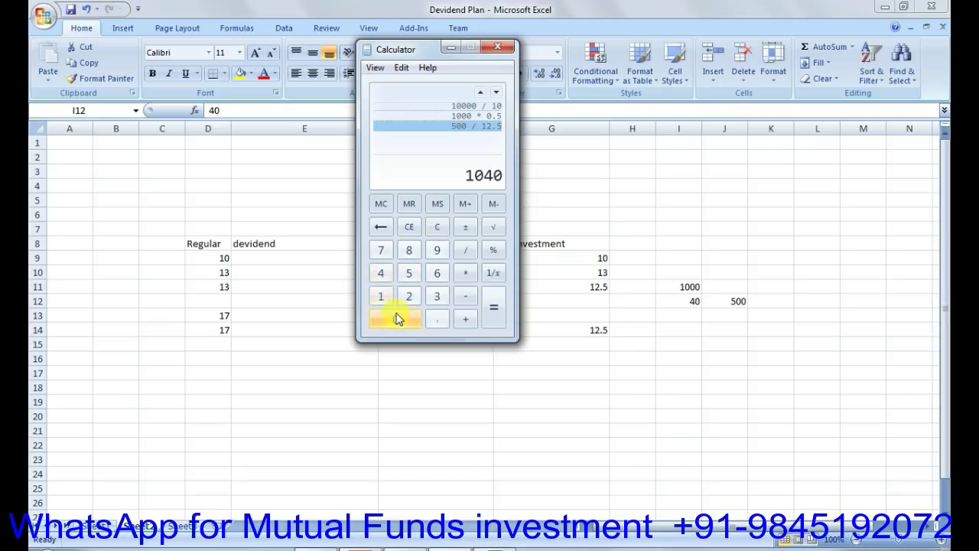
pyautogui.click(465, 273)
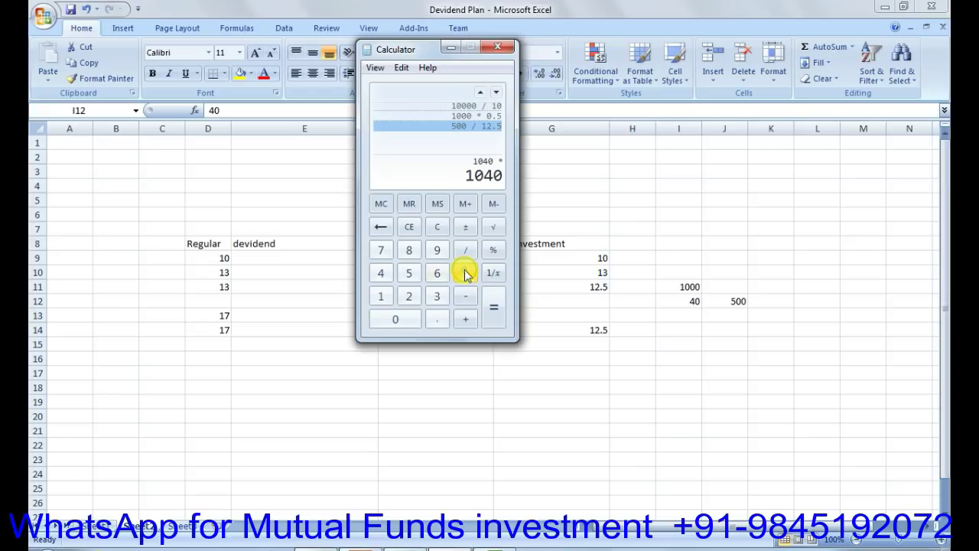
pyautogui.click(383, 274)
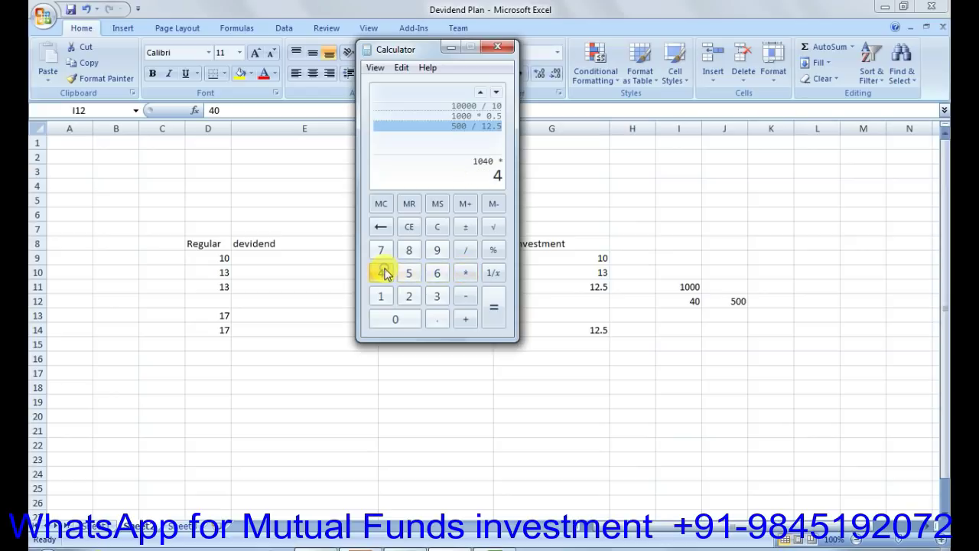
pyautogui.click(493, 312)
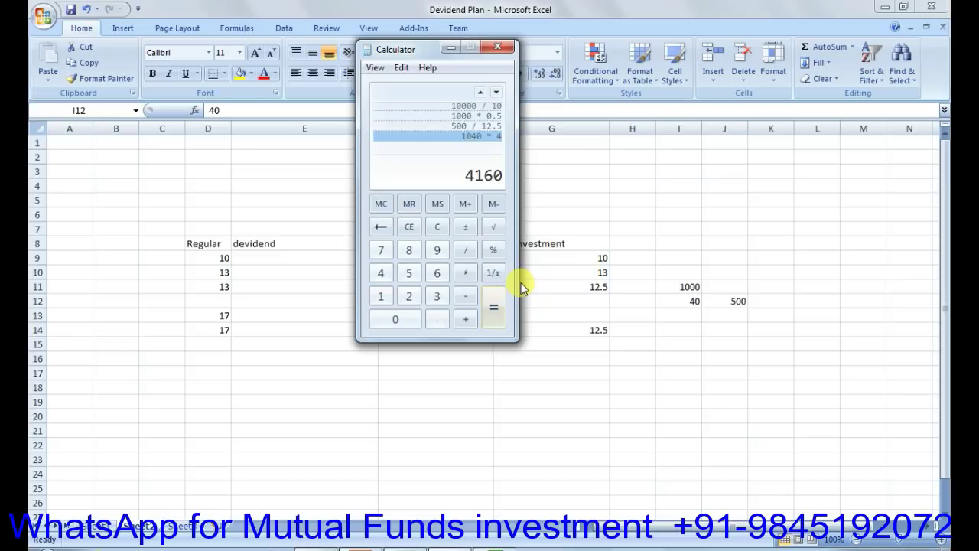
# Step: Divide the calculated dividend payout by the NAV of 12.5 to get the reinvested units
pyautogui.moveTo(413, 49); pyautogui.dragTo(95, 74)
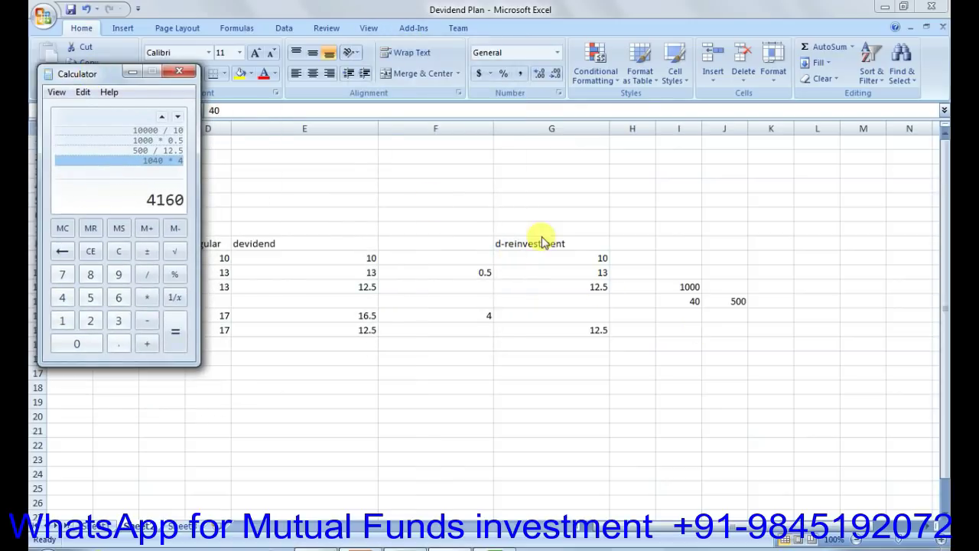
pyautogui.click(147, 275)
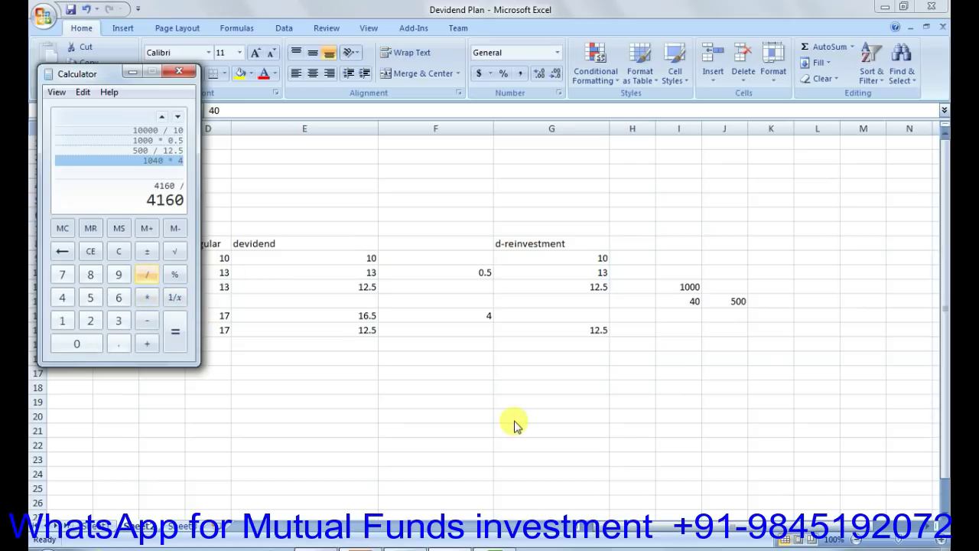
pyautogui.click(61, 321)
pyautogui.click(88, 324)
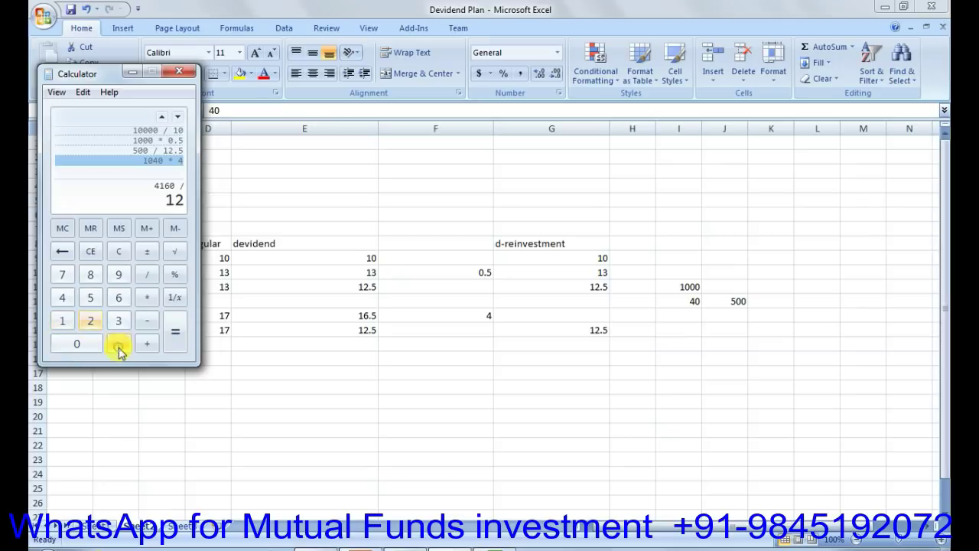
pyautogui.click(119, 344)
pyautogui.click(91, 297)
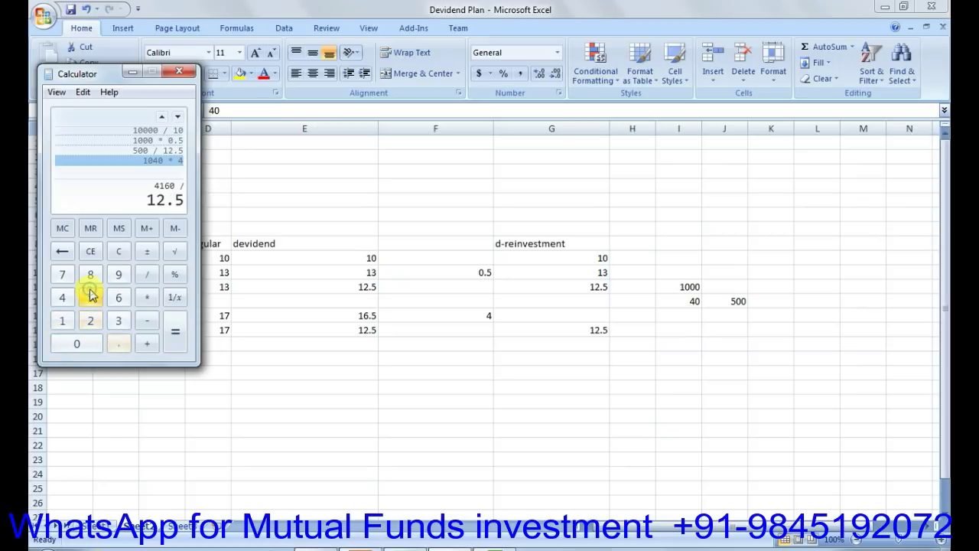
pyautogui.click(173, 330)
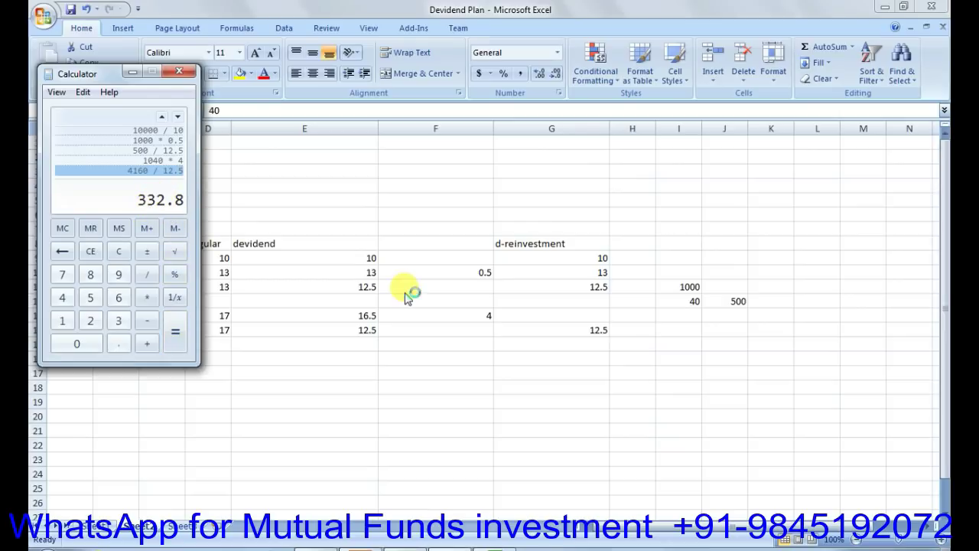
# Step: Return to Excel and enter 332.8 in cell I14 as the units reinvested from the second dividend
pyautogui.click(673, 328)
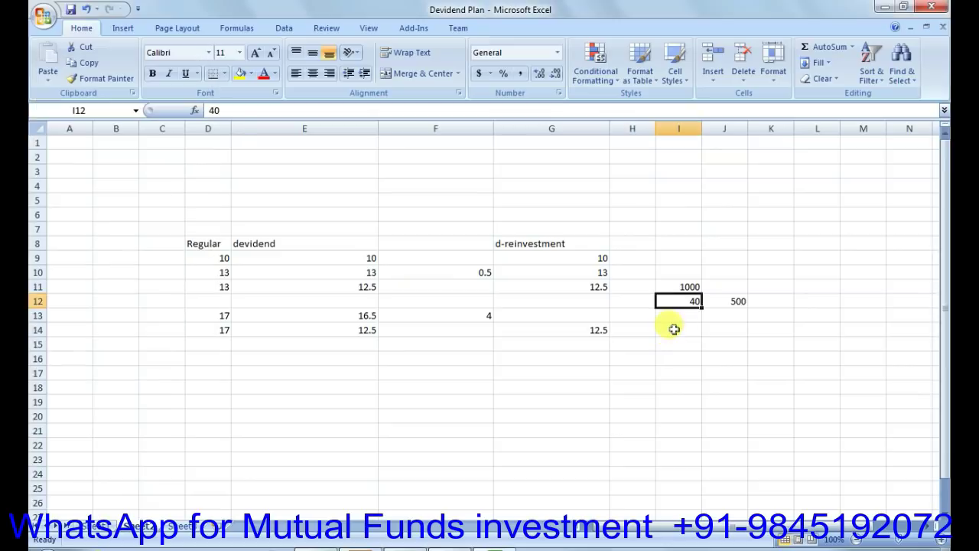
pyautogui.press('Right')
pyautogui.press('Down')
pyautogui.press('Left')
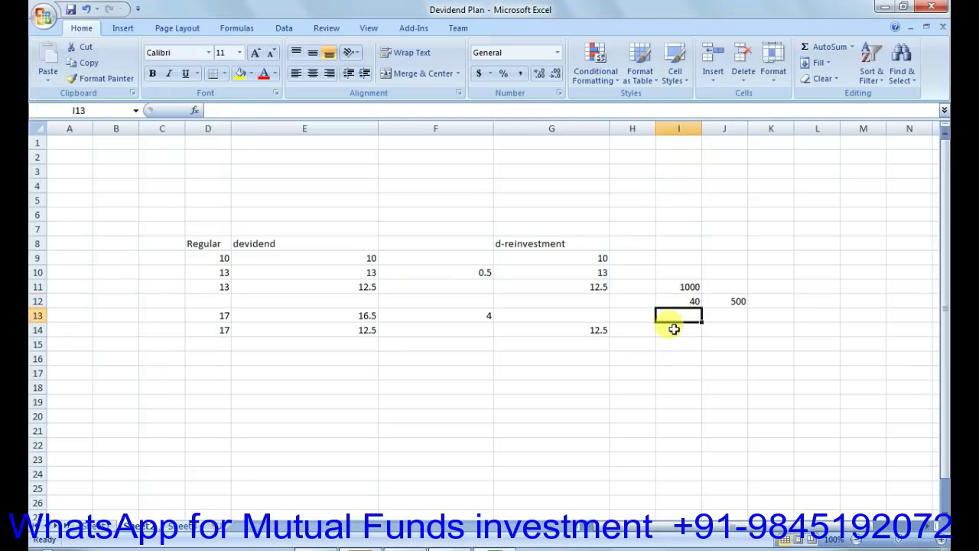
pyautogui.press('Down')
pyautogui.write('332.')
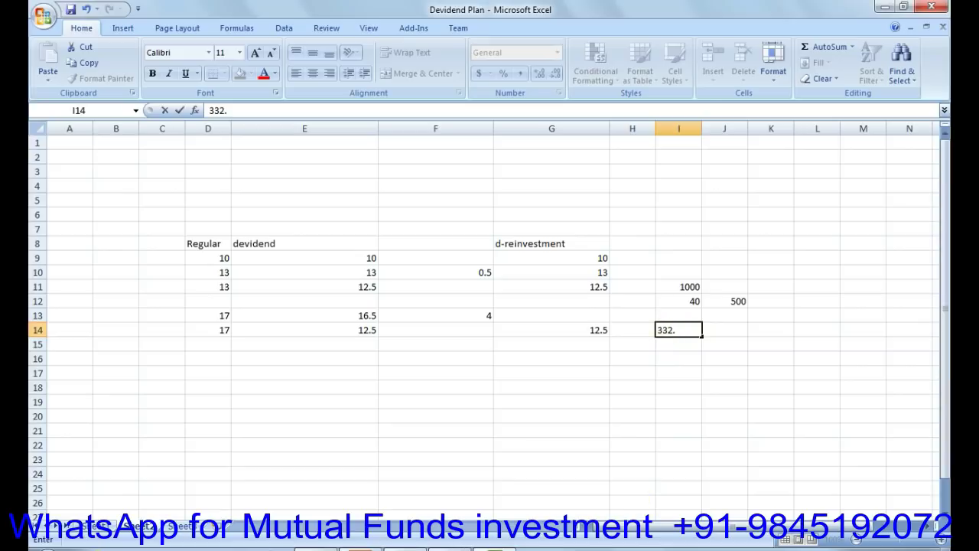
pyautogui.hotkey('alt', 'Tab')
pyautogui.hotkey('alt', 'Tab')
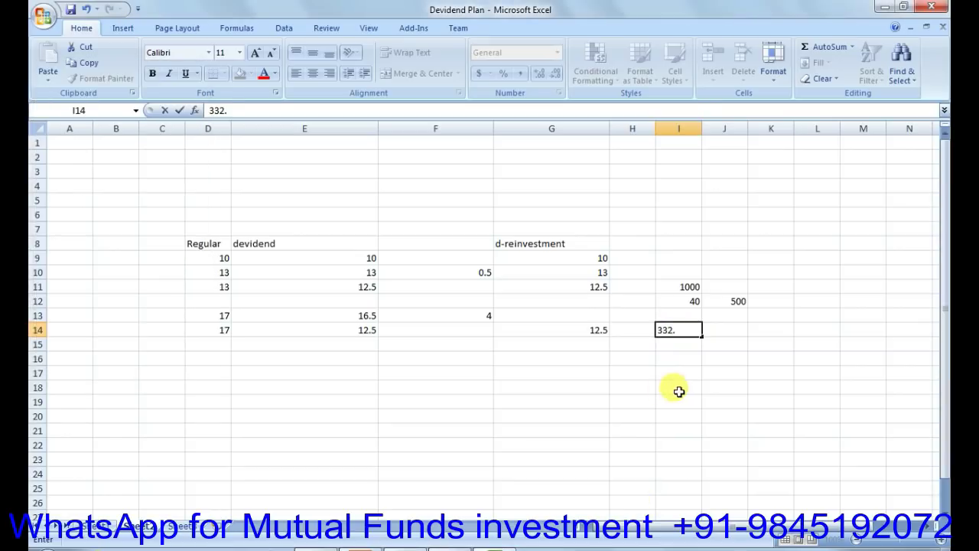
pyautogui.write('8')
pyautogui.press('Tab')
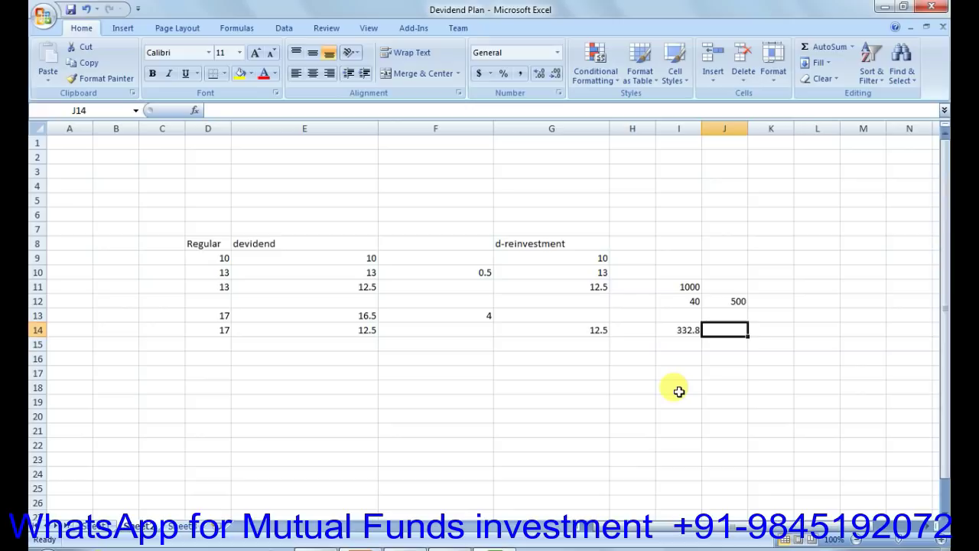
# Step: Check the total of the d-reinvestment units in cells I11:I14
pyautogui.press('Left')
pyautogui.press('Up')
pyautogui.press('Up')
pyautogui.press('Up')
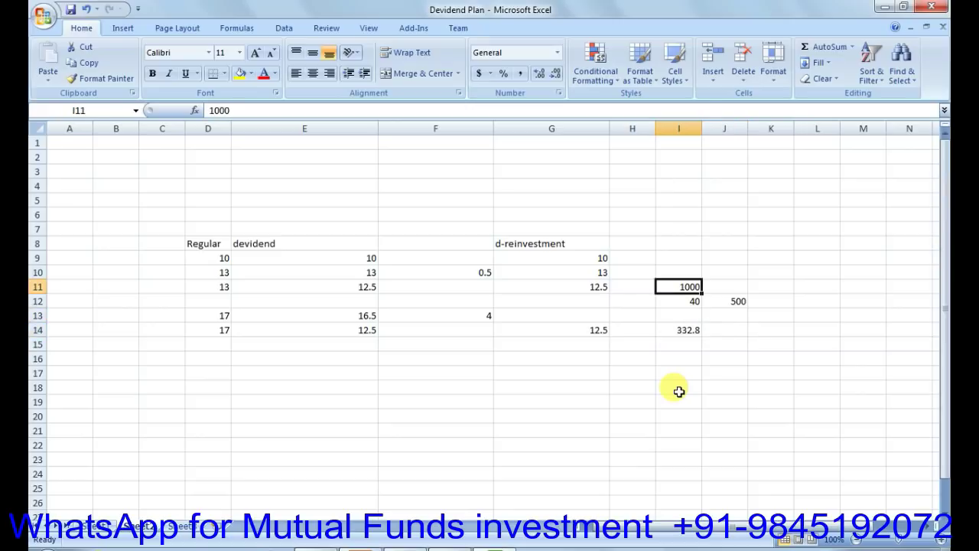
pyautogui.hotkey('shift', 'Down')
pyautogui.hotkey('shift', 'Down')
pyautogui.hotkey('shift', 'Down')
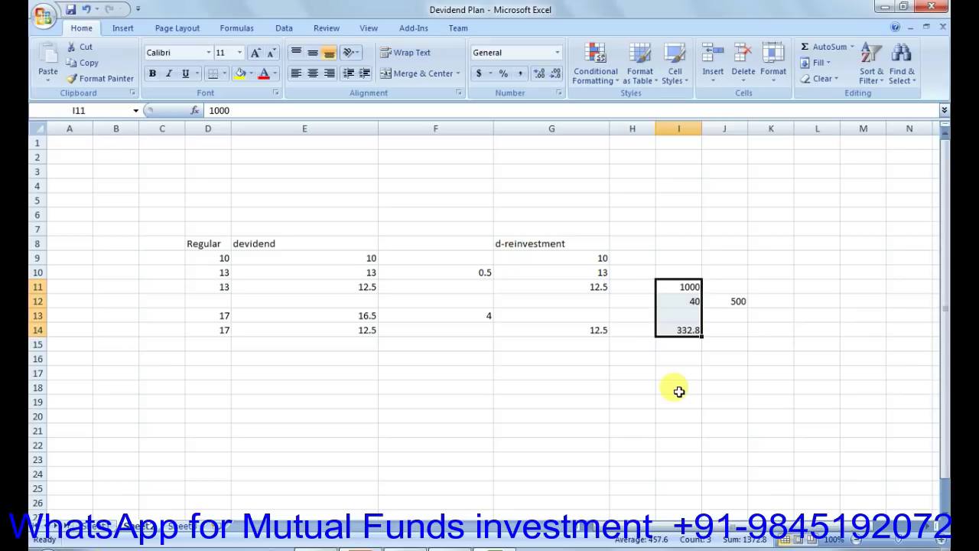
pyautogui.click(678, 392)
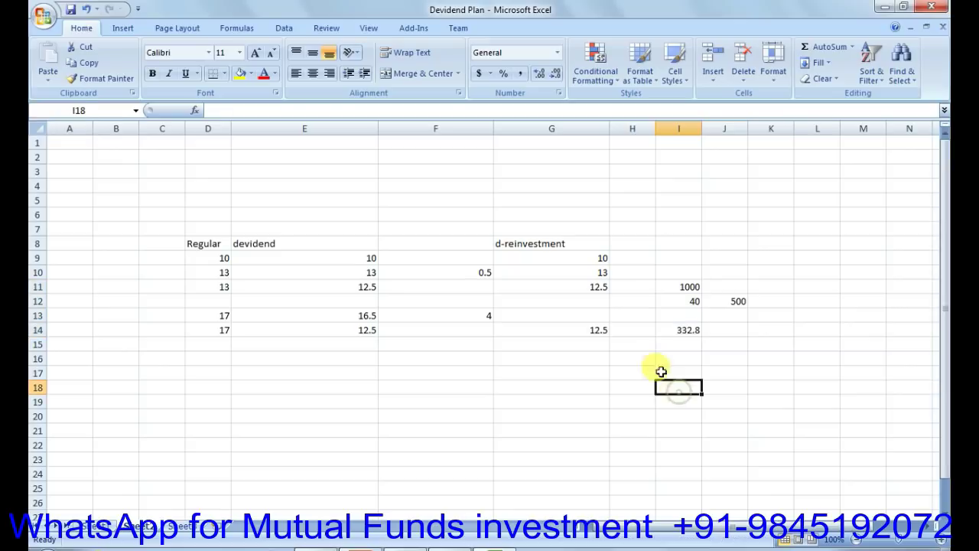
# Step: Review the d-reinvestment block G8:I14, the devidend block E8:F14 and the Regular heading in D8
pyautogui.moveTo(574, 242); pyautogui.dragTo(669, 327)
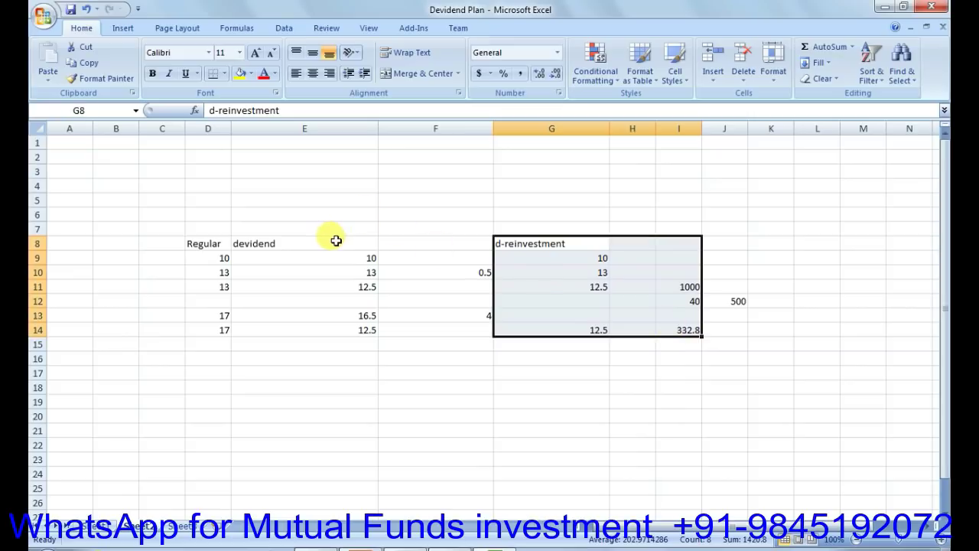
pyautogui.moveTo(334, 236); pyautogui.dragTo(475, 327)
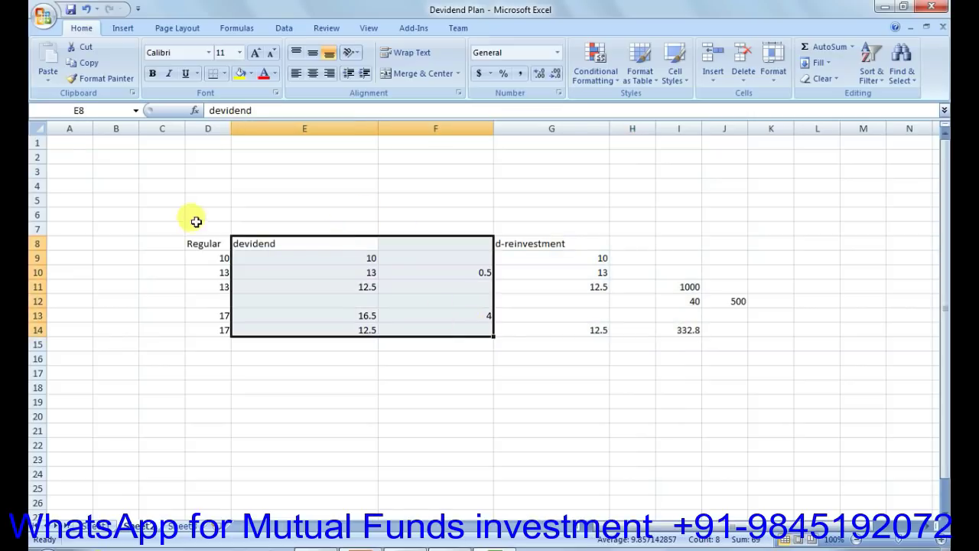
pyautogui.click(200, 246)
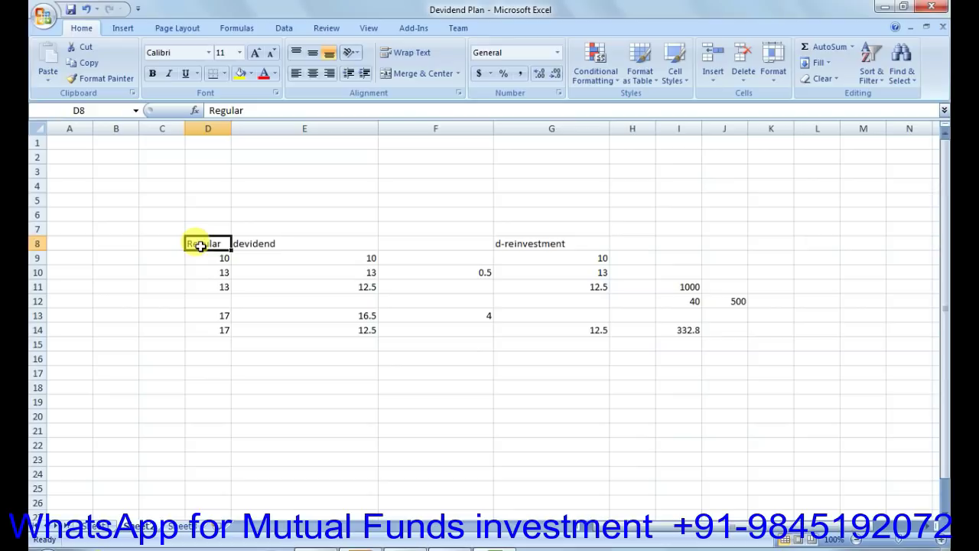
pyautogui.click(381, 384)
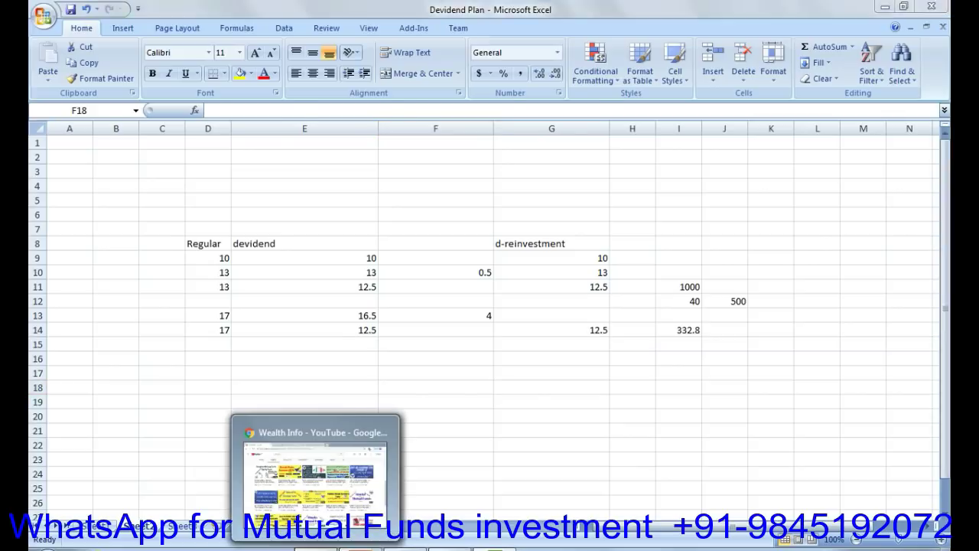
# Step: Switch to Chrome and compare the NAVs of the HDFC Balanced Advantage Fund growth (G) and dividend (D) options on Moneycontrol
pyautogui.click(333, 543)
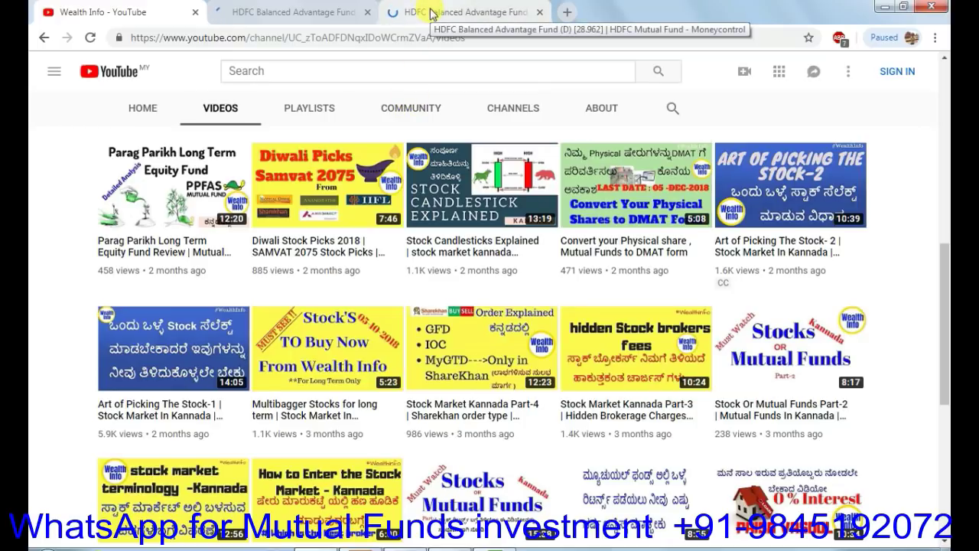
pyautogui.click(289, 10)
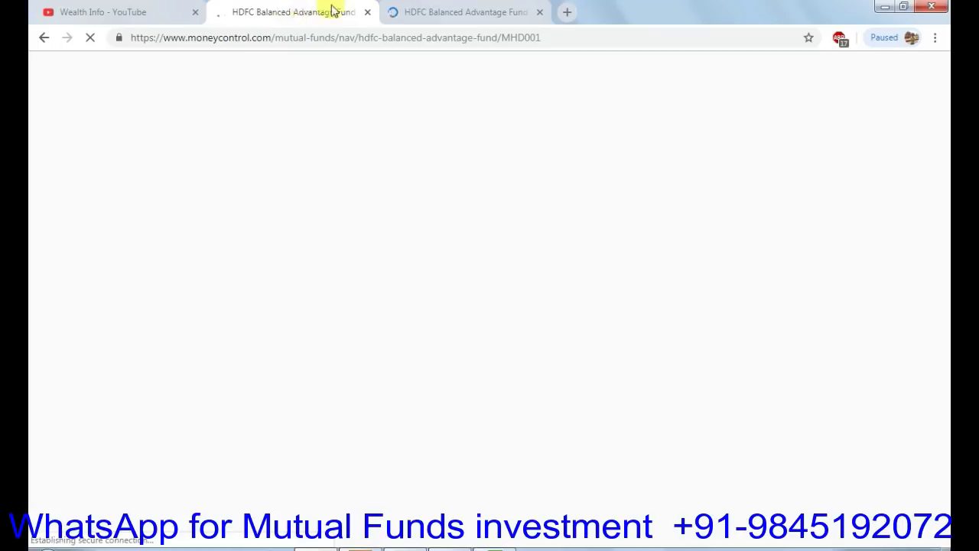
pyautogui.click(401, 6)
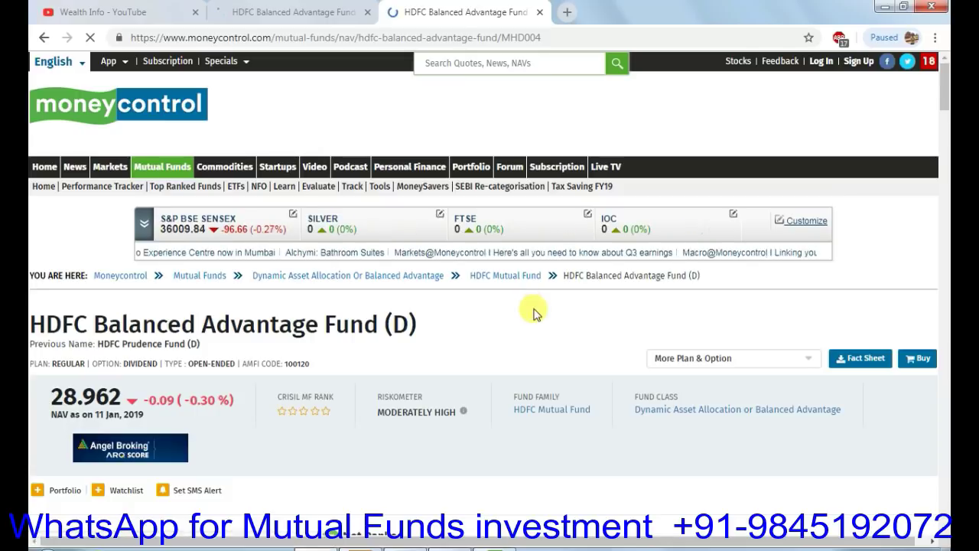
pyautogui.scroll(-3, 533, 313)
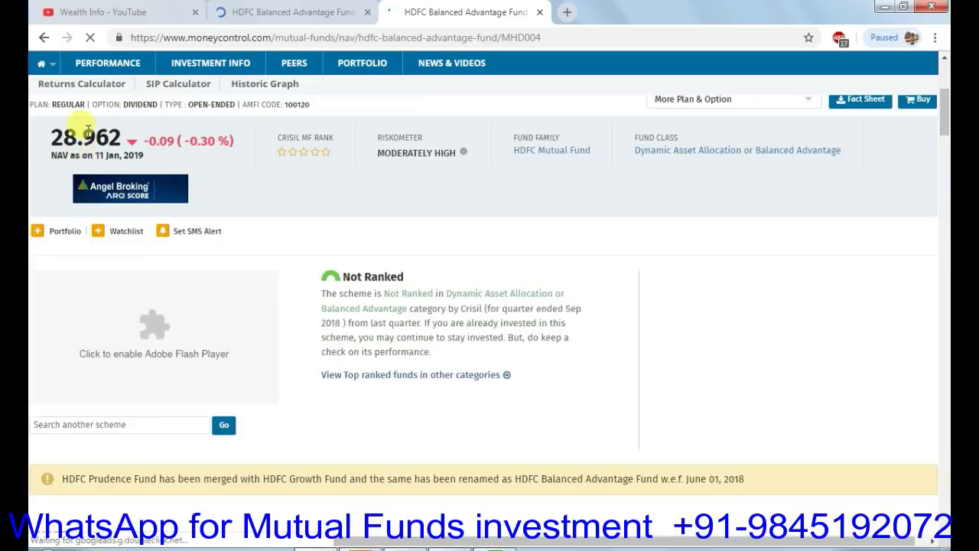
pyautogui.click(280, 6)
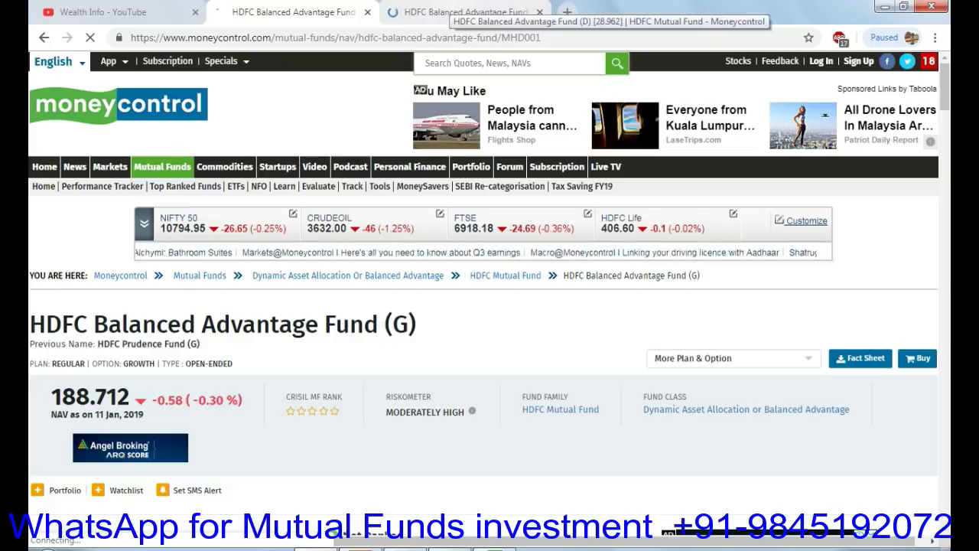
pyautogui.click(450, 9)
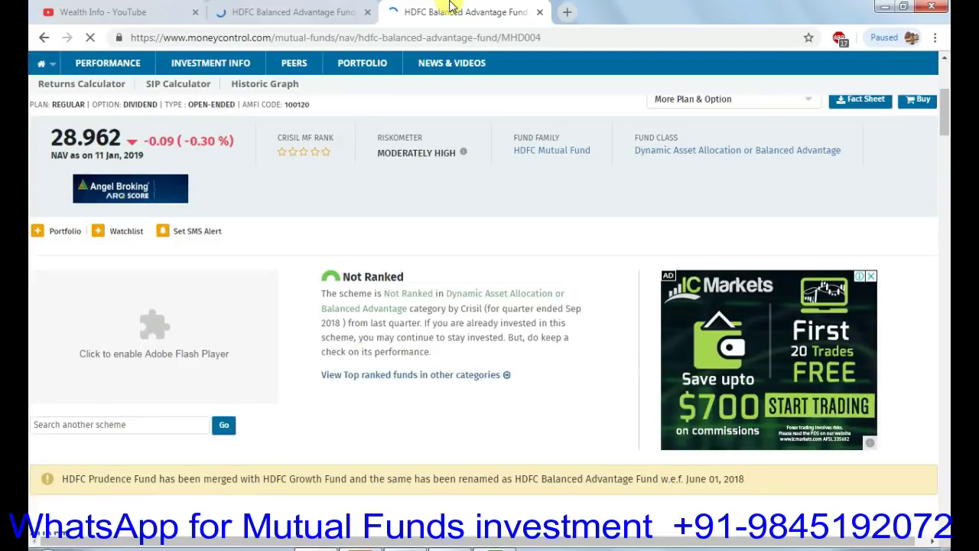
pyautogui.click(237, 9)
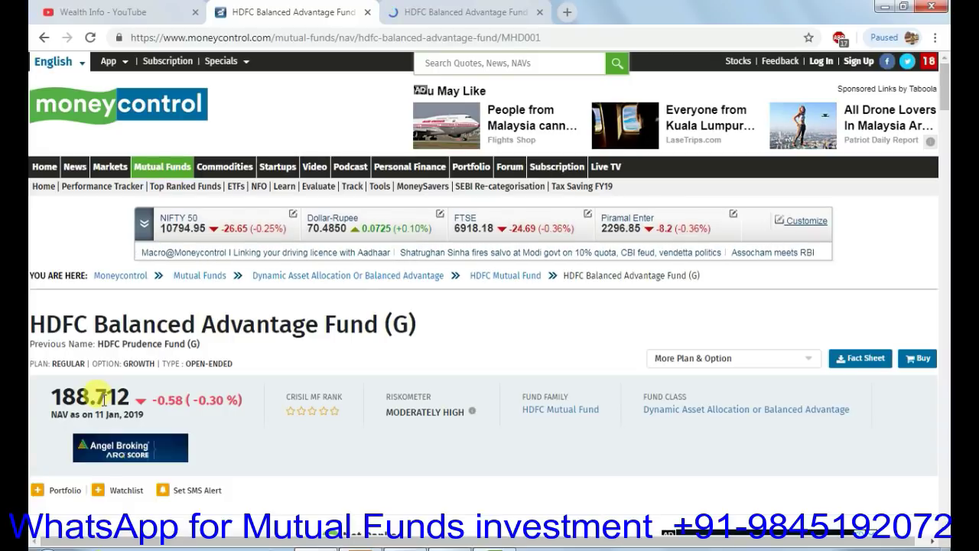
pyautogui.click(462, 7)
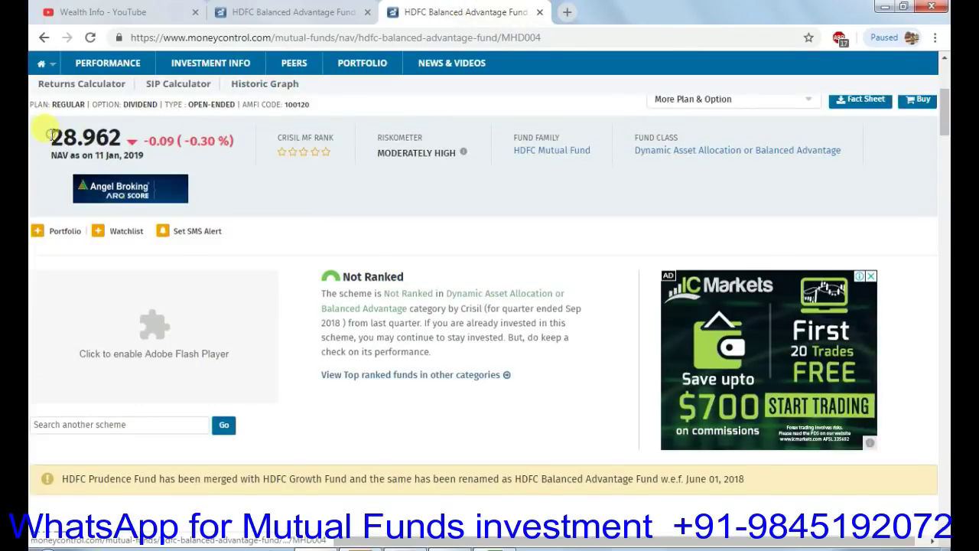
pyautogui.moveTo(48, 133); pyautogui.dragTo(107, 133)
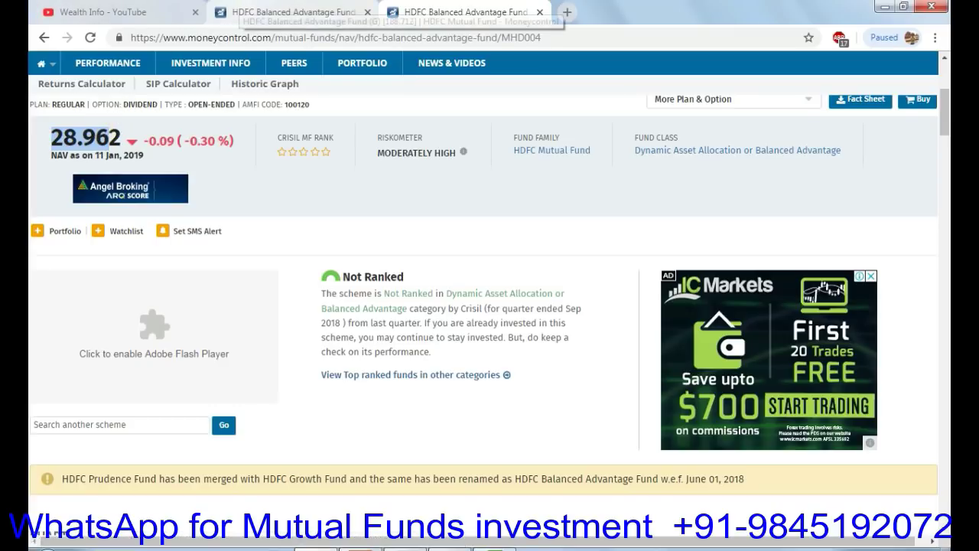
# Step: Check the NAV of HDFC Balanced Advantage Fund (G), close its page, and go to the start of the dividend (D) option's page
pyautogui.click(245, 11)
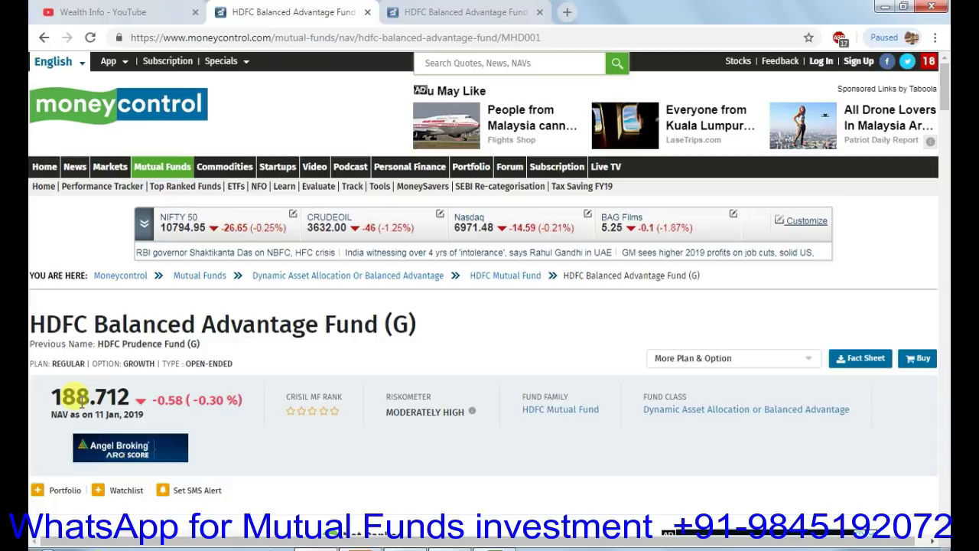
pyautogui.moveTo(53, 394); pyautogui.dragTo(138, 398)
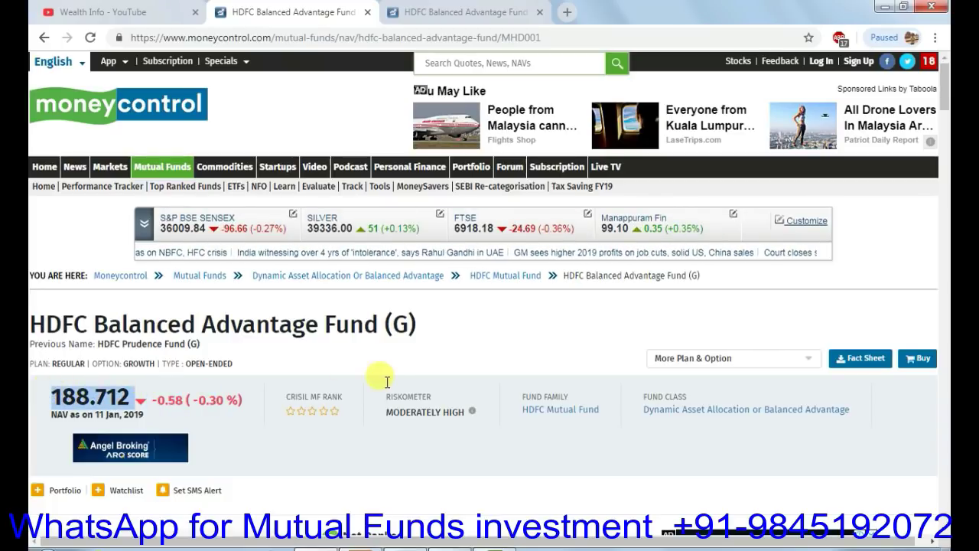
pyautogui.click(367, 13)
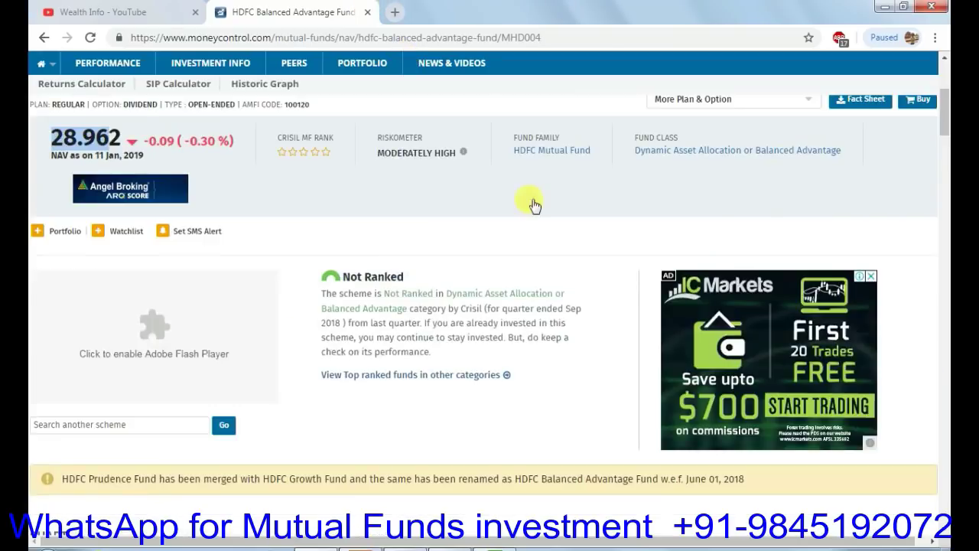
pyautogui.click(558, 236)
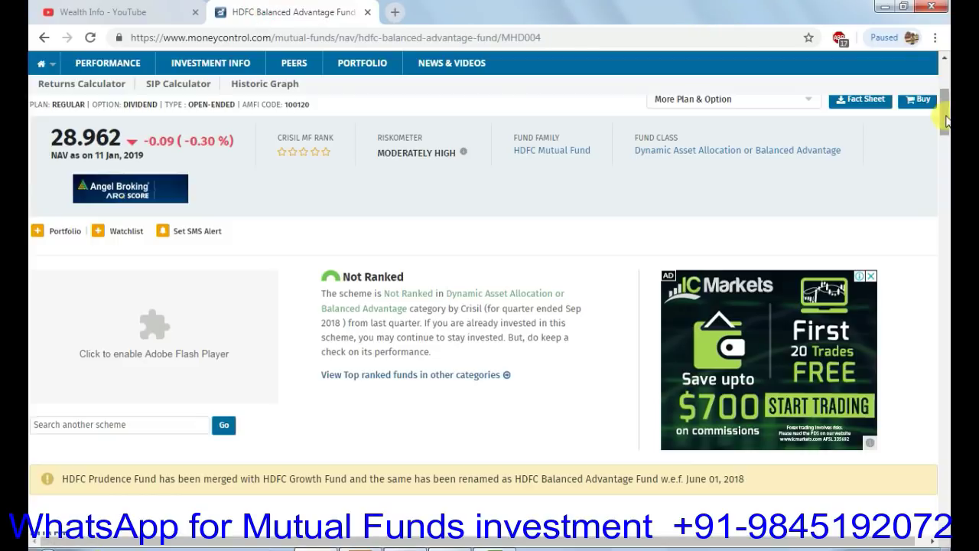
pyautogui.click(944, 77)
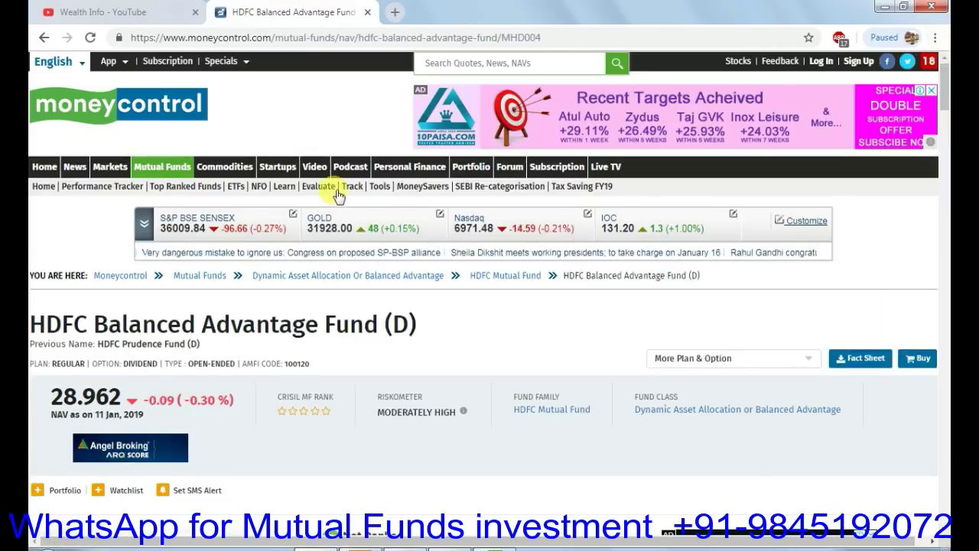
# Step: Switch to the HDFC Balanced Advantage Fund leaflet in Adobe Acrobat Reader, collapse its tools pane and zoom out to 100%
pyautogui.moveTo(405, 546)
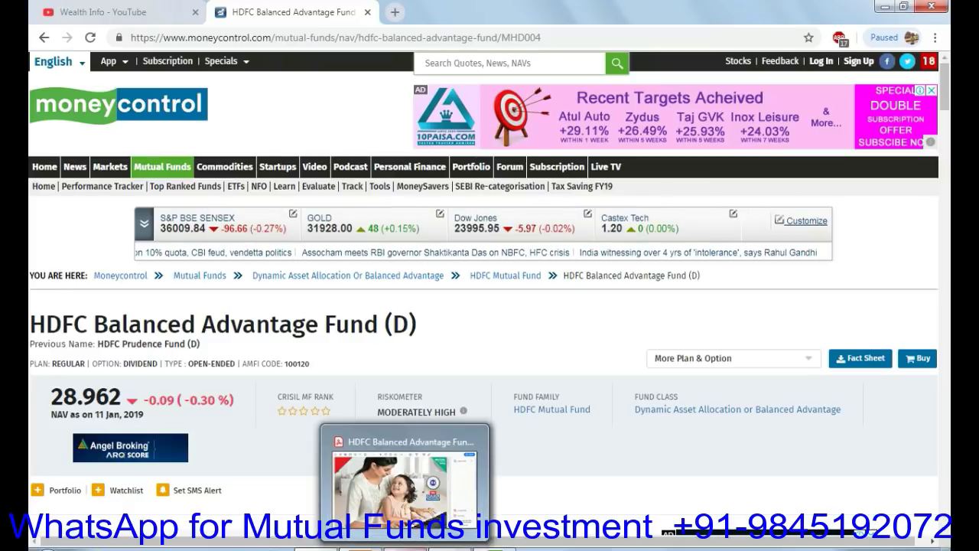
pyautogui.click(421, 543)
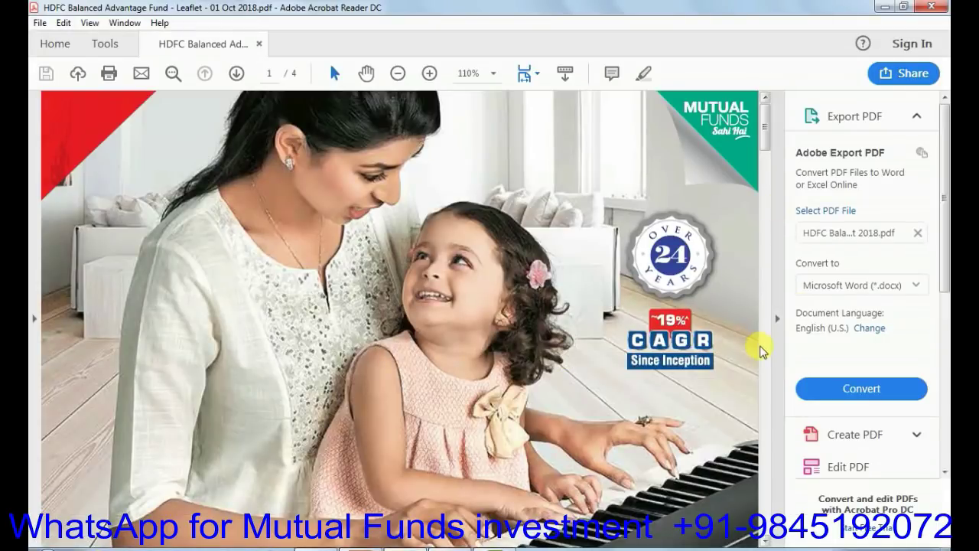
pyautogui.click(777, 318)
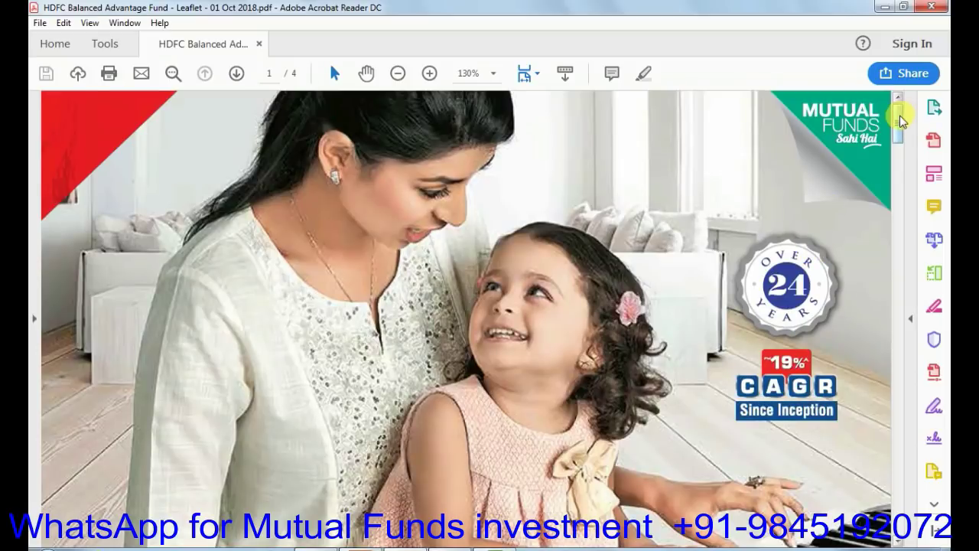
pyautogui.scroll(-3, 898, 126)
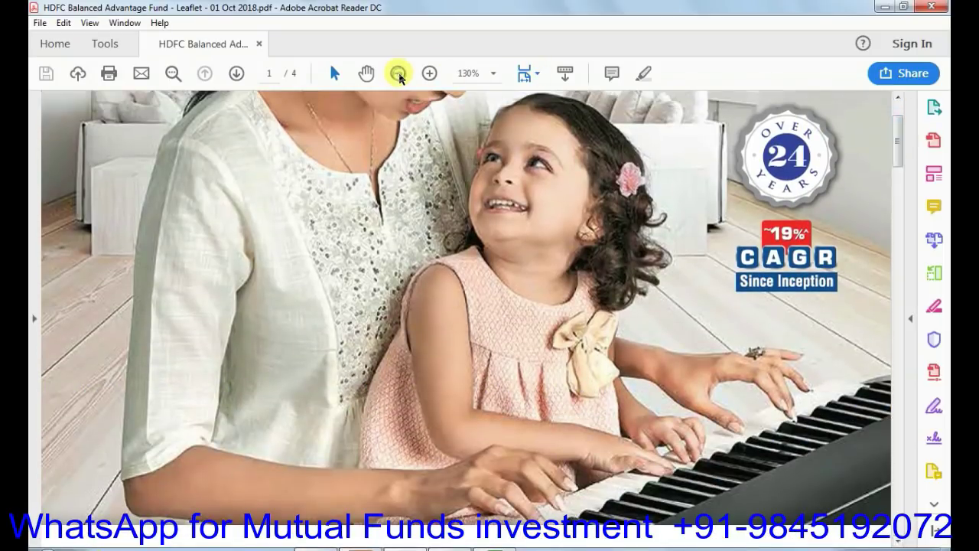
pyautogui.click(398, 73)
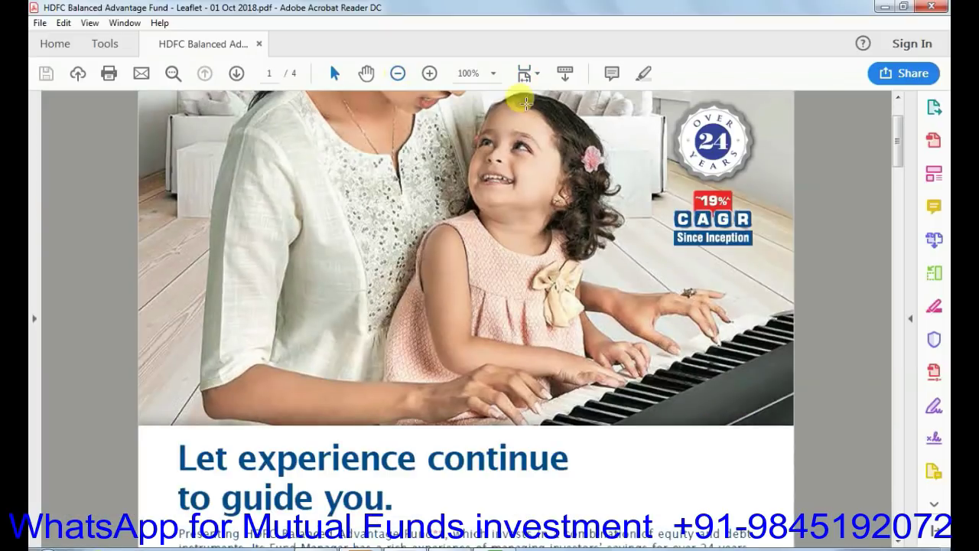
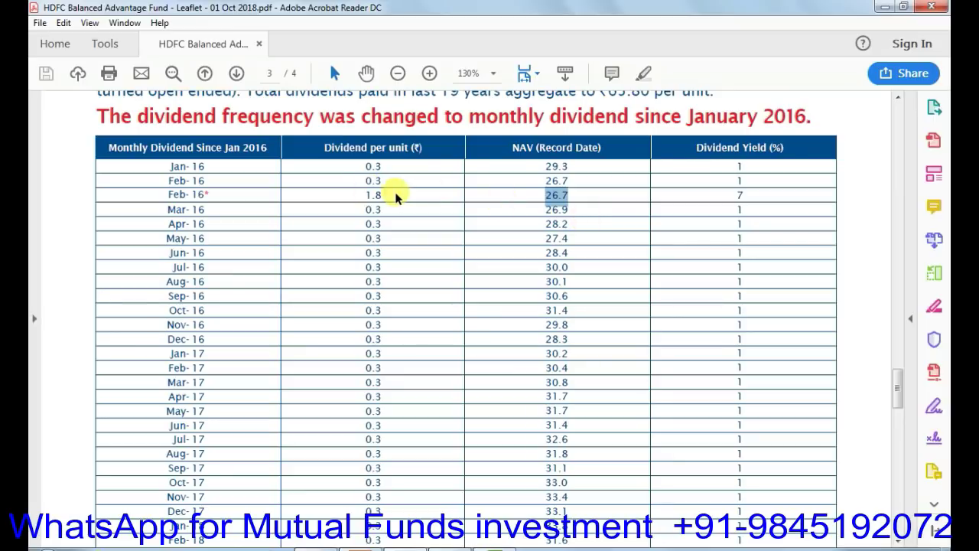
# Step: Examine the monthly dividend per unit and record-date NAV in the leaflet's page 3 table, from the 2016 rows through the 2018 rows
pyautogui.click(535, 227)
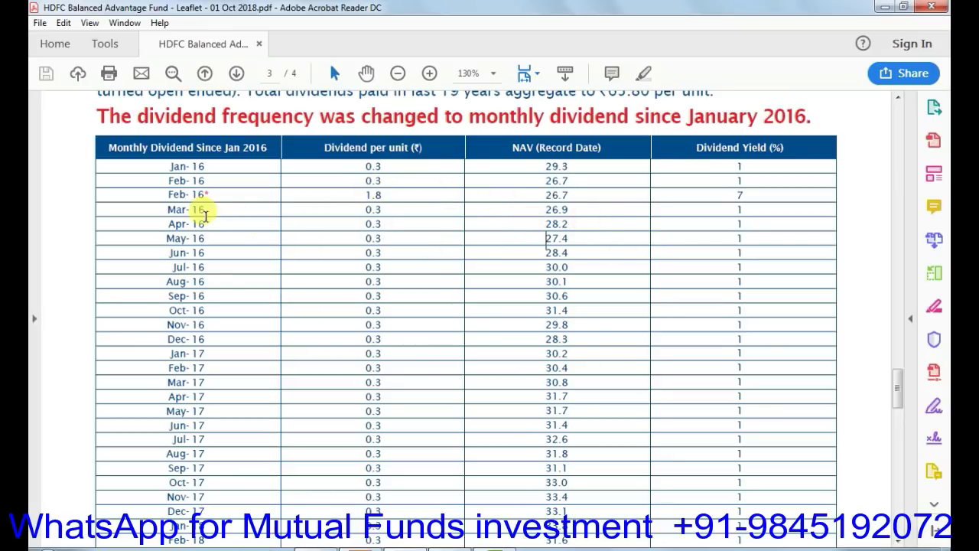
pyautogui.click(374, 209)
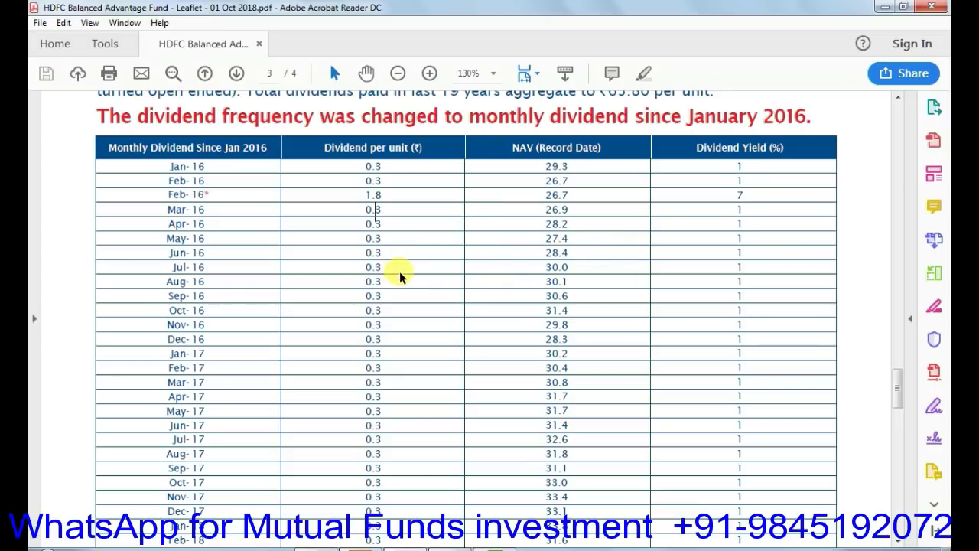
pyautogui.click(382, 299)
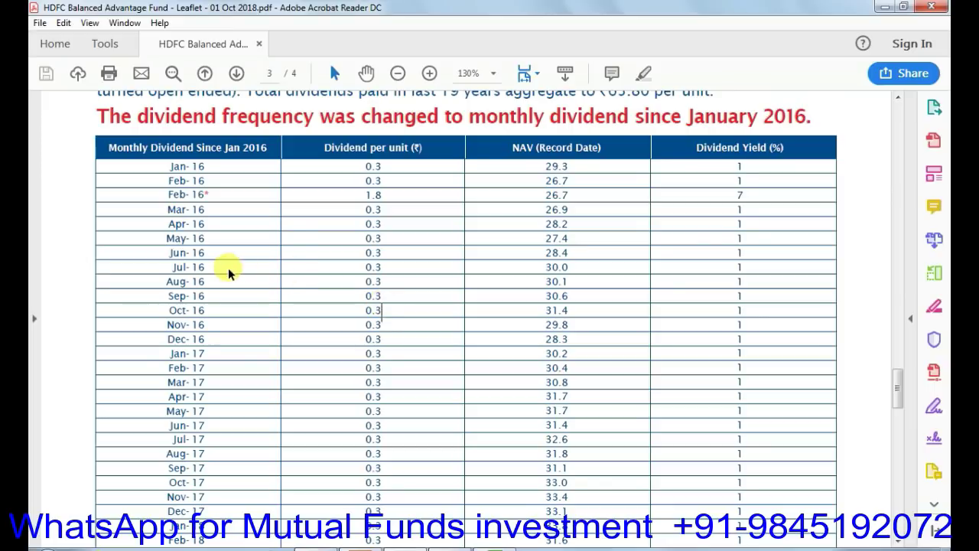
pyautogui.press('Down')
pyautogui.press('Down')
pyautogui.press('Down')
pyautogui.press('Down')
pyautogui.press('Down')
pyautogui.press('Down')
pyautogui.press('Down')
pyautogui.press('Down')
pyautogui.press('Down')
pyautogui.press('Down')
pyautogui.press('Down')
pyautogui.press('Down')
pyautogui.press('Down')
pyautogui.press('Down')
pyautogui.press('Down')
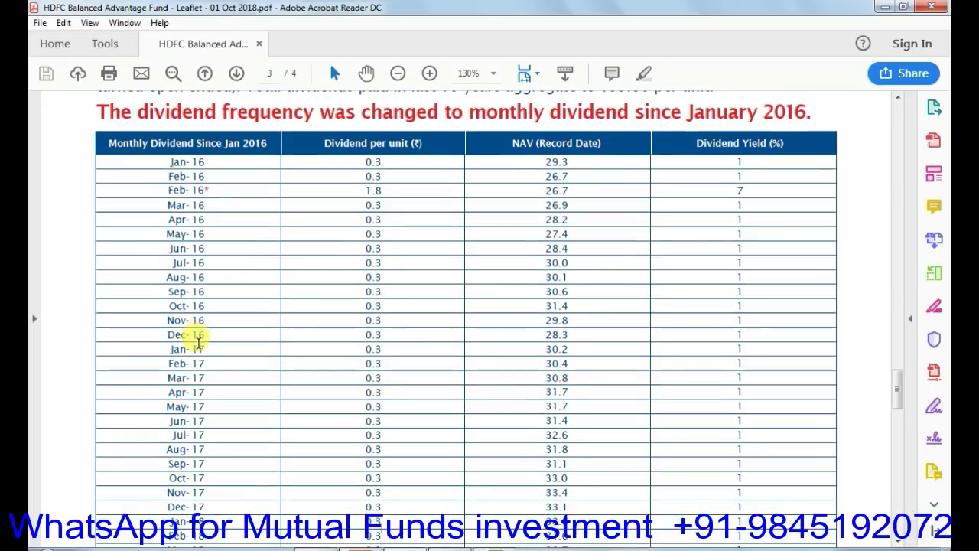
pyautogui.press('Down')
pyautogui.press('Down')
pyautogui.press('Down')
pyautogui.press('Down')
pyautogui.press('Down')
pyautogui.press('Down')
pyautogui.press('Down')
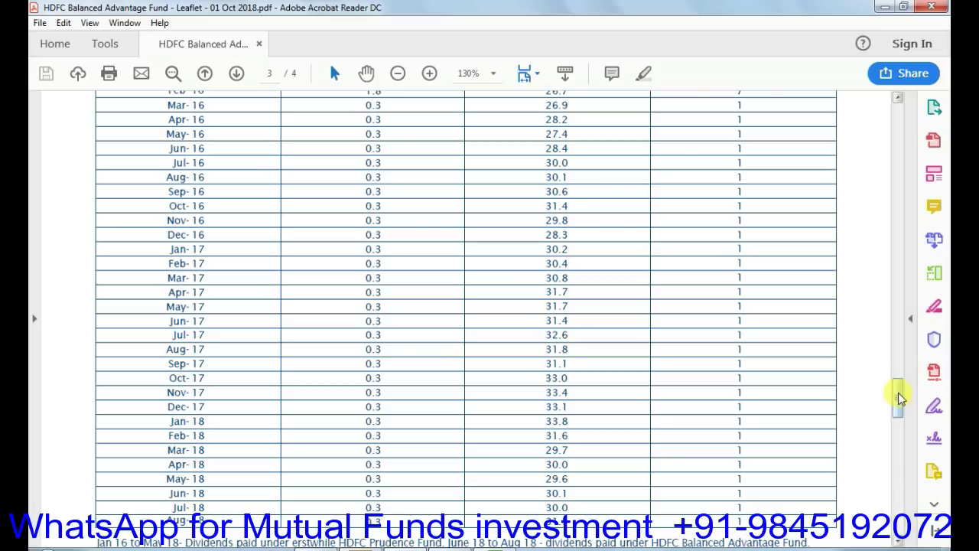
# Step: Review the dividend distribution history above the monthly dividend table, its first and last rows, and the notes below it
pyautogui.moveTo(895, 393)
pyautogui.mouseDown()
pyautogui.moveTo(896, 349)
pyautogui.moveTo(899, 375)
pyautogui.mouseUp()
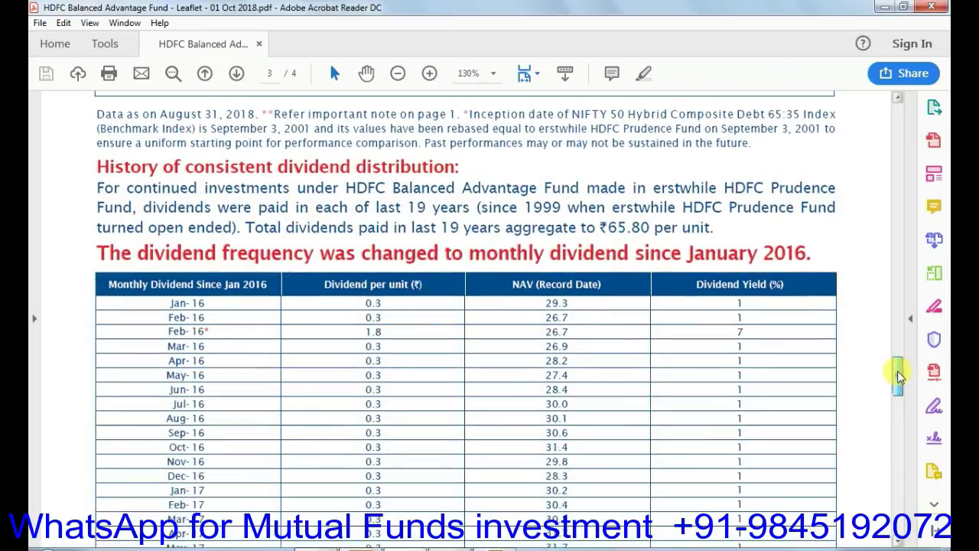
pyautogui.scroll(-2, 898, 371)
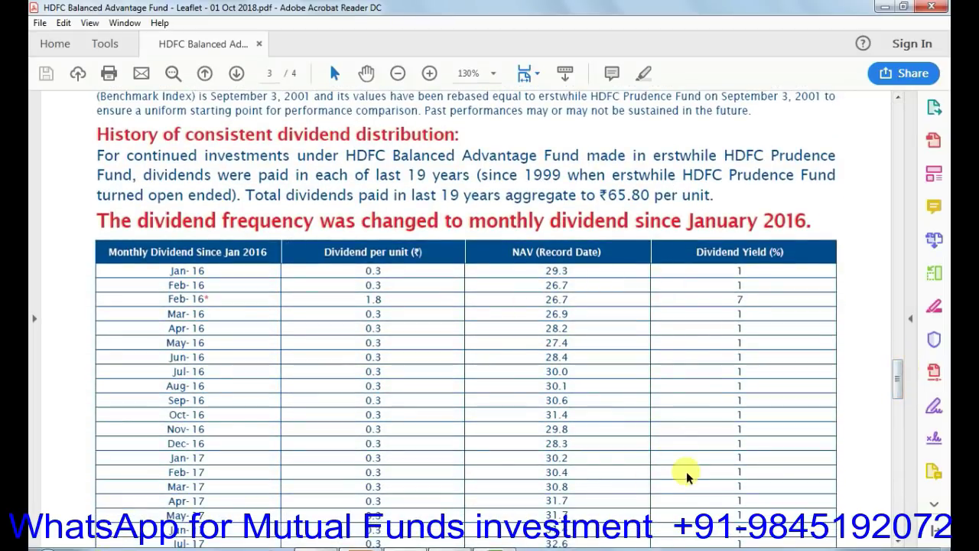
pyautogui.moveTo(900, 382); pyautogui.dragTo(900, 409)
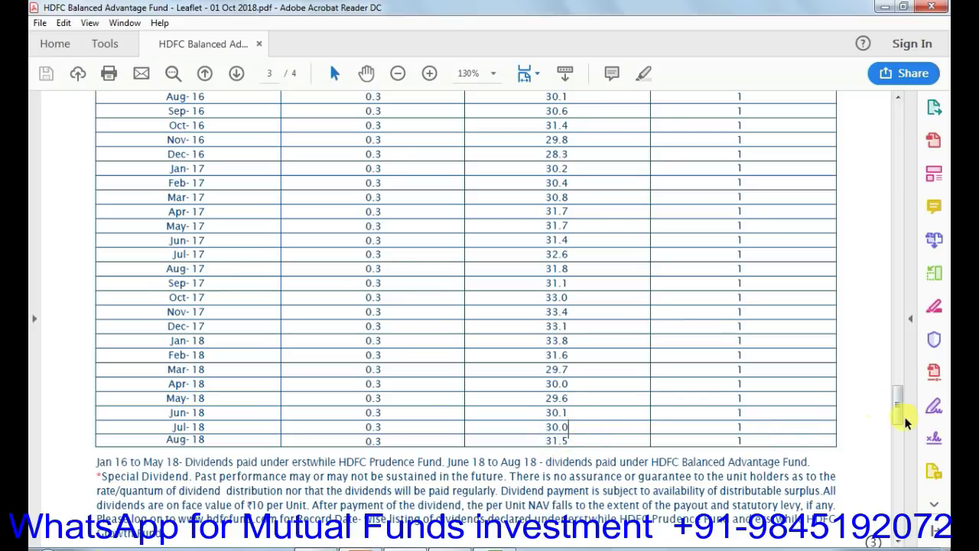
pyautogui.scroll(4, 900, 409)
pyautogui.scroll(1, 899, 405)
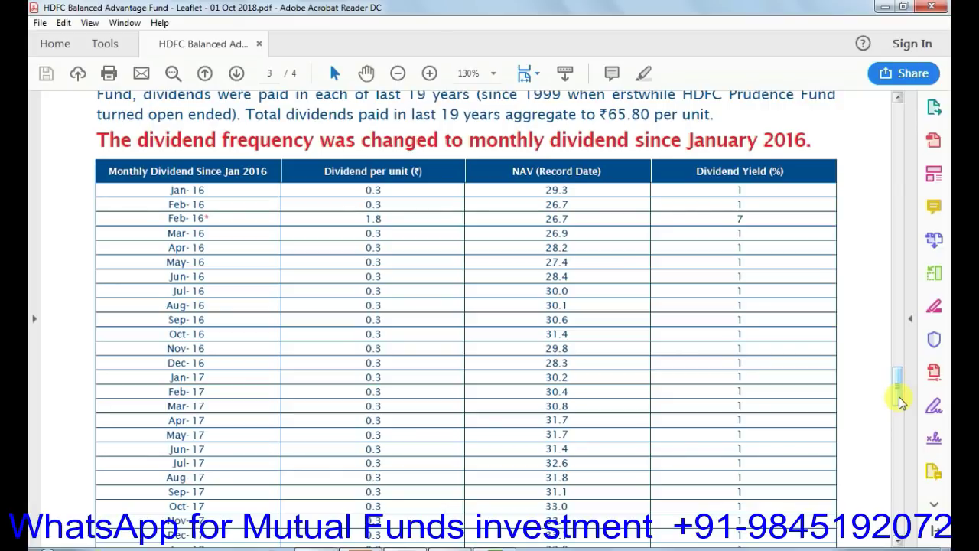
pyautogui.moveTo(900, 403); pyautogui.dragTo(902, 423)
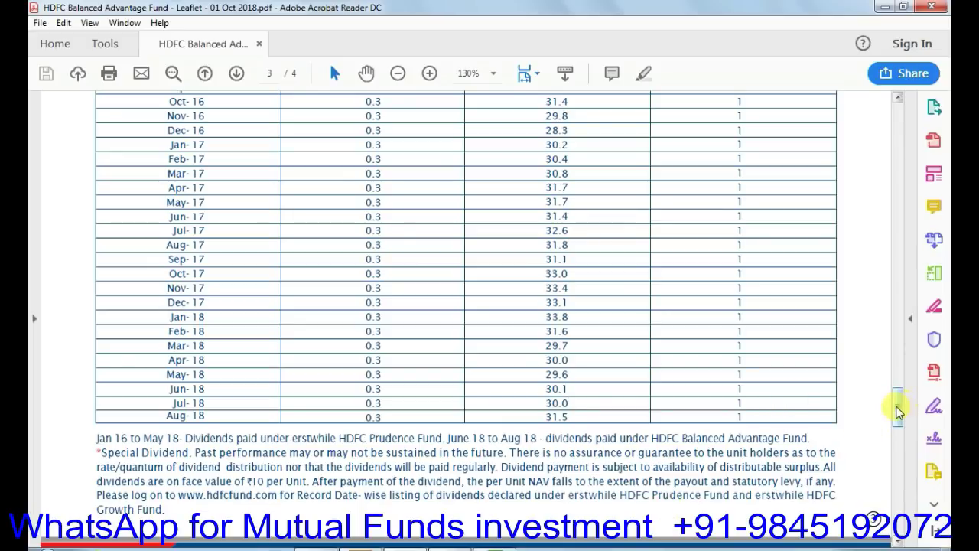
pyautogui.moveTo(899, 411); pyautogui.dragTo(899, 397)
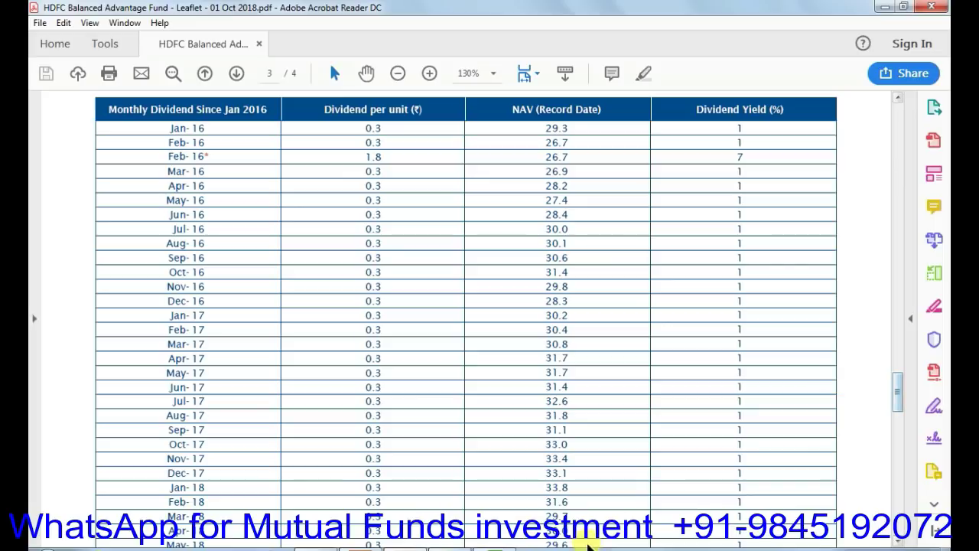
# Step: Switch to the Devidend Plan workbook in Excel, open Sheet1, and review the date, investment, NAV and unit calculation in B7:E7
pyautogui.moveTo(501, 549)
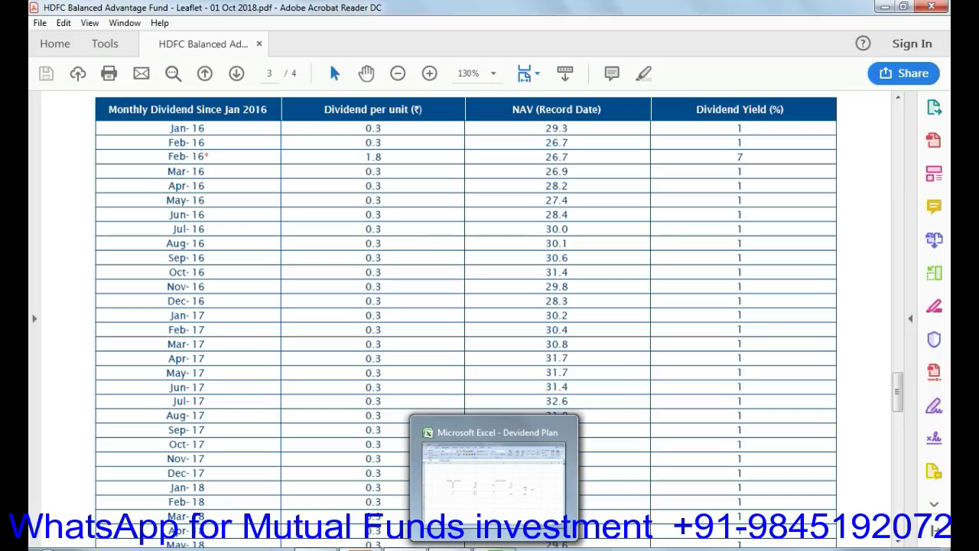
pyautogui.click(501, 548)
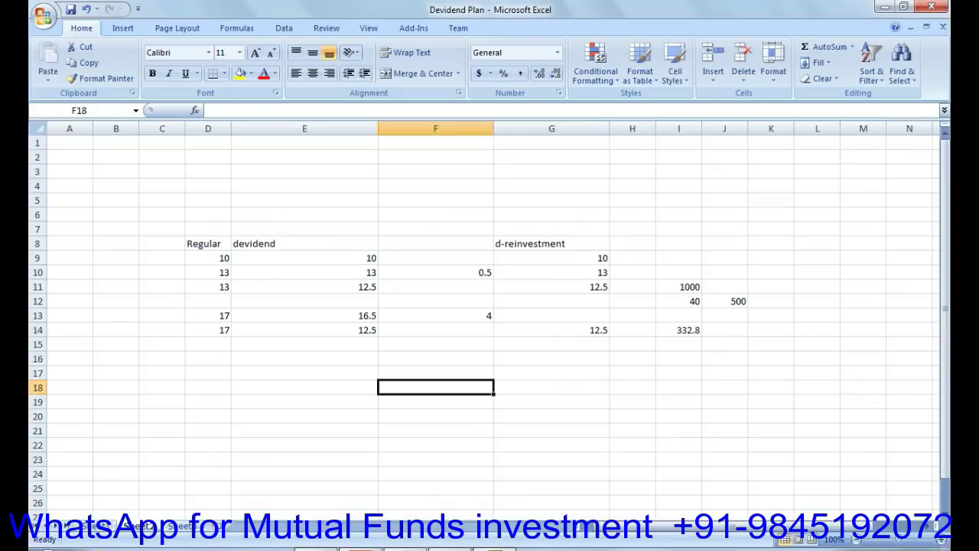
pyautogui.click(94, 526)
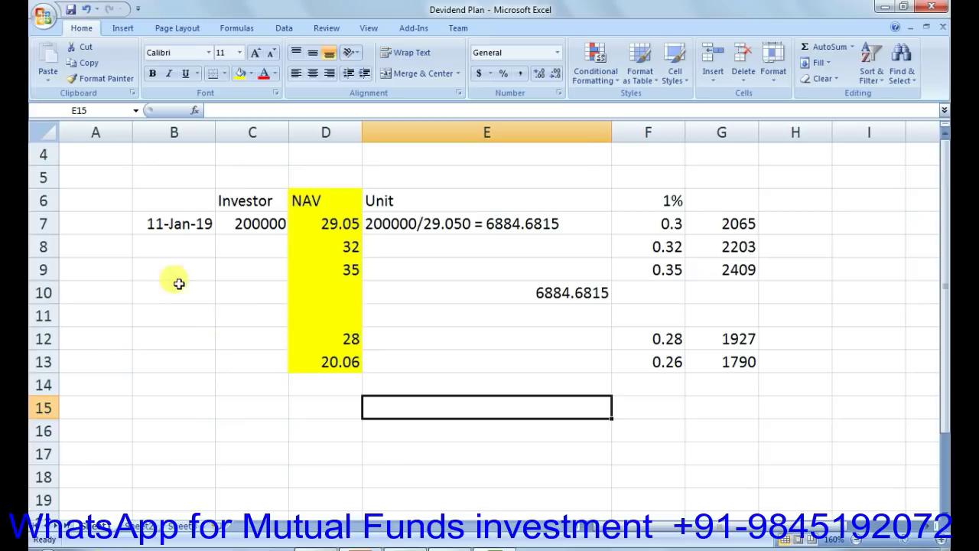
pyautogui.click(177, 226)
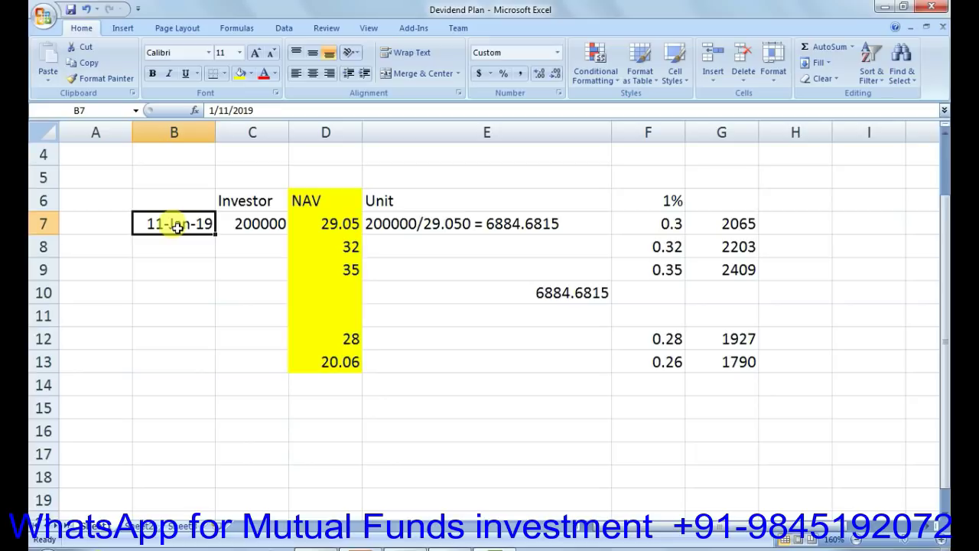
pyautogui.press('Right')
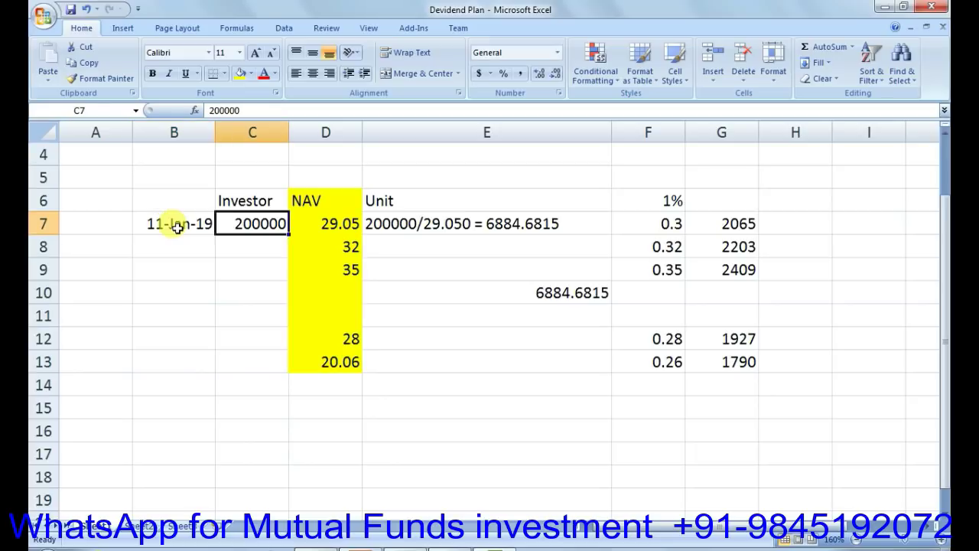
pyautogui.press('Right')
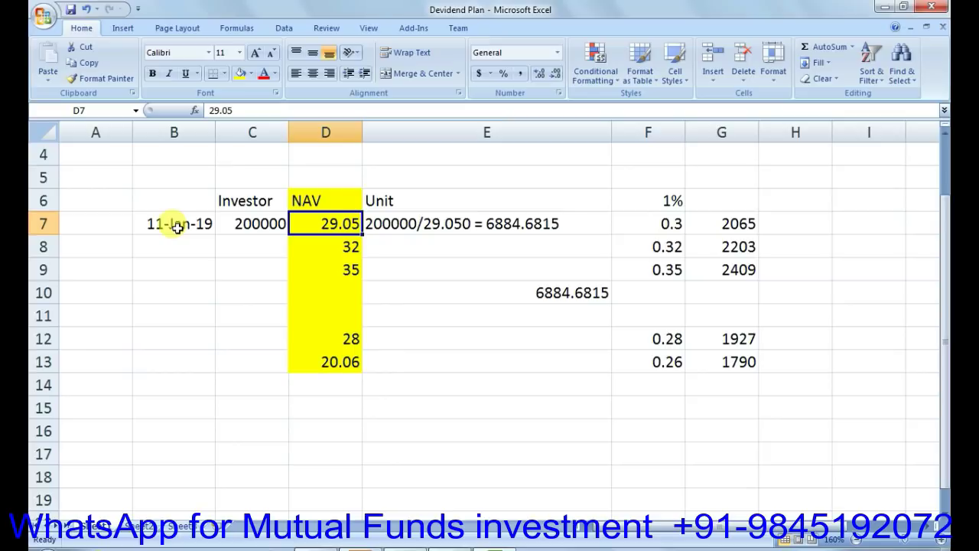
pyautogui.press('Right')
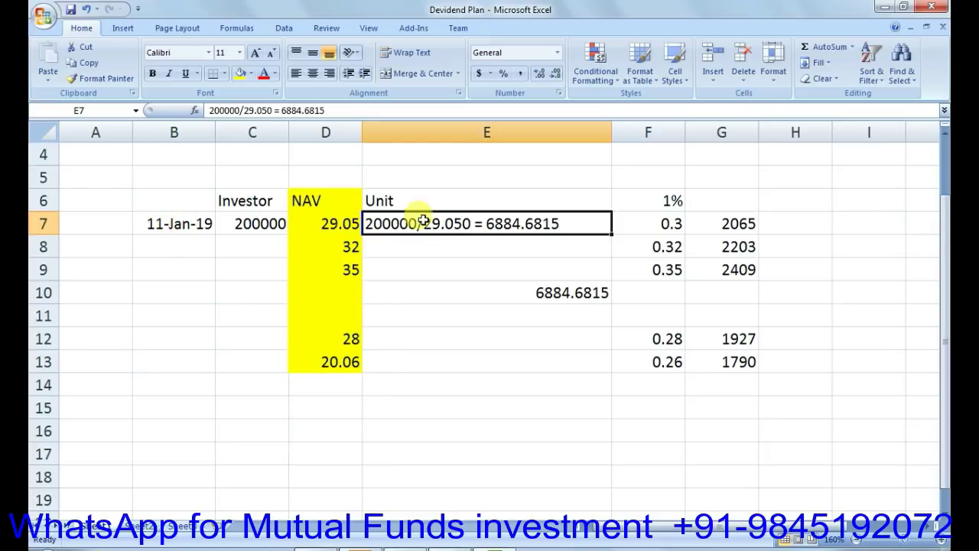
pyautogui.click(248, 228)
pyautogui.click(320, 224)
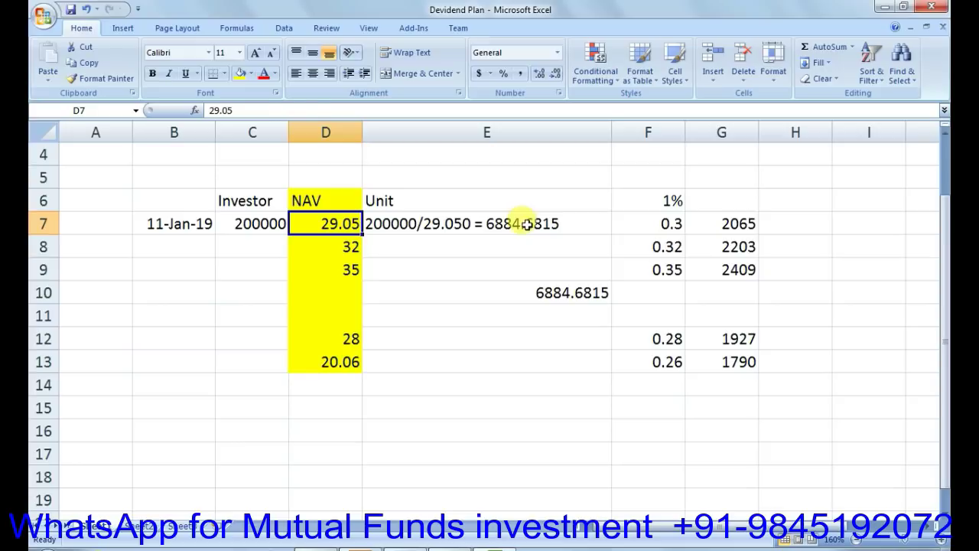
pyautogui.click(535, 223)
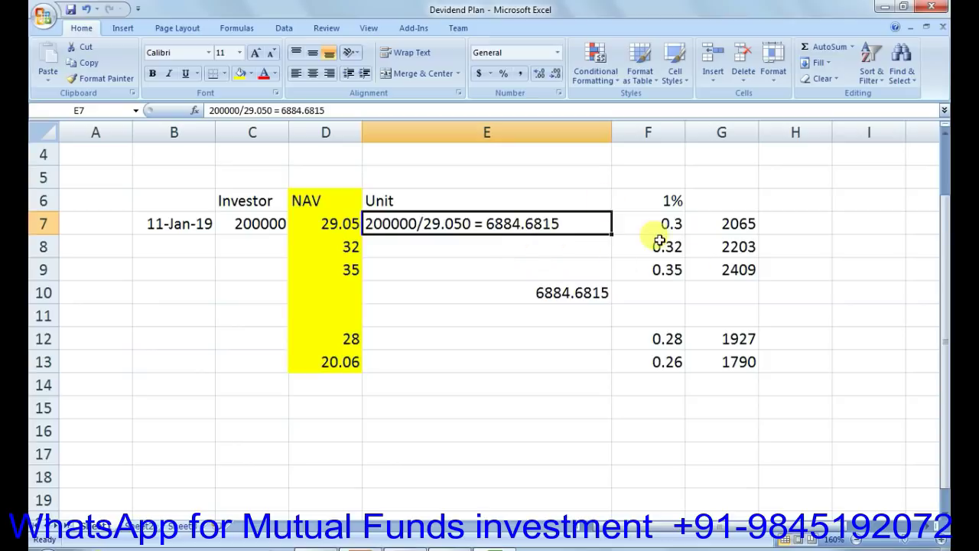
# Step: Review the 1% dividend per unit in F7, the payouts in G7 and G8, and the NAV in D8
pyautogui.click(677, 223)
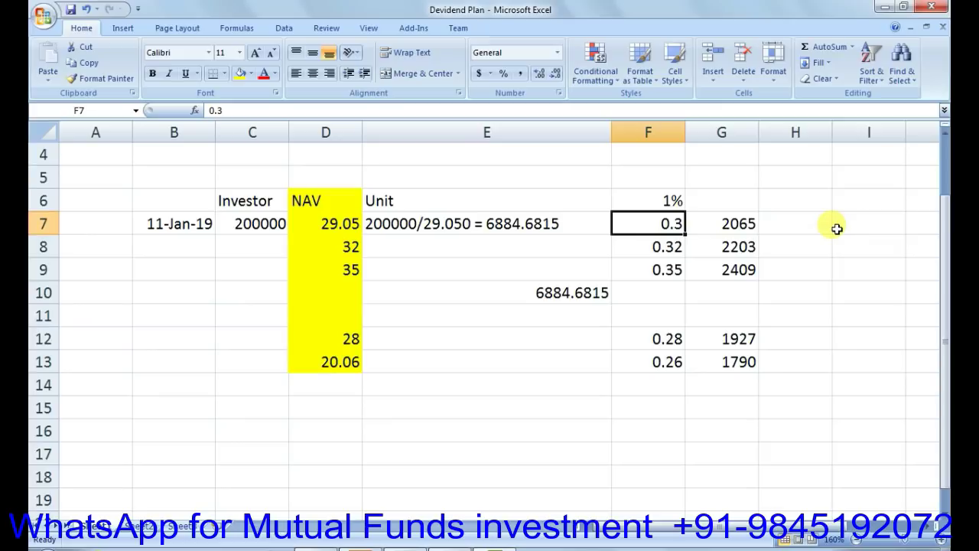
pyautogui.press('Right')
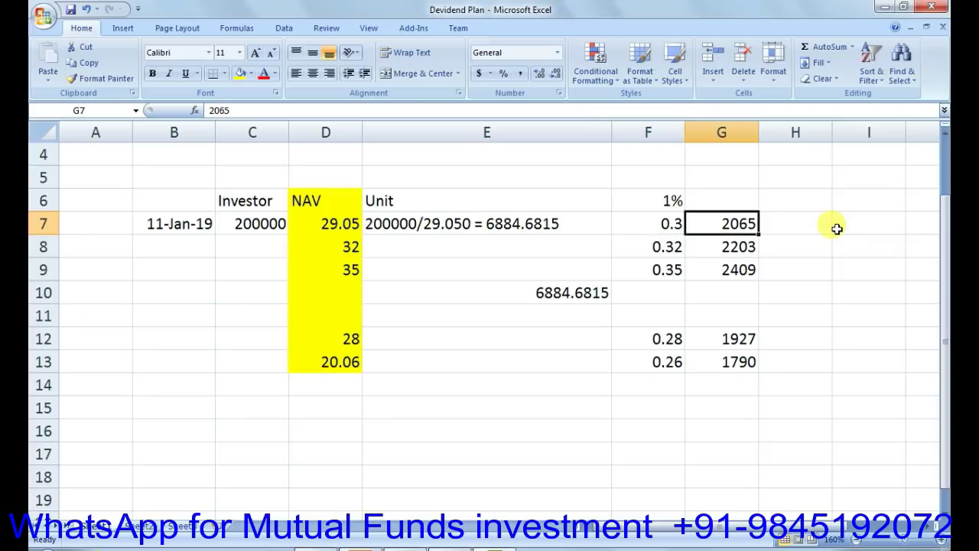
pyautogui.press('Down')
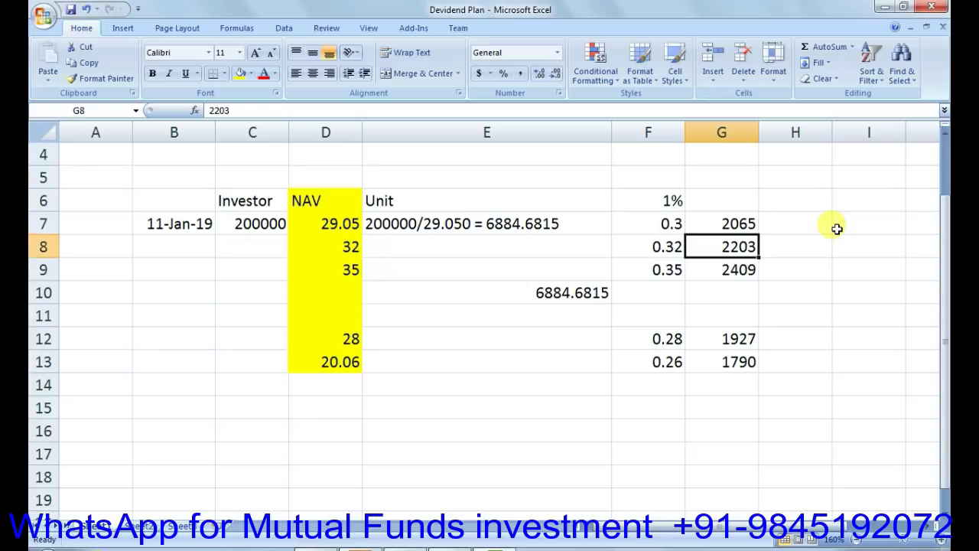
pyautogui.press('Left')
pyautogui.press('Left')
pyautogui.press('Left')
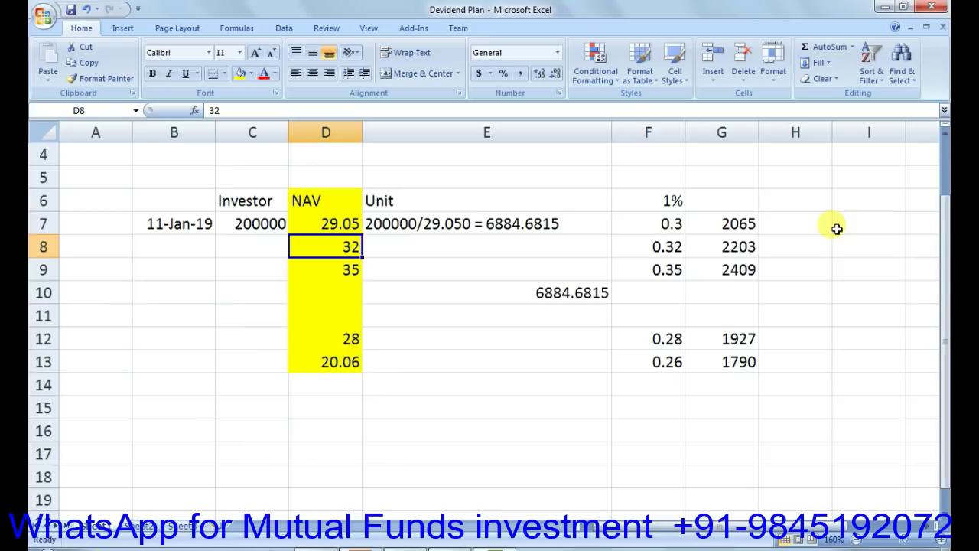
# Step: Review the dividend per unit and payout in row 8, then the NAV, dividend per unit and payout in row 9
pyautogui.press('Right')
pyautogui.press('Right')
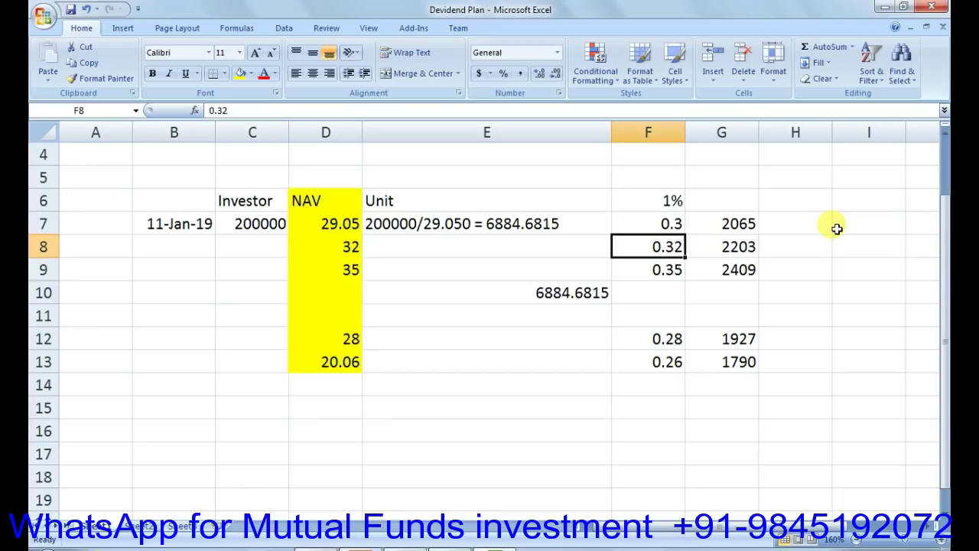
pyautogui.press('Right')
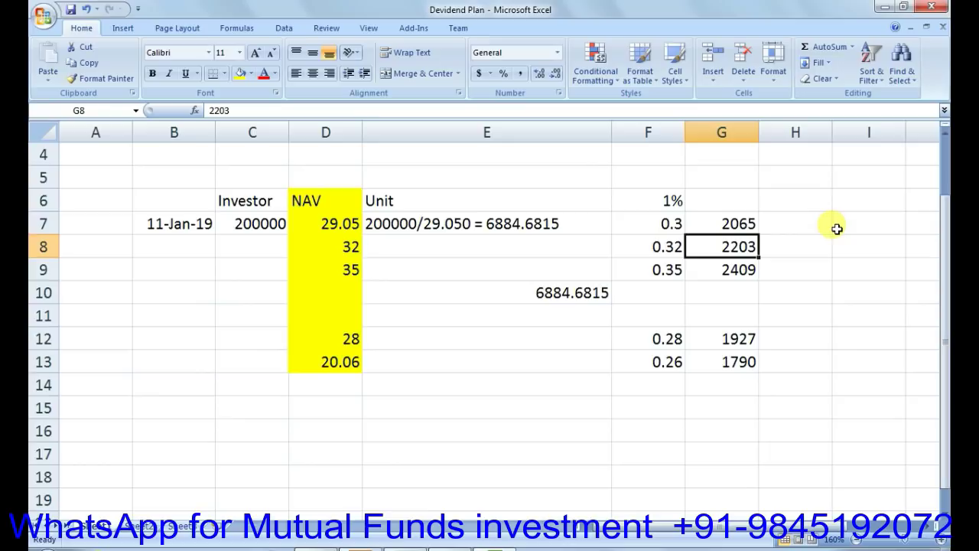
pyautogui.press('Down')
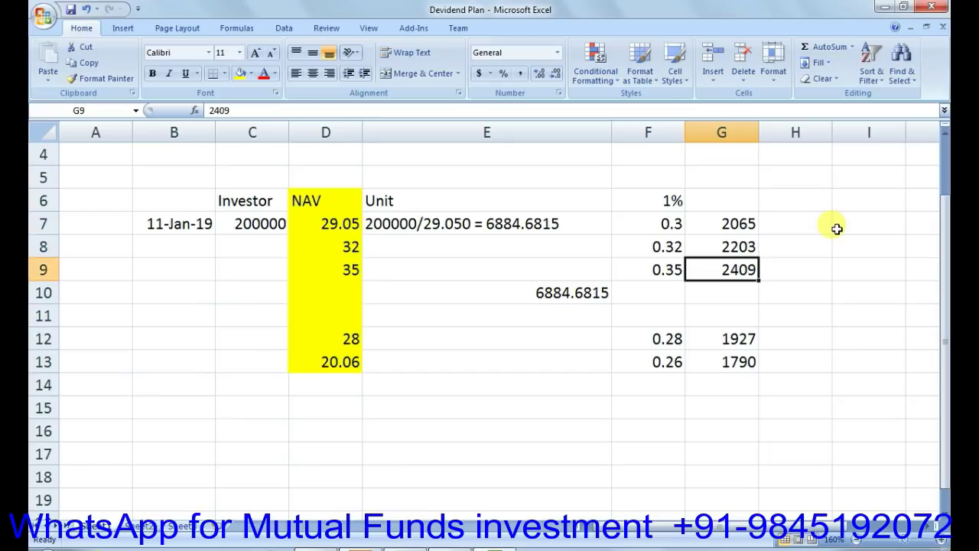
pyautogui.press('Left')
pyautogui.press('Left')
pyautogui.press('Left')
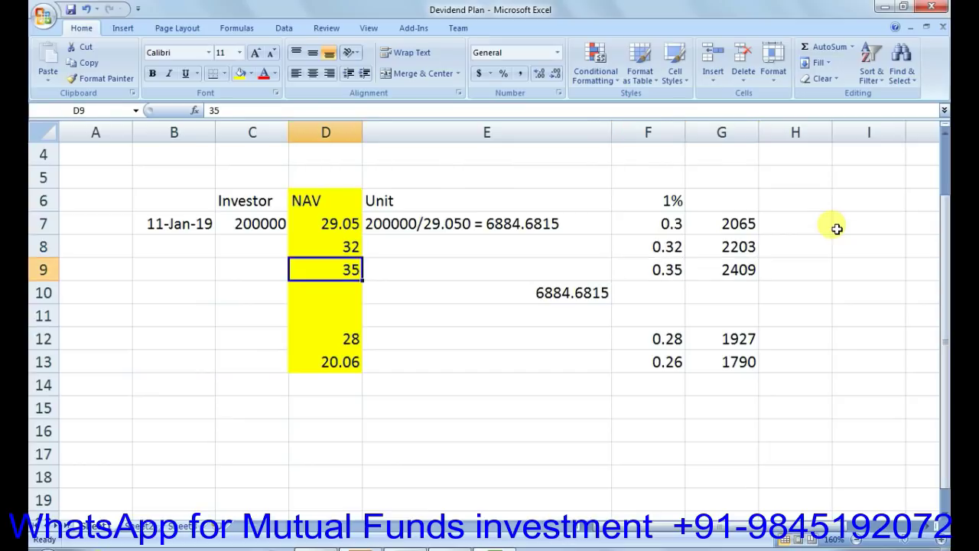
pyautogui.press('Right')
pyautogui.press('Right')
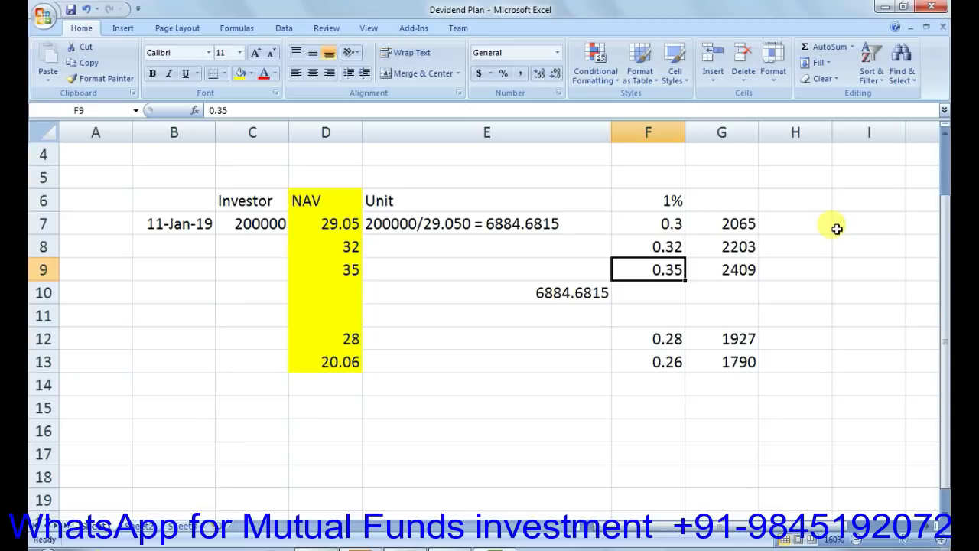
pyautogui.press('Right')
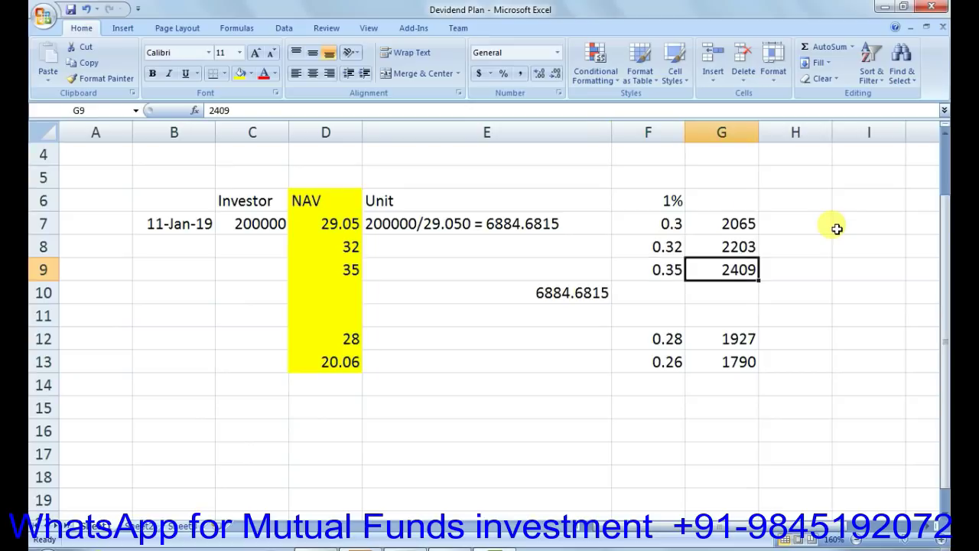
pyautogui.press('Down')
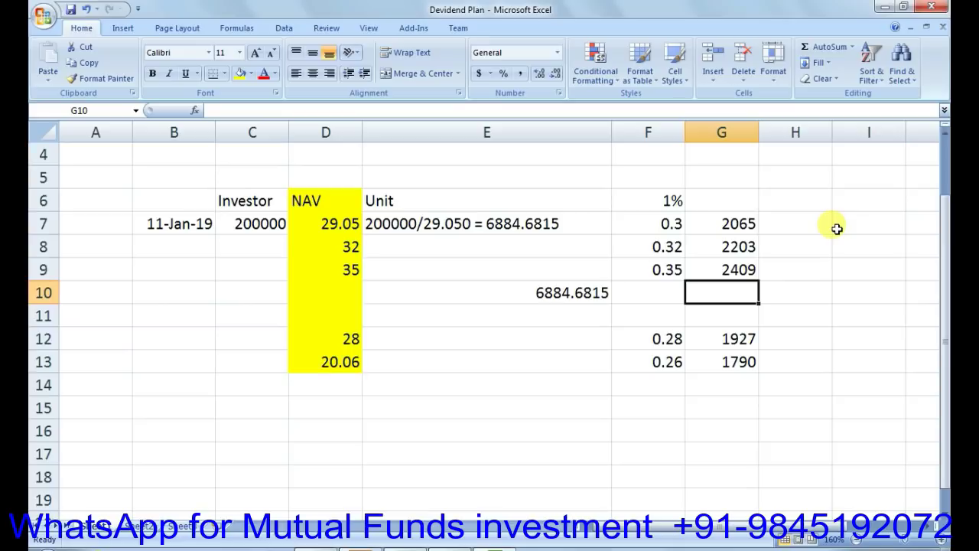
pyautogui.press('Left')
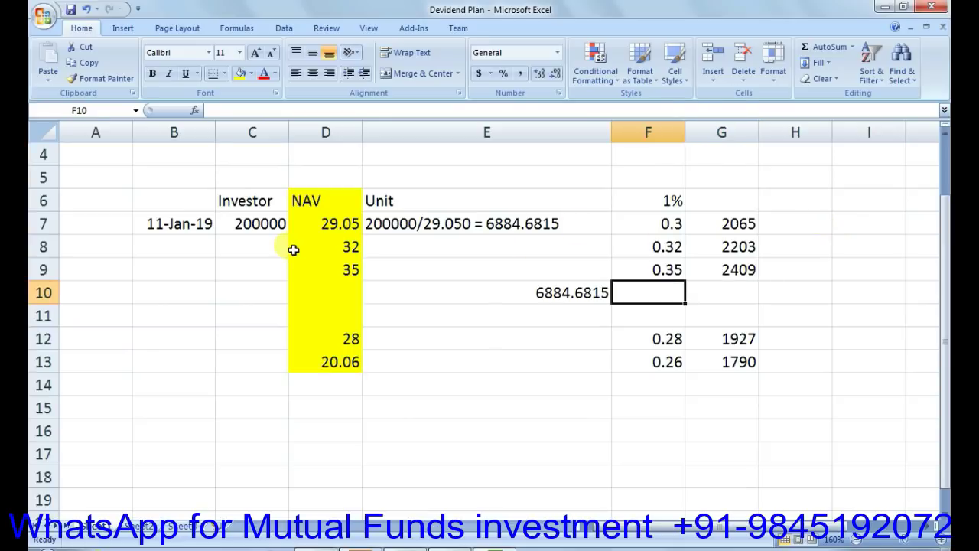
# Step: Review the invested amount in C7, the unit count in E10, and the rising NAVs in D7:D9
pyautogui.click(264, 223)
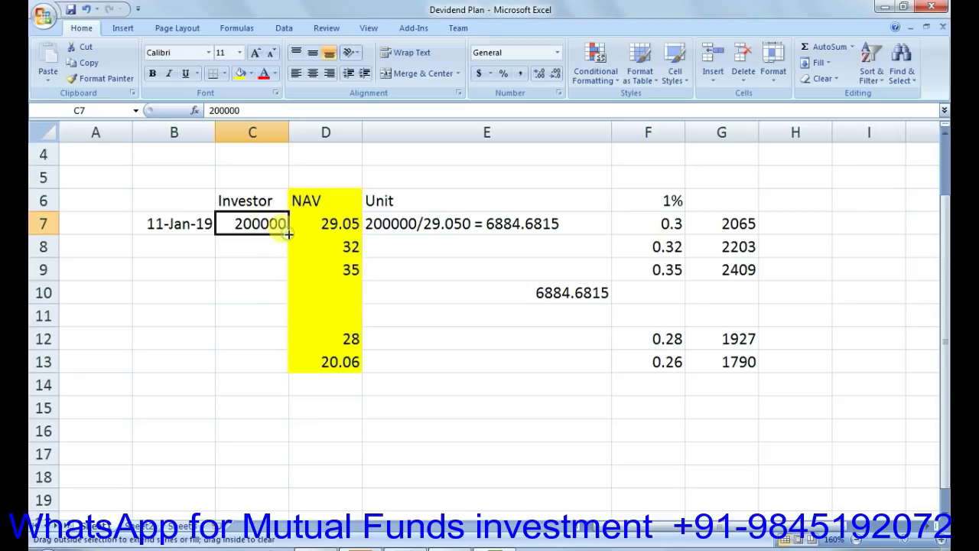
pyautogui.click(541, 292)
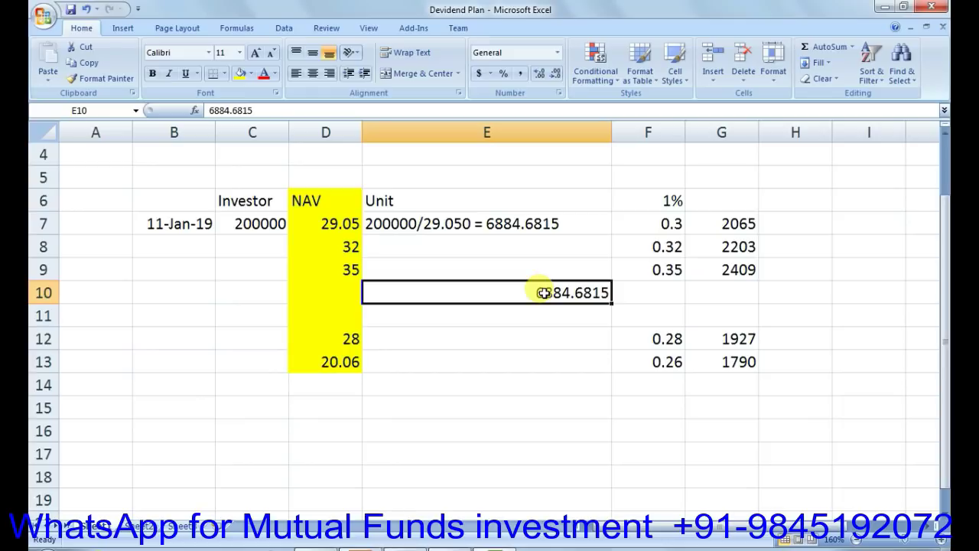
pyautogui.click(241, 223)
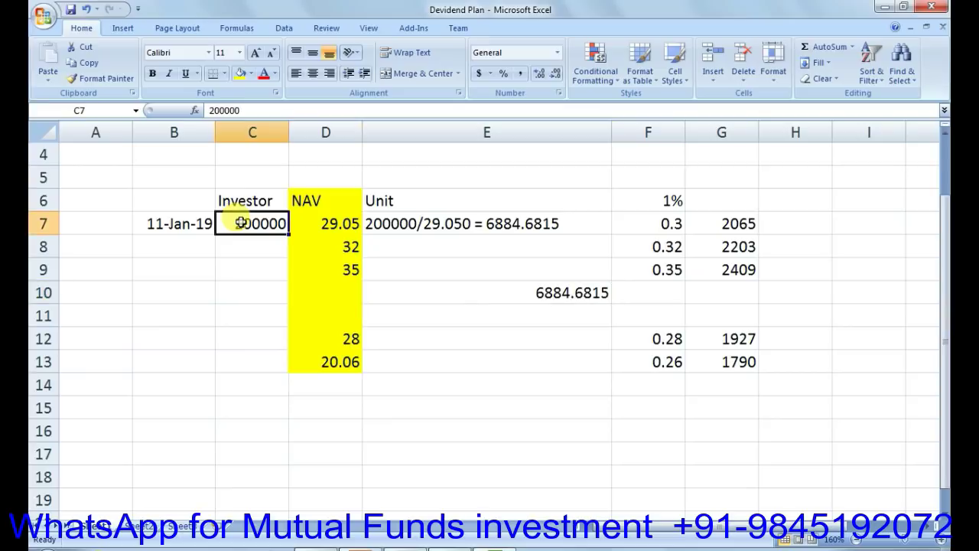
pyautogui.press('Right')
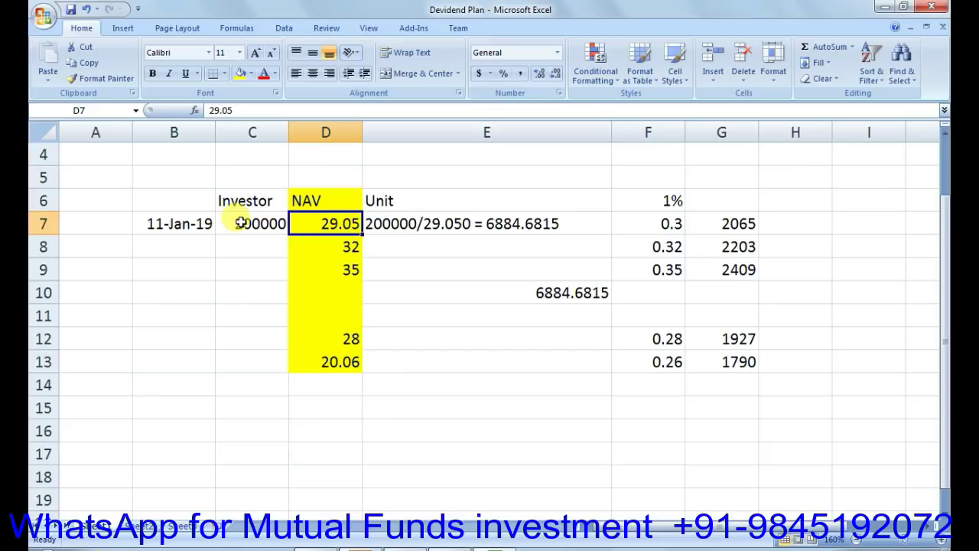
pyautogui.click(312, 248)
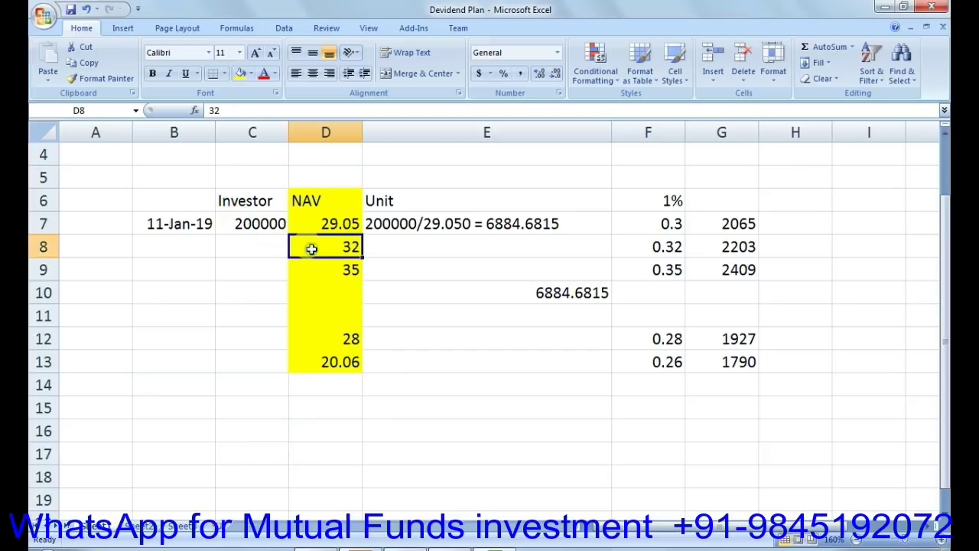
pyautogui.press('Down')
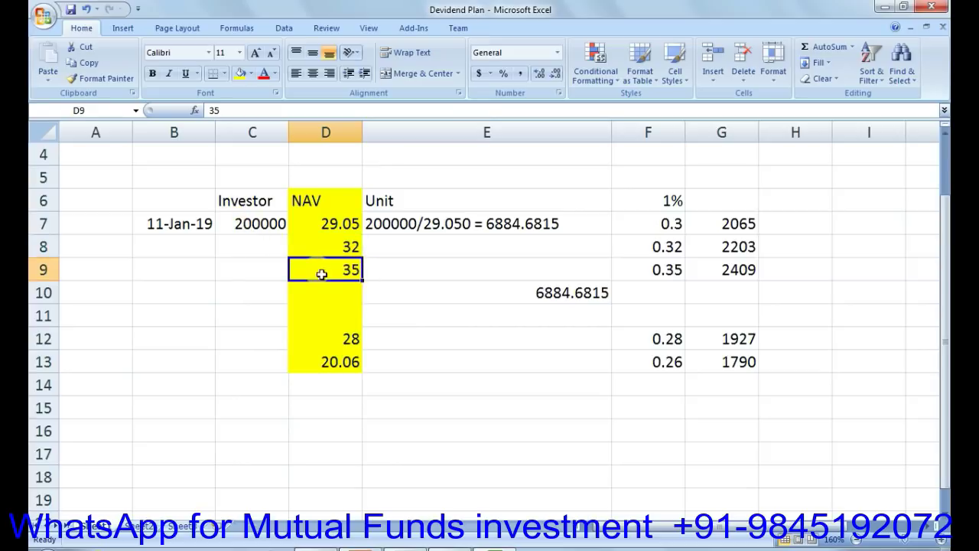
# Step: Switch to the leaflet in Acrobat Reader, check the record-date NAVs through 2018, and return to the Devidend Plan workbook
pyautogui.click(418, 546)
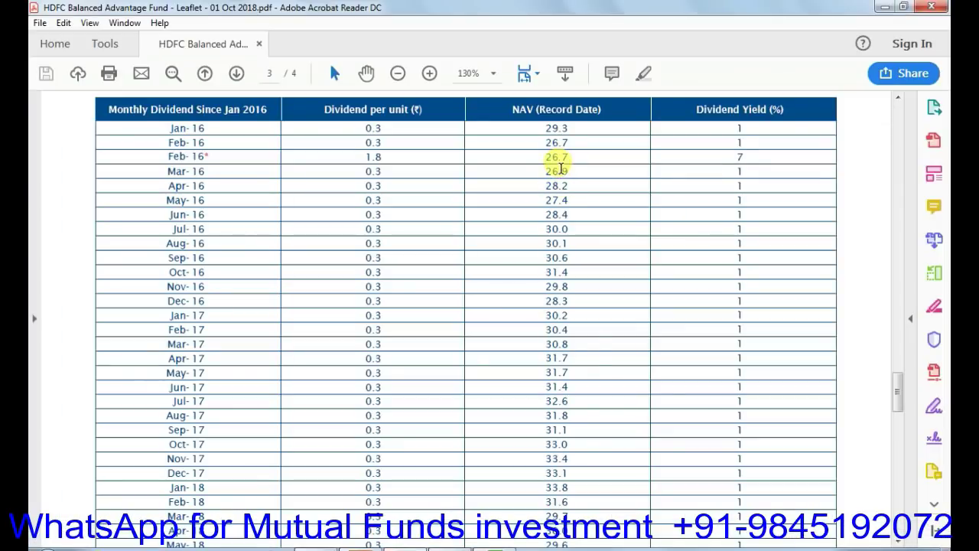
pyautogui.scroll(-2, 579, 526)
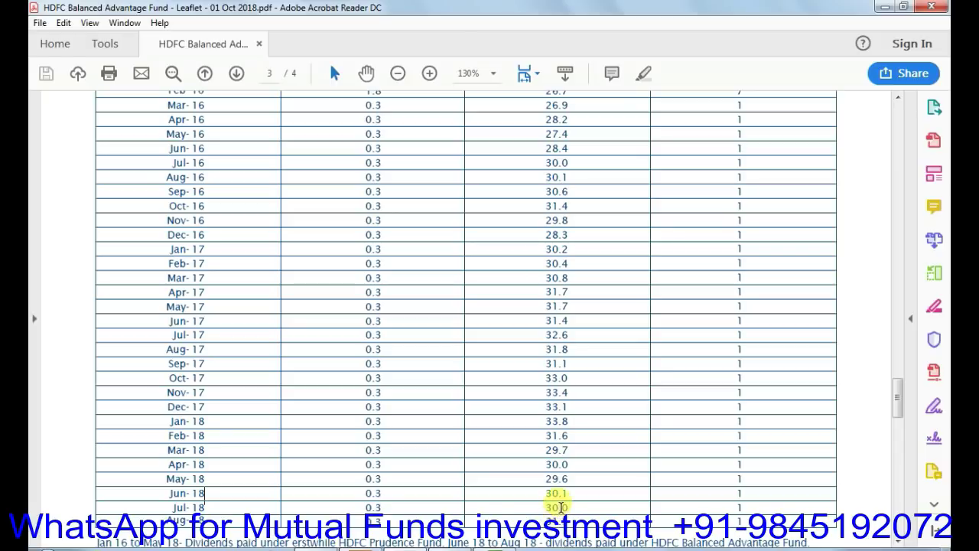
pyautogui.click(413, 547)
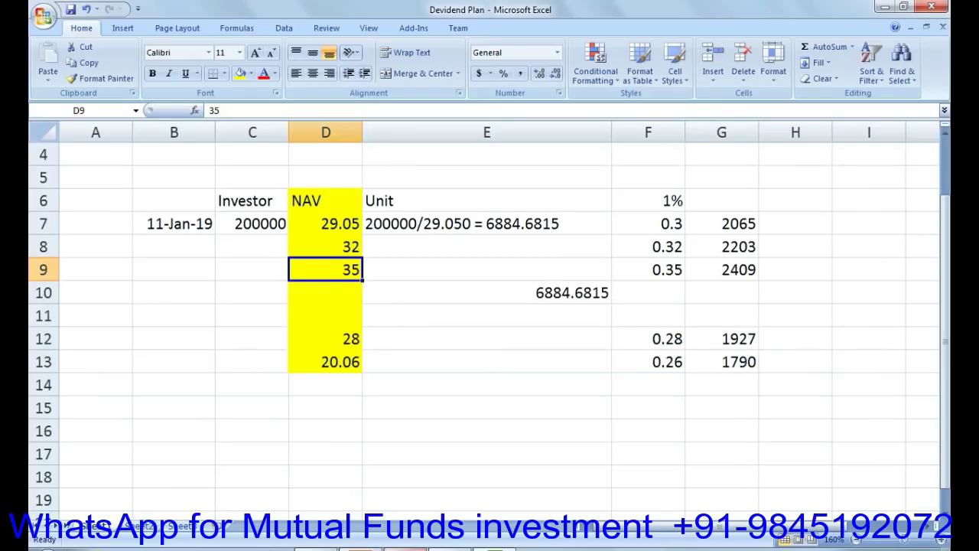
pyautogui.click(413, 547)
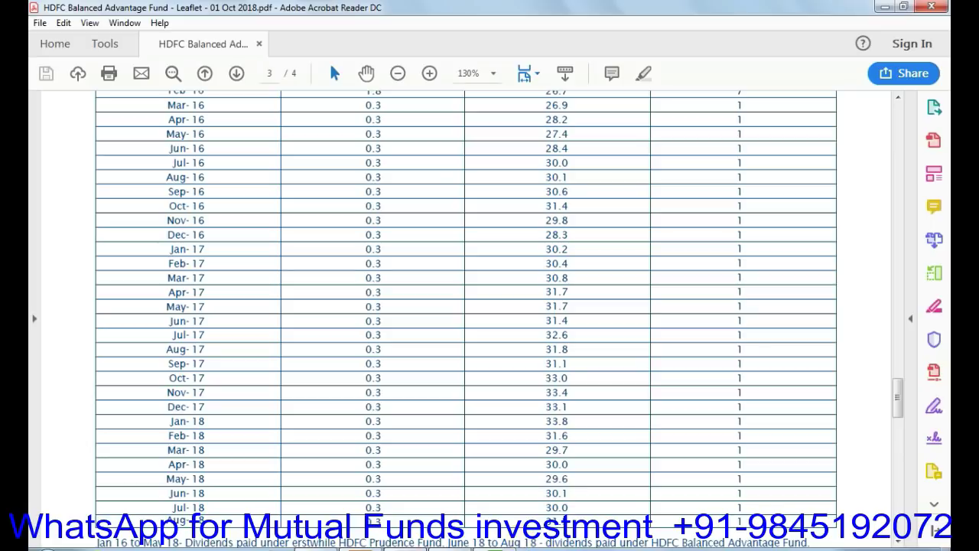
pyautogui.click(416, 547)
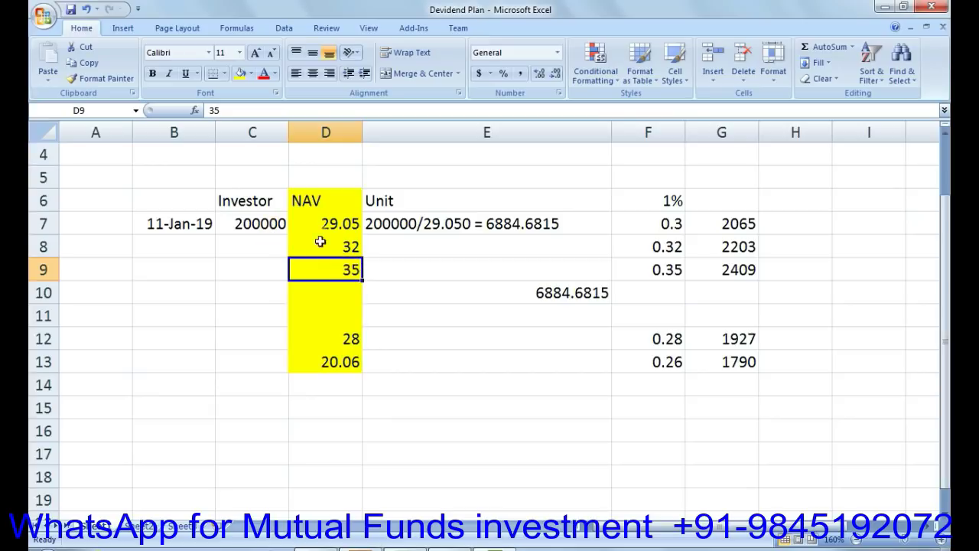
# Step: Open Calculator, clear its display, and copy the unit count 6884.6815 from cell E10 into it
pyautogui.click(447, 544)
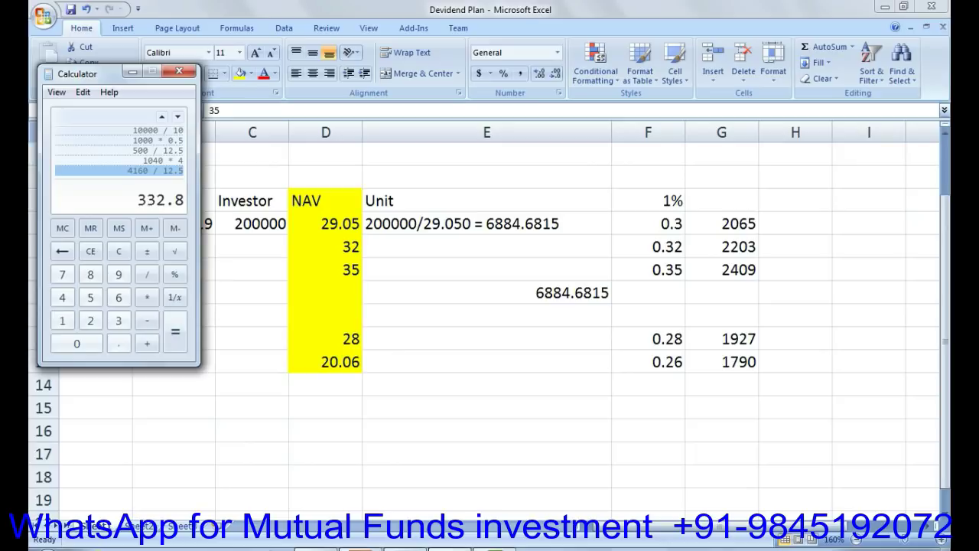
pyautogui.click(119, 251)
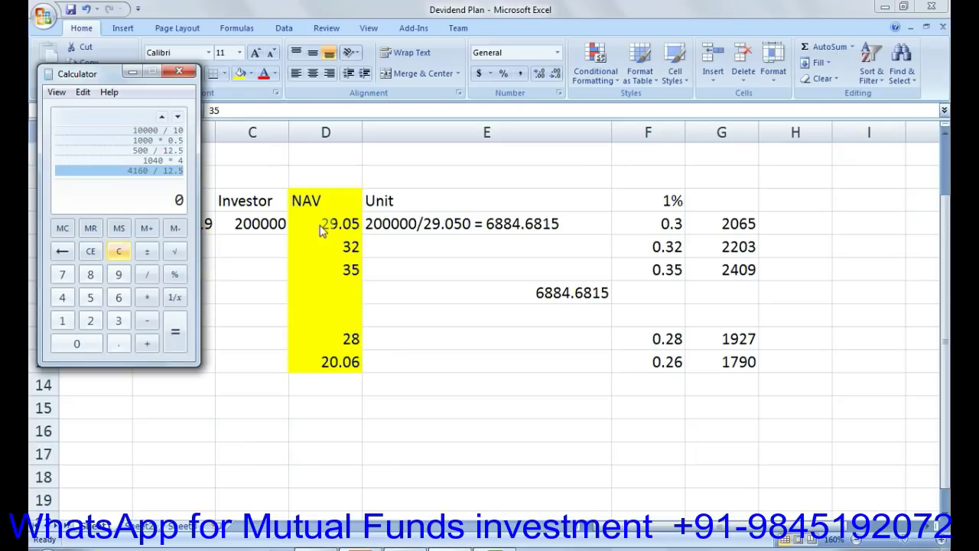
pyautogui.click(556, 297)
pyautogui.click(556, 297)
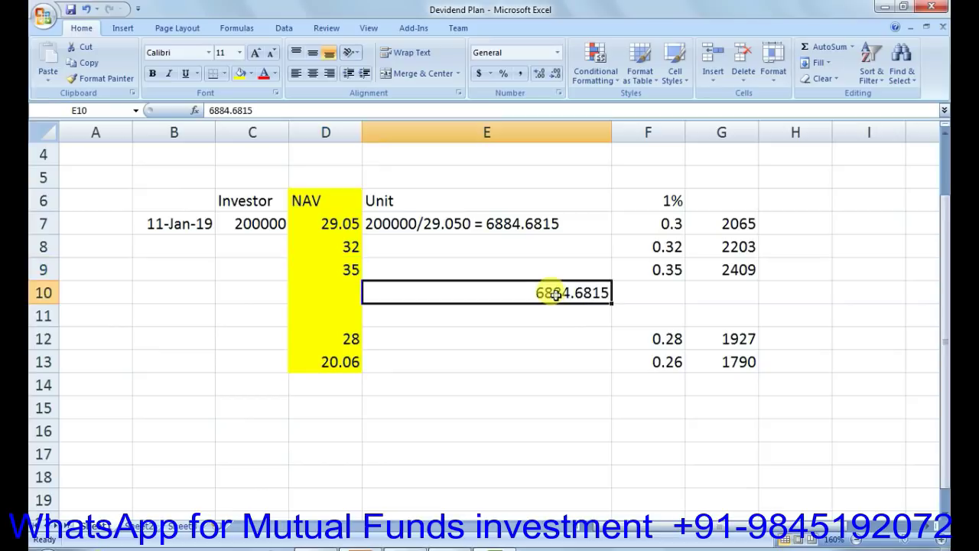
pyautogui.hotkey('ctrl', 'c')
pyautogui.hotkey('alt', 'Tab')
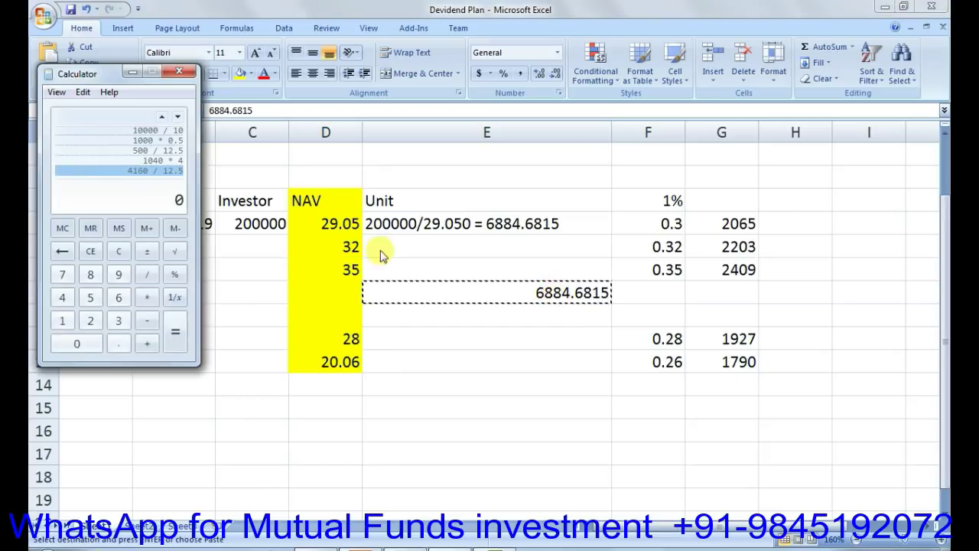
pyautogui.hotkey('ctrl', 'v')
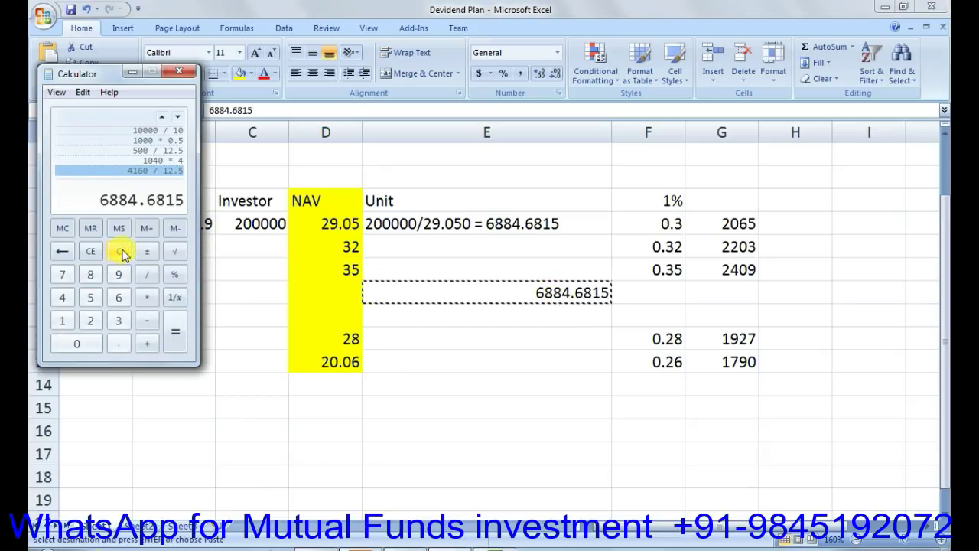
# Step: Multiply the unit count in Calculator by the NAV of 35
pyautogui.click(147, 297)
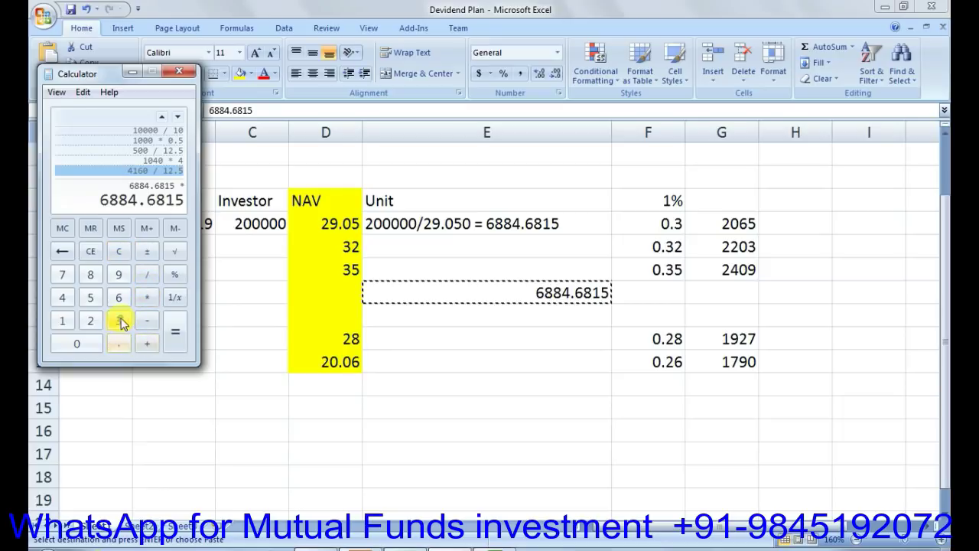
pyautogui.click(118, 320)
pyautogui.click(91, 298)
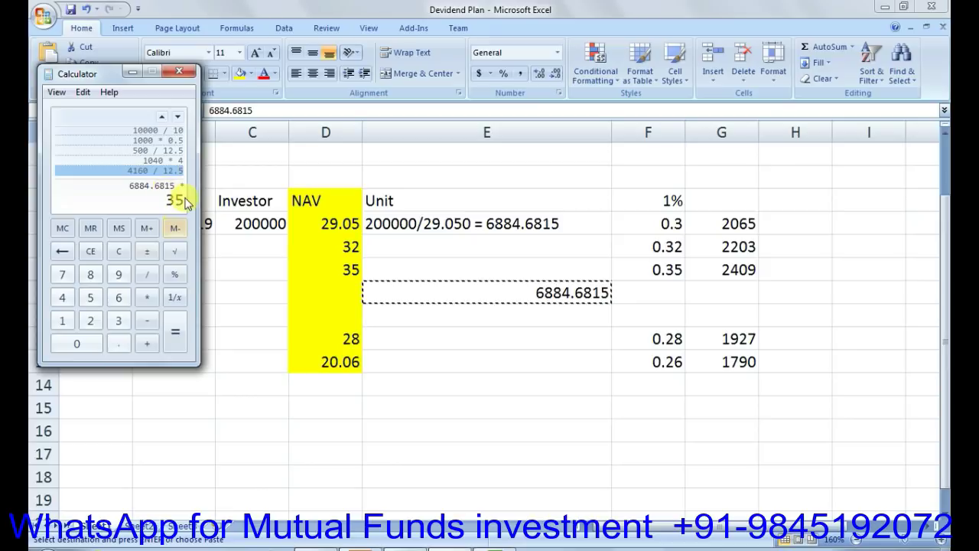
pyautogui.click(181, 335)
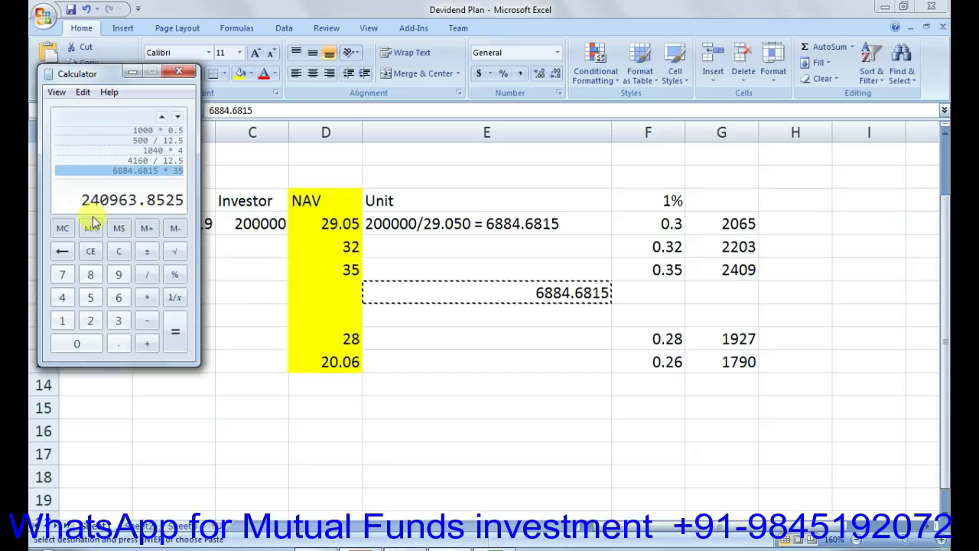
# Step: Copy the calculated investment value from Calculator into cell B16 of the worksheet
pyautogui.rightClick(108, 197)
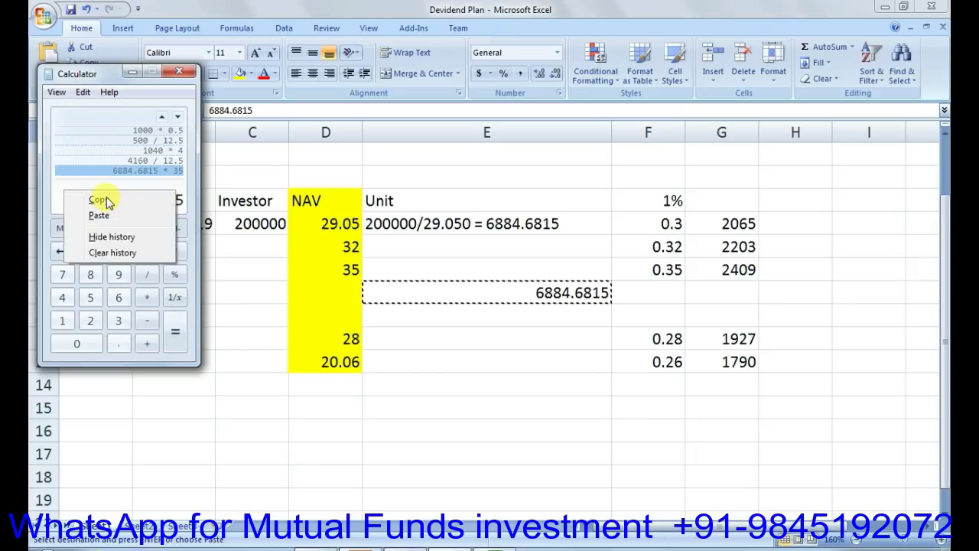
pyautogui.click(101, 197)
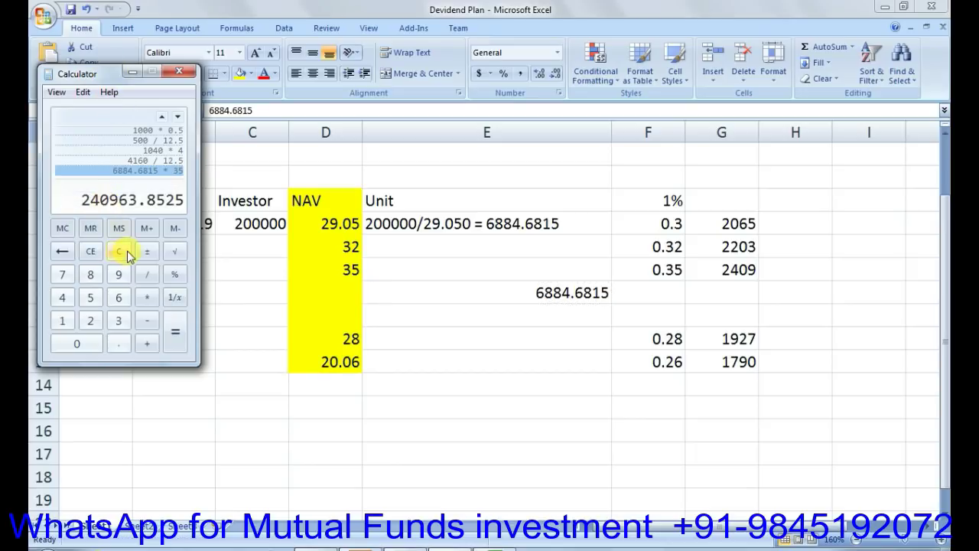
pyautogui.click(136, 435)
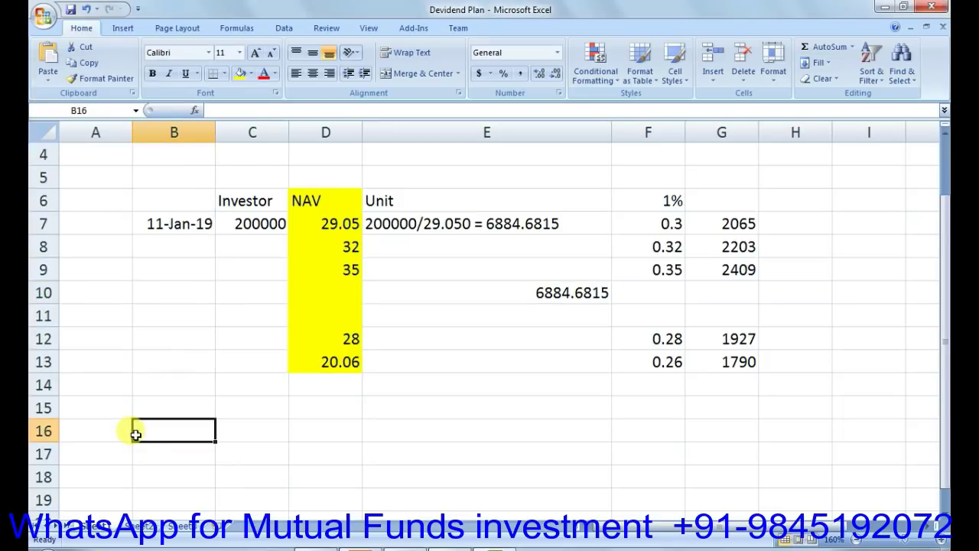
pyautogui.hotkey('ctrl', 'v')
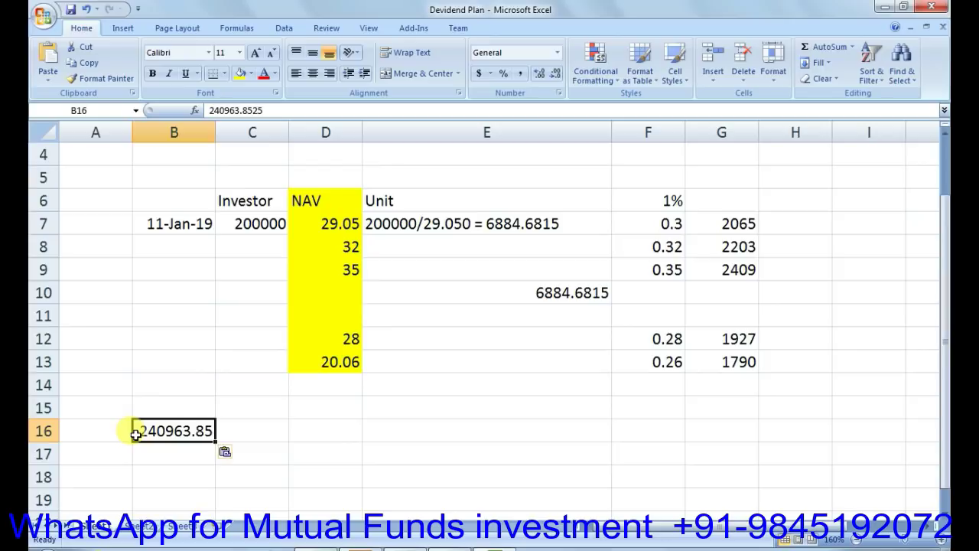
pyautogui.press('Right')
pyautogui.press('Left')
pyautogui.press('Left')
pyautogui.press('Right')
pyautogui.press('Right')
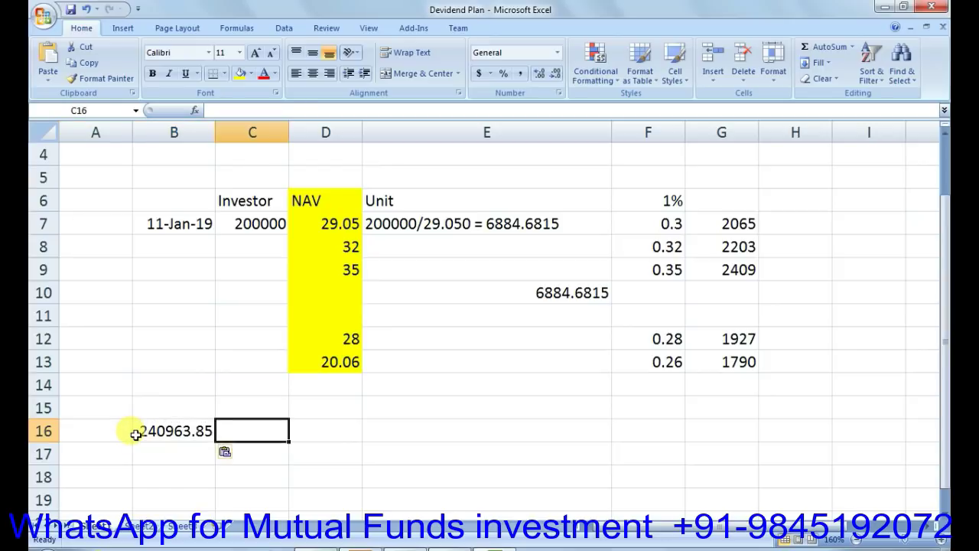
pyautogui.press('Up')
pyautogui.press('Up')
pyautogui.press('Up')
pyautogui.press('Up')
pyautogui.press('Up')
pyautogui.press('Up')
pyautogui.press('Up')
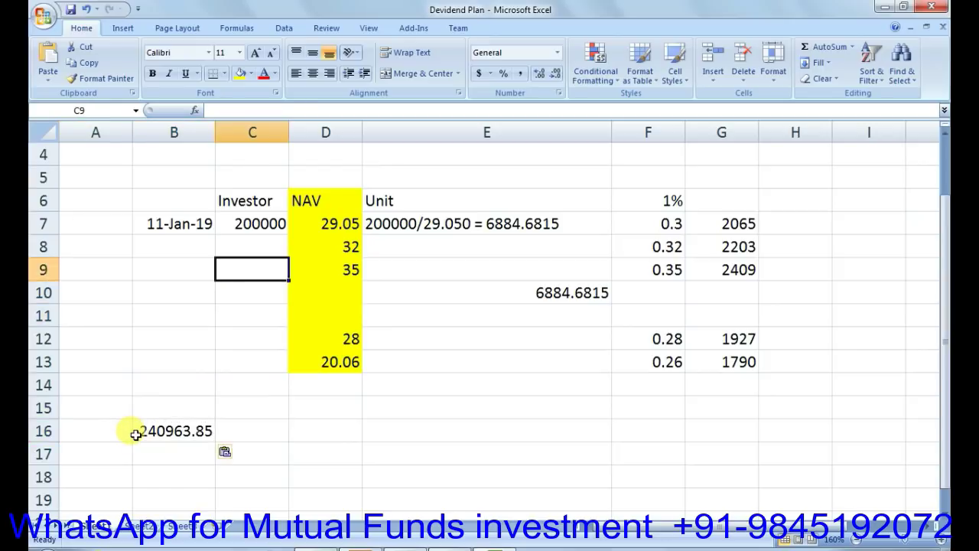
pyautogui.press('Down')
pyautogui.press('Down')
pyautogui.press('Down')
pyautogui.press('Down')
pyautogui.press('Down')
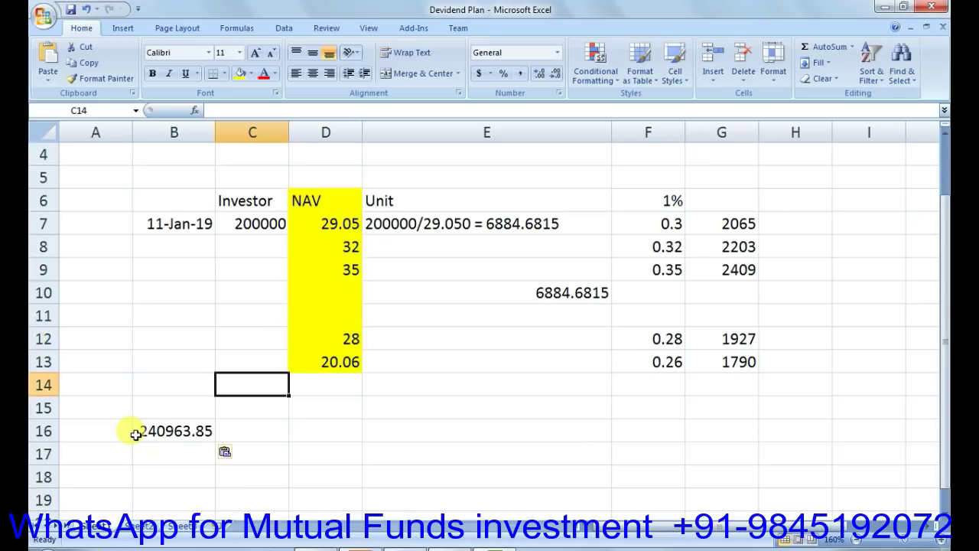
pyautogui.press('Down')
pyautogui.press('Down')
pyautogui.press('Right')
pyautogui.press('Up')
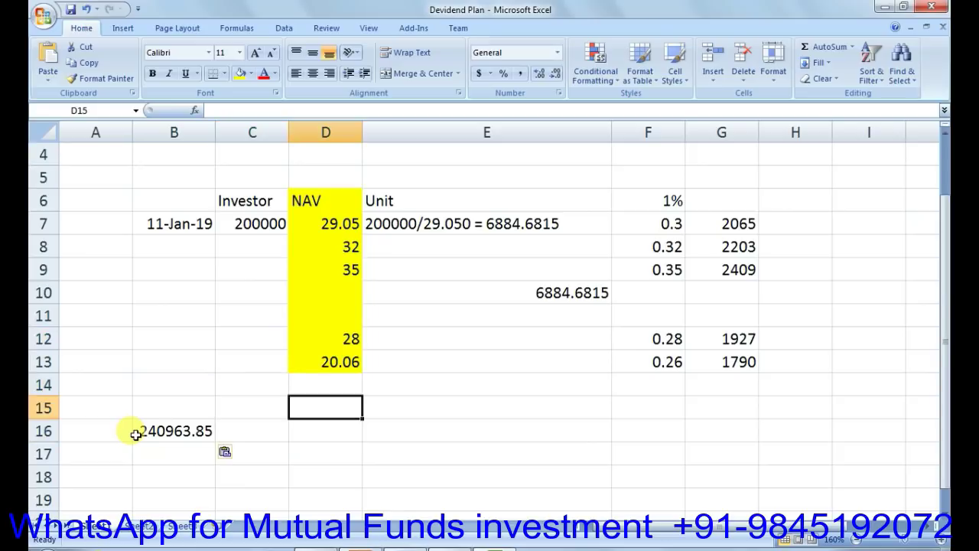
# Step: Review the invested amount in C7 and go through the rising and falling NAV entries in column D
pyautogui.press('Up')
pyautogui.press('Up')
pyautogui.press('Up')
pyautogui.press('Up')
pyautogui.press('Up')
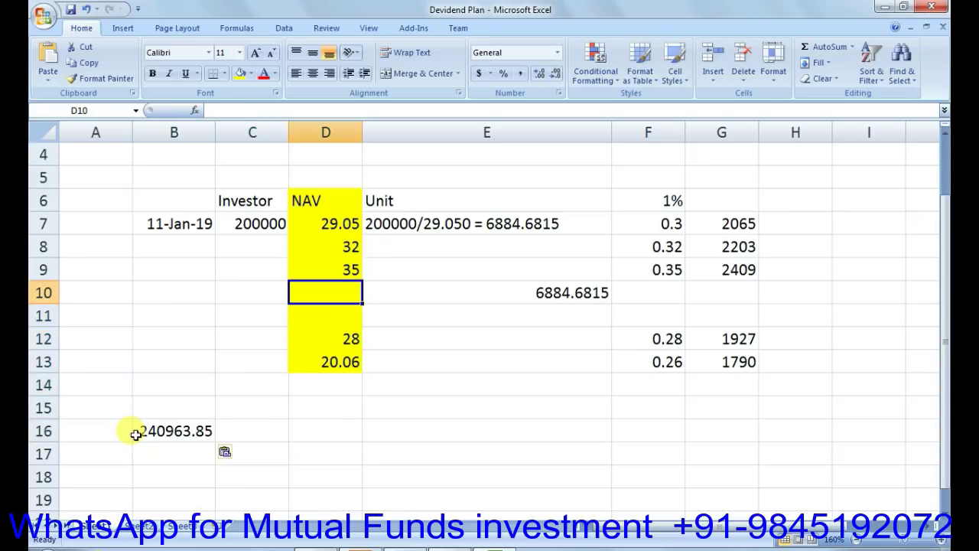
pyautogui.click(249, 226)
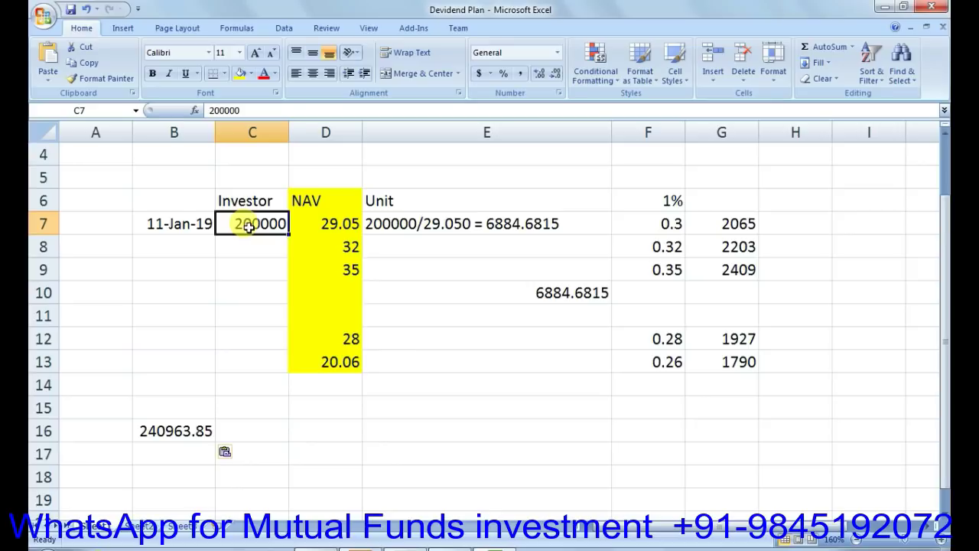
pyautogui.press('Right')
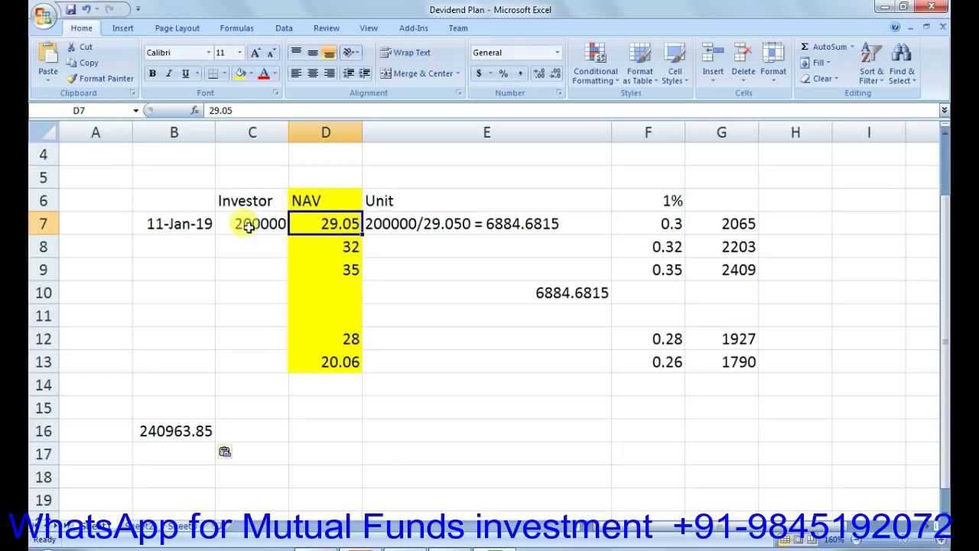
pyautogui.press('Down')
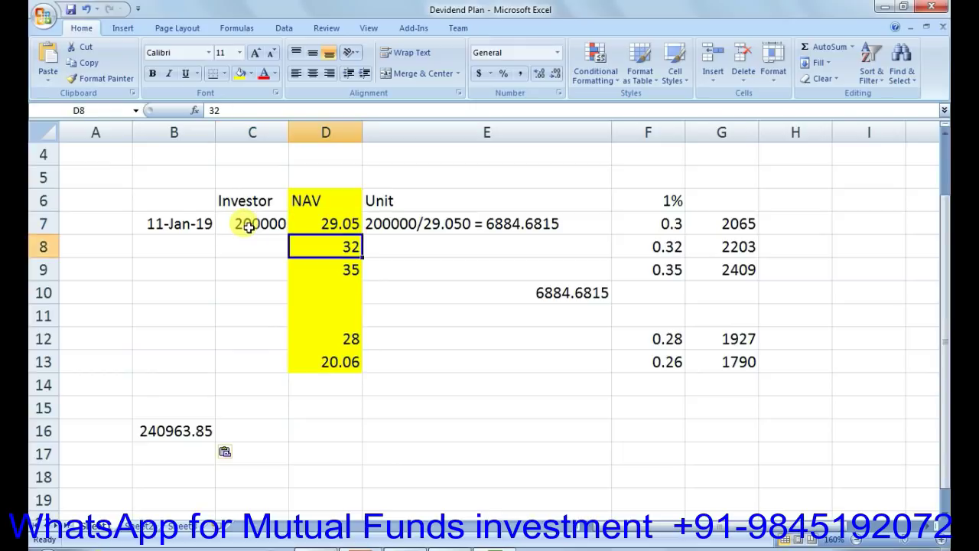
pyautogui.press('Down')
pyautogui.press('Down')
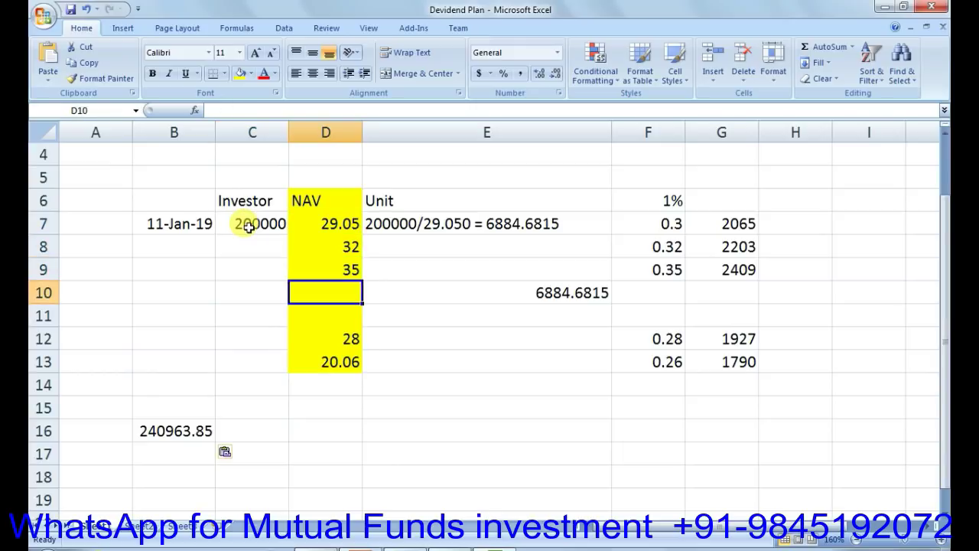
pyautogui.press('Down')
pyautogui.press('Up')
pyautogui.press('Up')
pyautogui.press('Up')
pyautogui.press('Up')
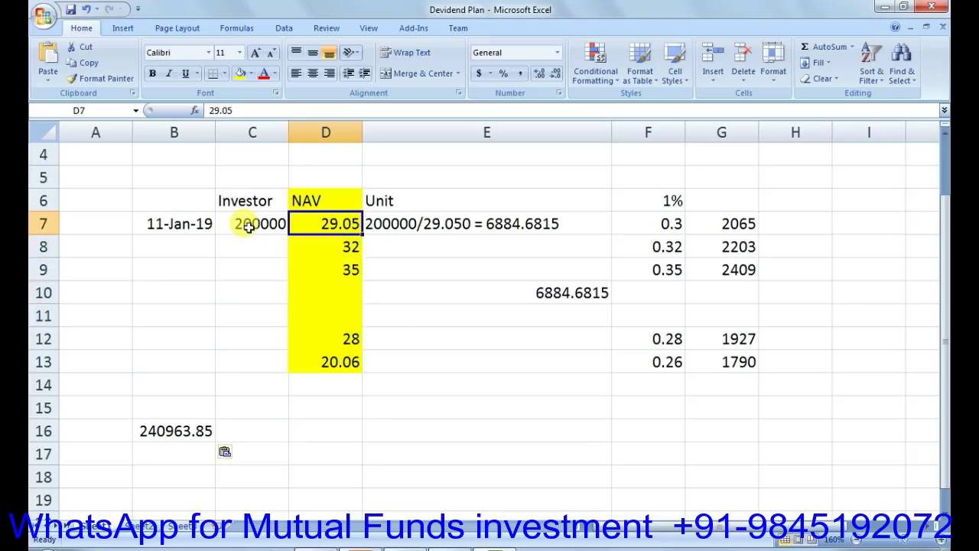
pyautogui.press('Down')
pyautogui.press('Down')
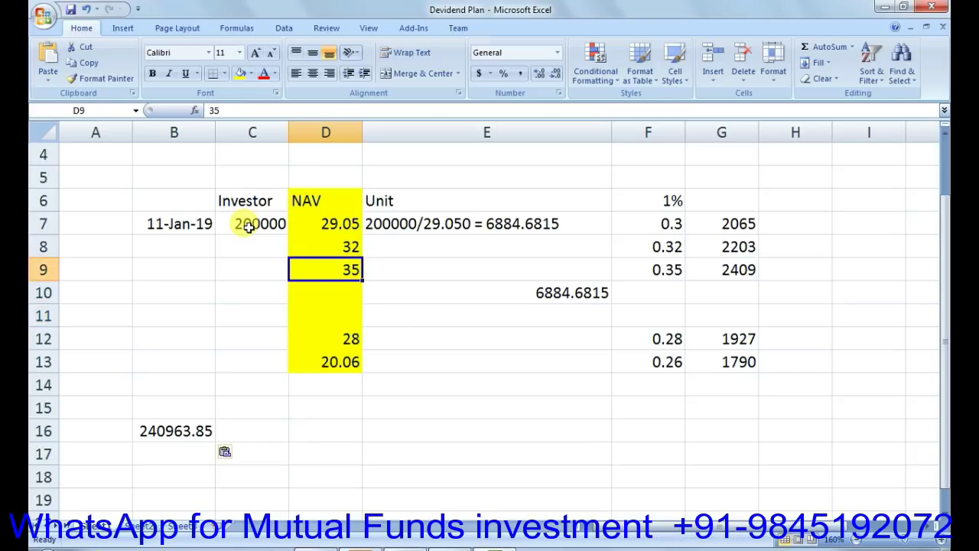
pyautogui.press('Down')
pyautogui.press('Down')
pyautogui.press('Down')
pyautogui.hotkey('shift', 'Down')
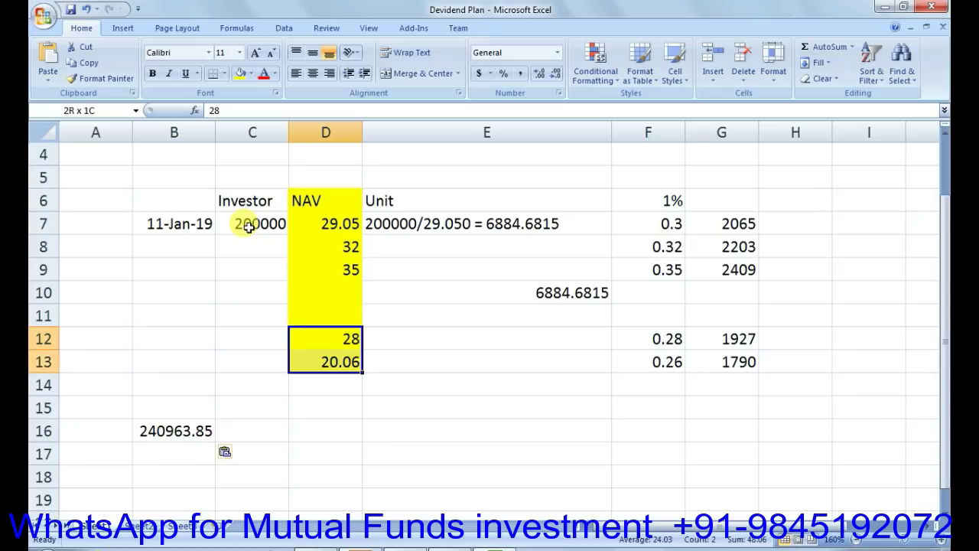
pyautogui.hotkey('shift', 'Down')
pyautogui.press('Up')
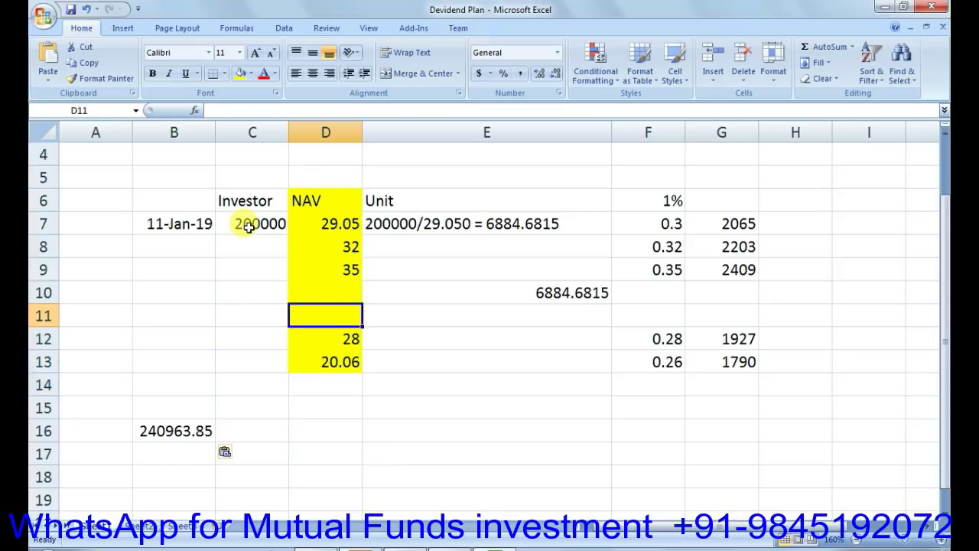
# Step: Examine the NAV, 1% dividend per unit and payout amount in rows 12 and 13
pyautogui.click(350, 337)
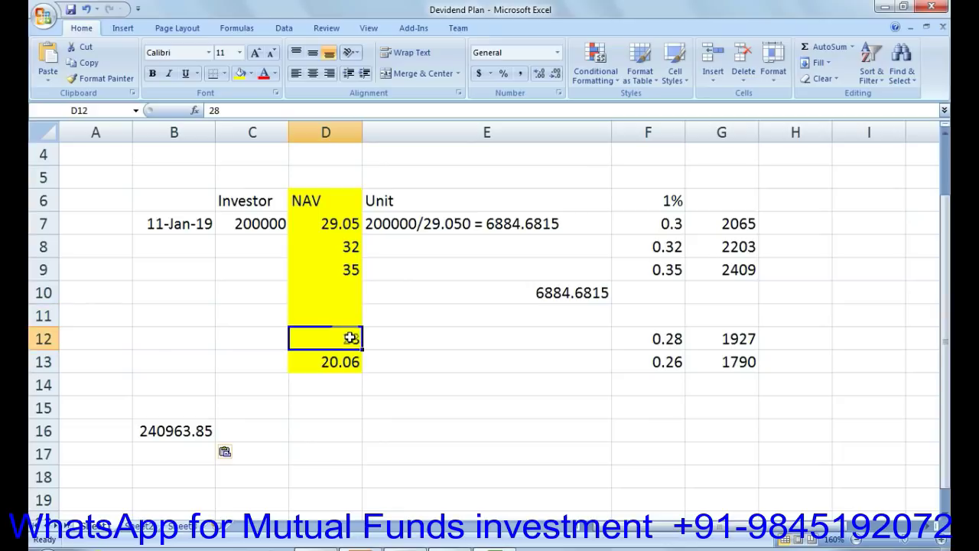
pyautogui.press('Right')
pyautogui.press('Right')
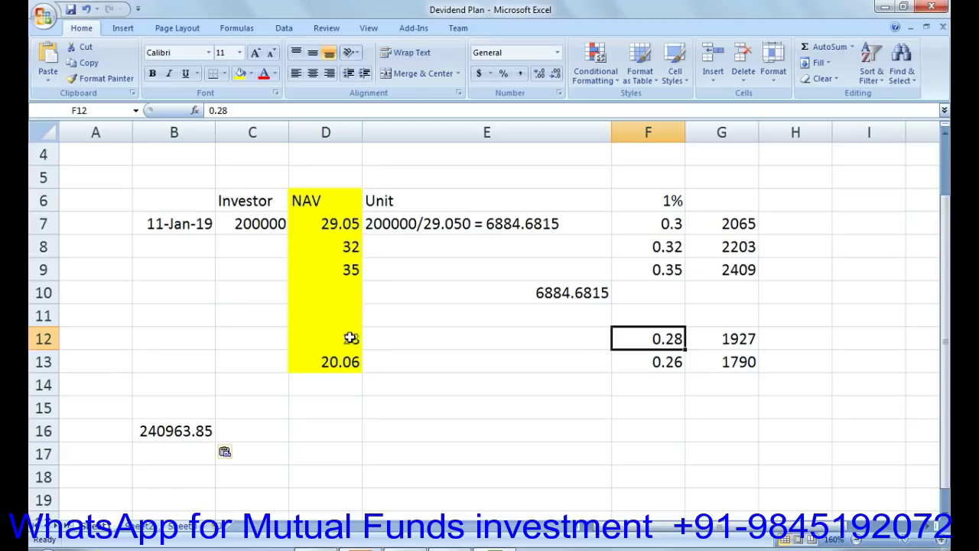
pyautogui.press('Right')
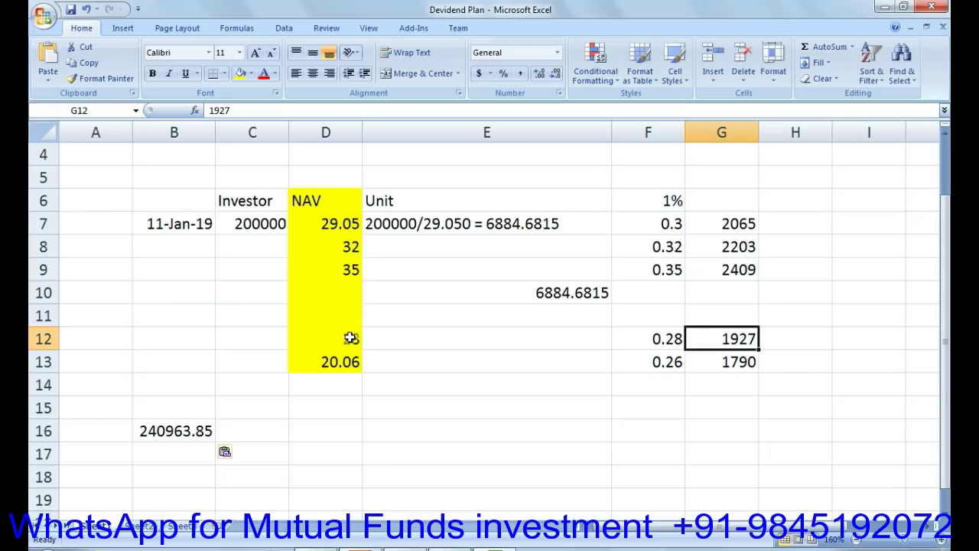
pyautogui.press('Down')
pyautogui.click(329, 365)
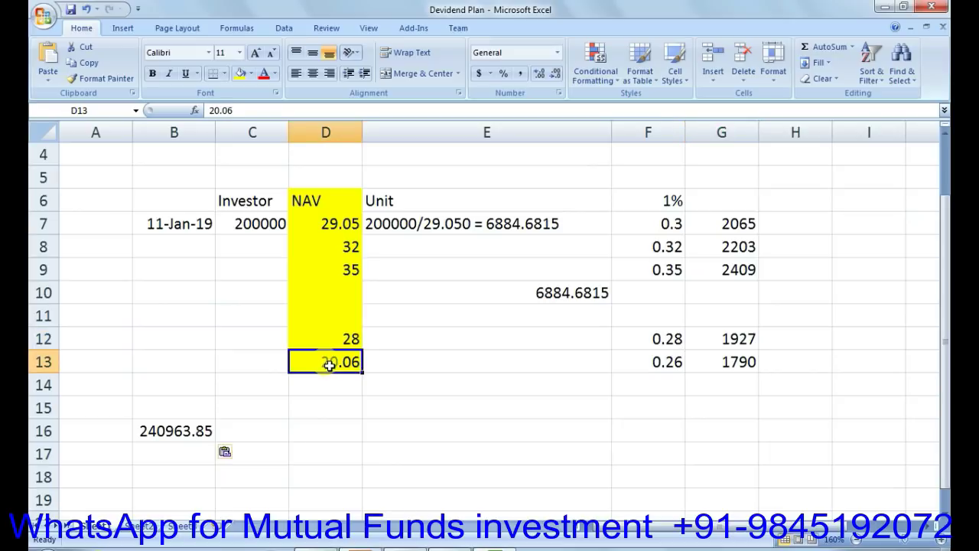
pyautogui.press('Right')
pyautogui.press('Right')
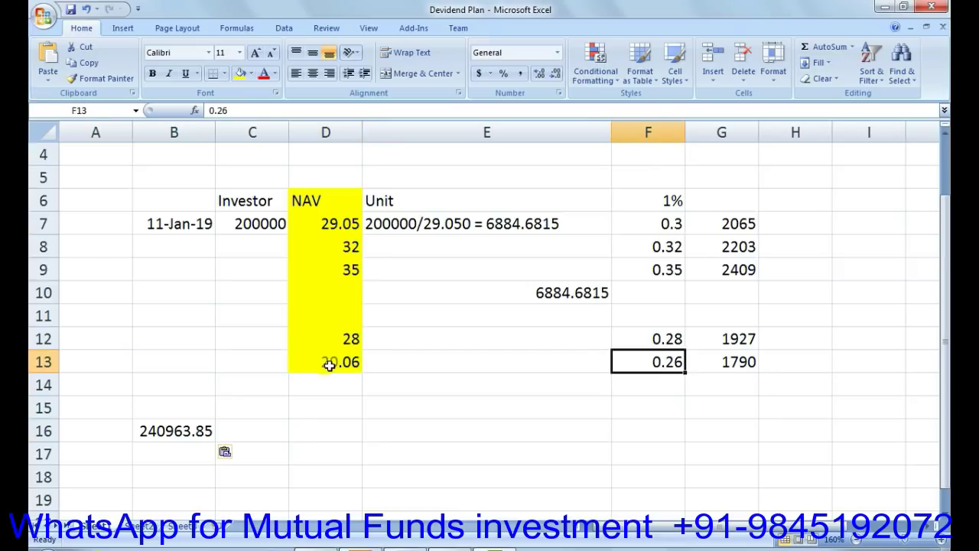
pyautogui.press('Right')
pyautogui.press('Left')
pyautogui.press('Right')
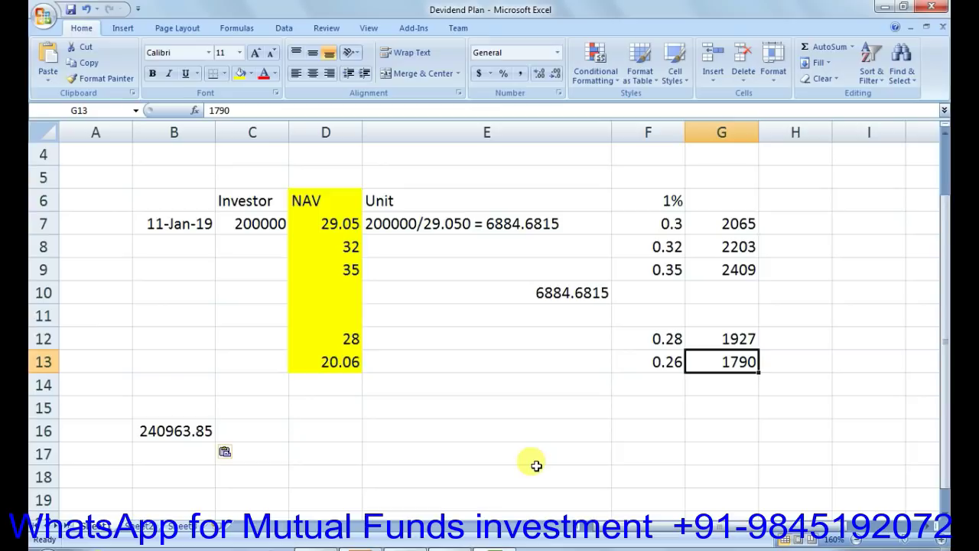
# Step: Correct the NAV in cell D13 to 26.06
pyautogui.click(336, 361)
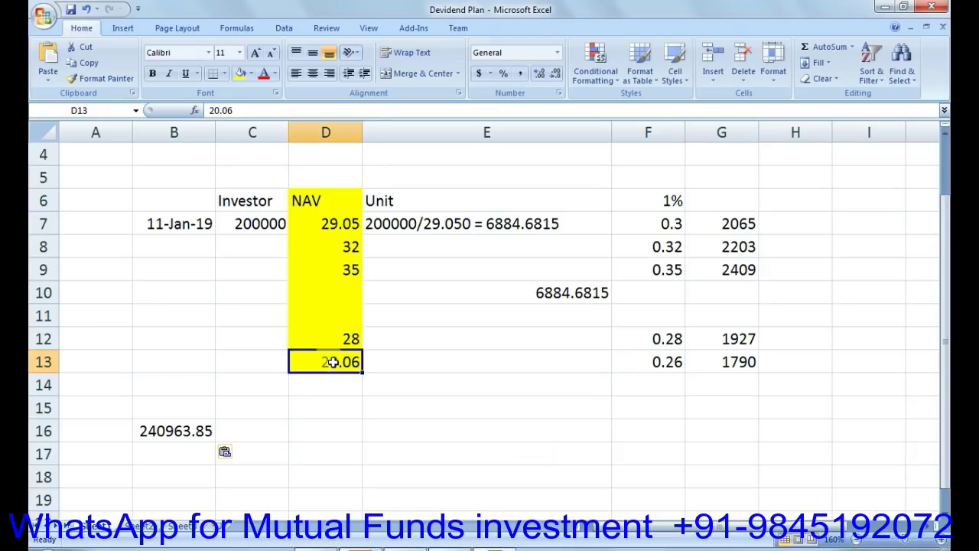
pyautogui.doubleClick(325, 362)
pyautogui.press('Delete')
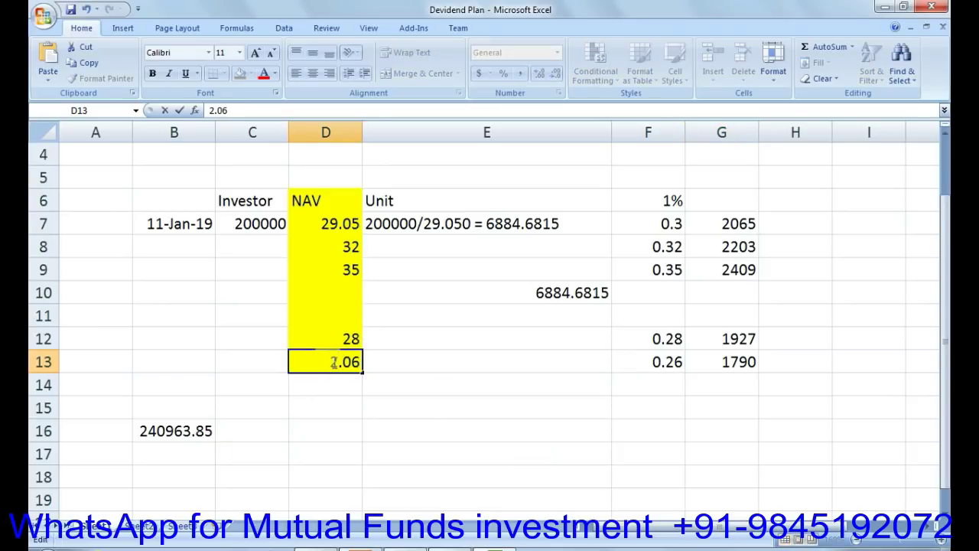
pyautogui.write('5')
pyautogui.press('Delete')
pyautogui.write('5')
pyautogui.press('Tab')
pyautogui.press('Tab')
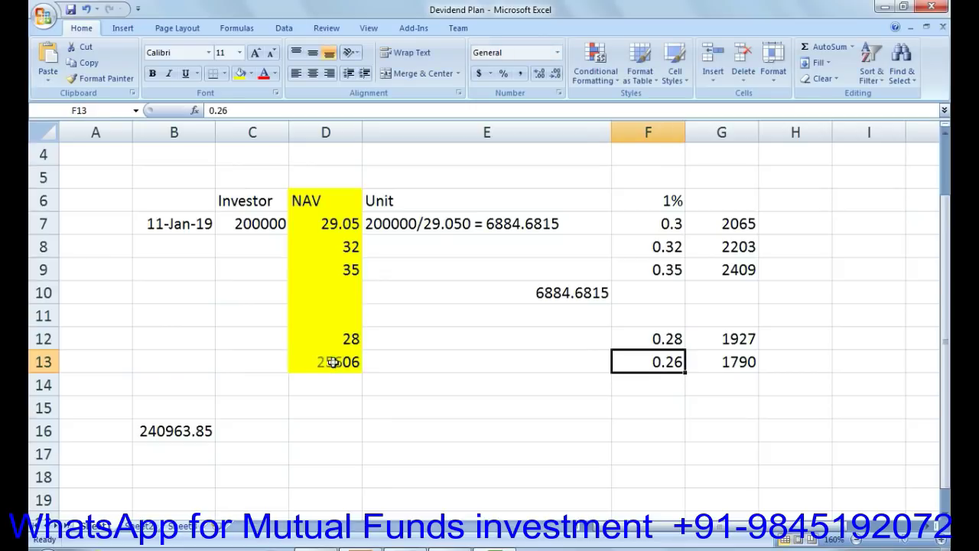
pyautogui.doubleClick(333, 361)
pyautogui.press('Delete')
pyautogui.press('Right')
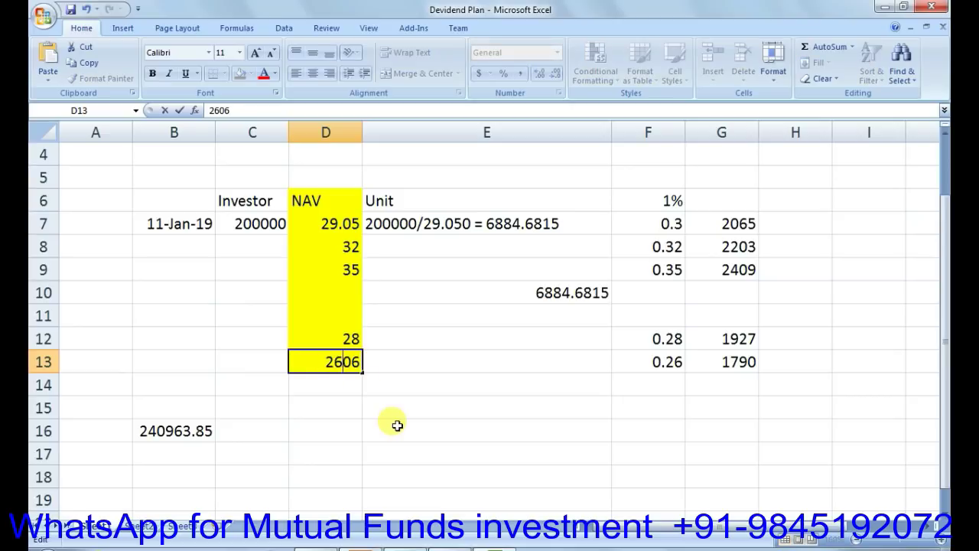
pyautogui.write('.')
pyautogui.press('Return')
pyautogui.press('Up')
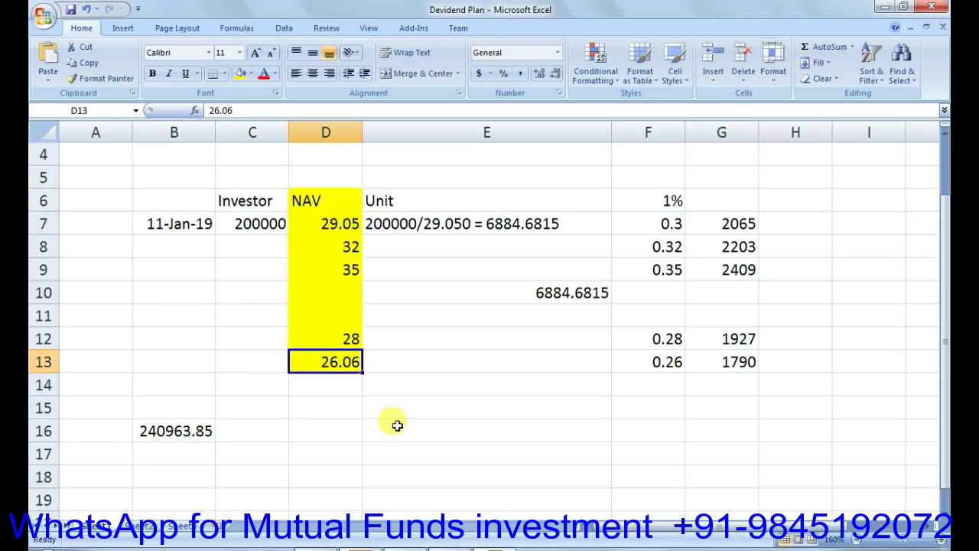
# Step: Check row 13's dividend per unit against the unit count in E10 and the payout in G13
pyautogui.press('Right')
pyautogui.press('Right')
pyautogui.press('Right')
pyautogui.press('Left')
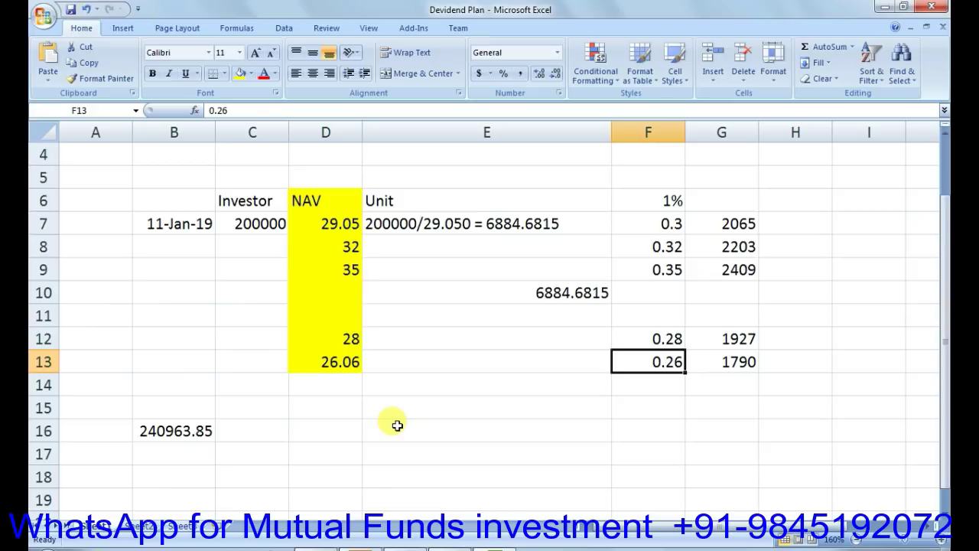
pyautogui.click(558, 293)
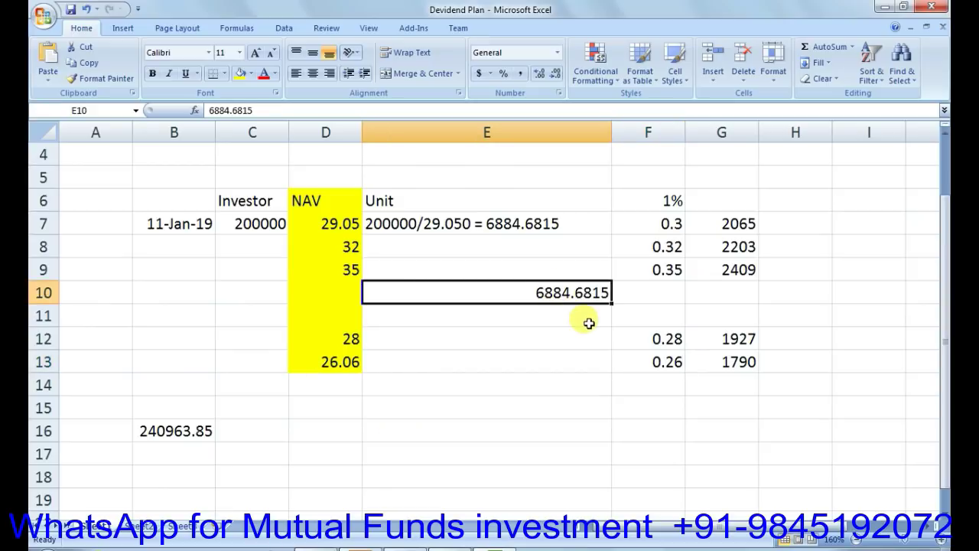
pyautogui.click(732, 361)
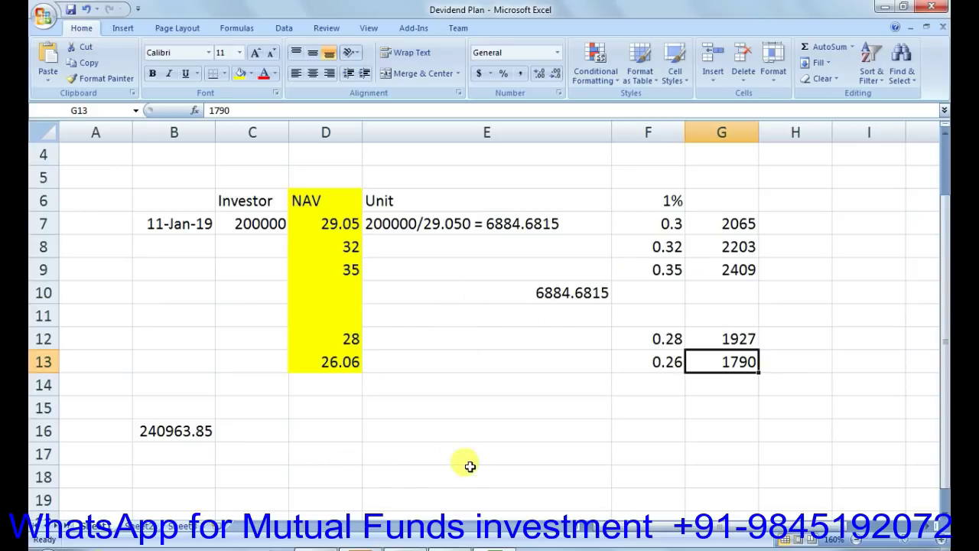
# Step: Switch to the leaflet in Acrobat Reader, examine the dividend history and page 4 performance tables, and return to the Devidend Plan workbook
pyautogui.click(413, 548)
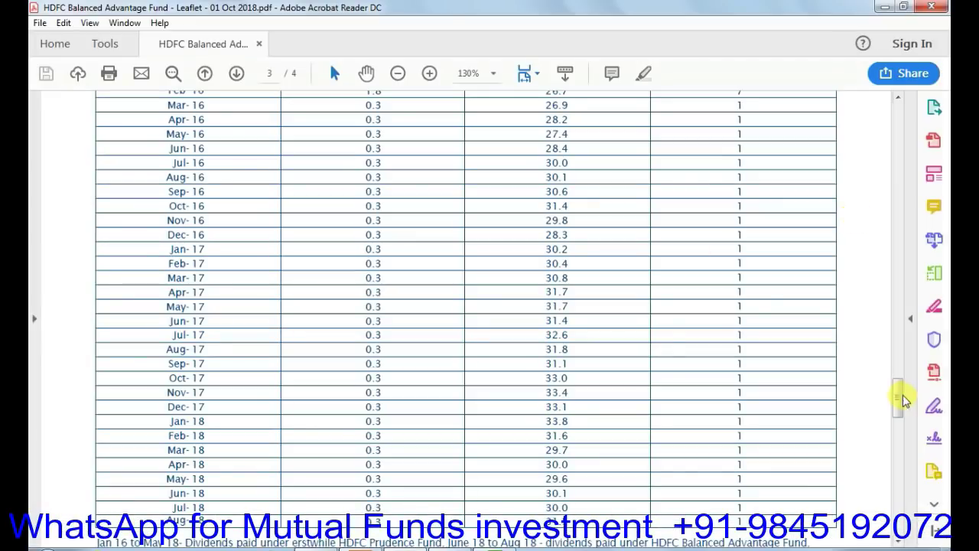
pyautogui.moveTo(897, 394); pyautogui.dragTo(909, 486)
pyautogui.moveTo(906, 459)
pyautogui.mouseDown()
pyautogui.moveTo(902, 430)
pyautogui.moveTo(907, 477)
pyautogui.moveTo(907, 462)
pyautogui.mouseUp()
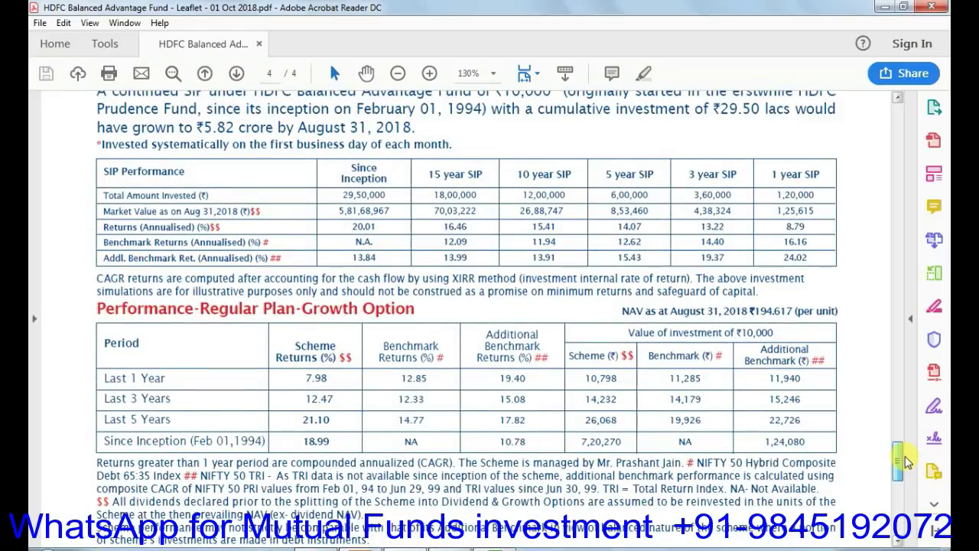
pyautogui.moveTo(905, 455); pyautogui.dragTo(900, 404)
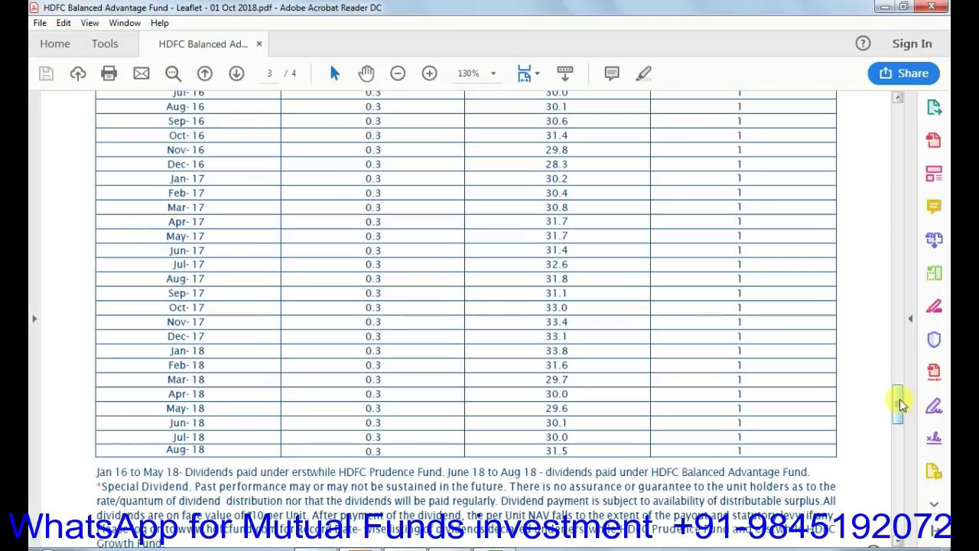
pyautogui.moveTo(899, 399); pyautogui.dragTo(899, 407)
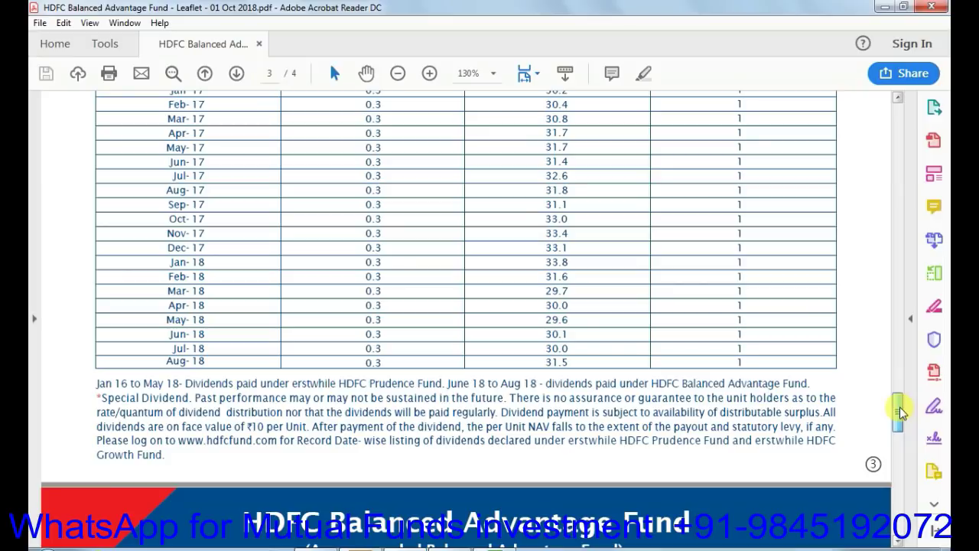
pyautogui.moveTo(899, 406); pyautogui.dragTo(901, 501)
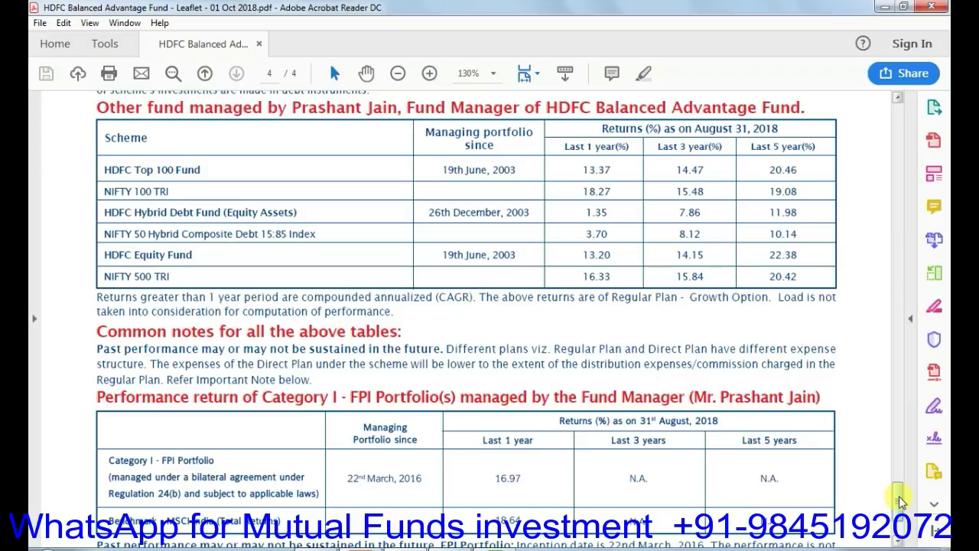
pyautogui.click(892, 6)
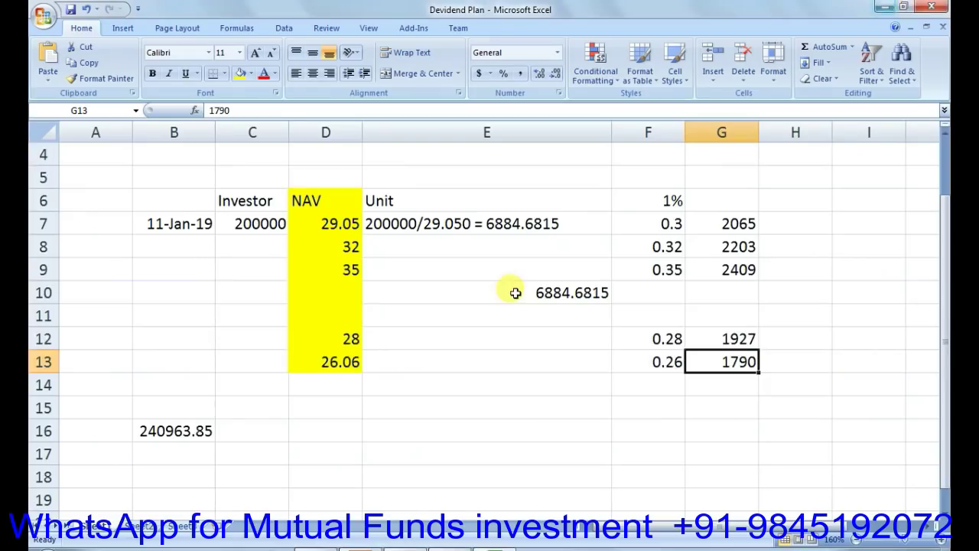
# Step: Enter the holding-period note "3,4,...yrs" in cell F18
pyautogui.click(486, 405)
pyautogui.click(430, 492)
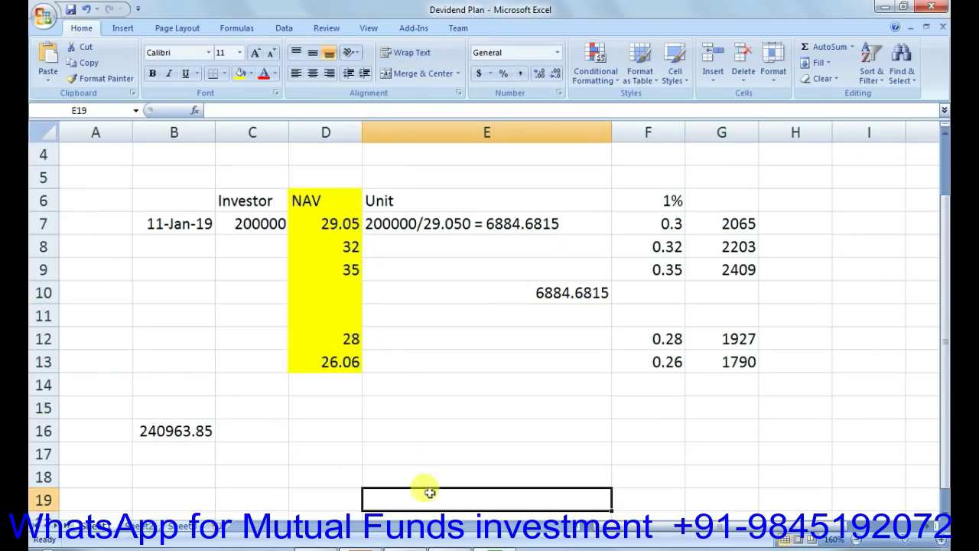
pyautogui.press('Up')
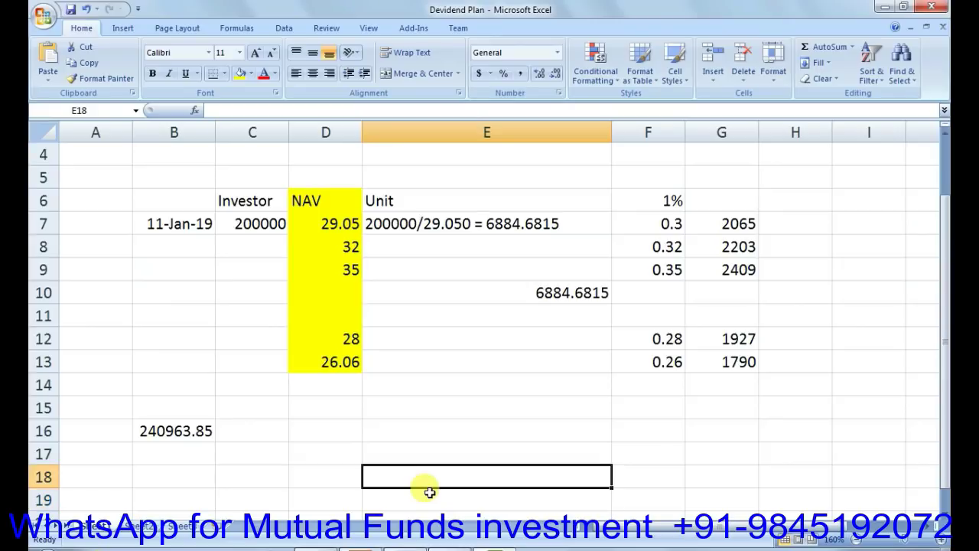
pyautogui.press('Right')
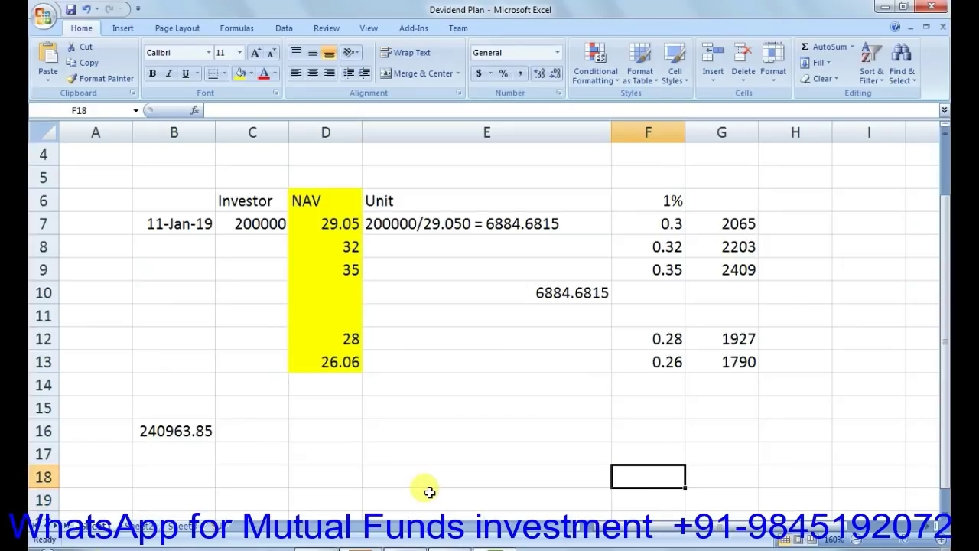
pyautogui.write('3')
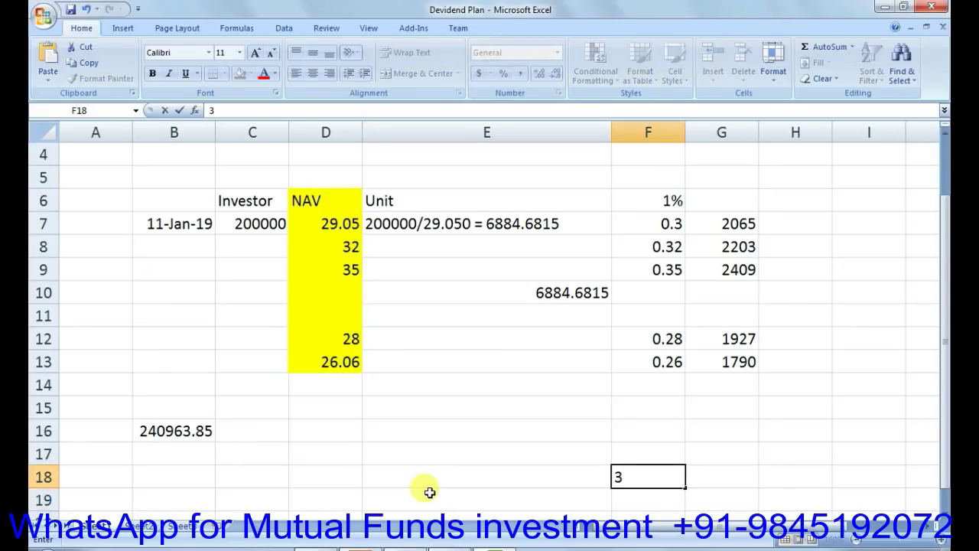
pyautogui.write(',4,...y')
pyautogui.write('rs')
pyautogui.press('Tab')
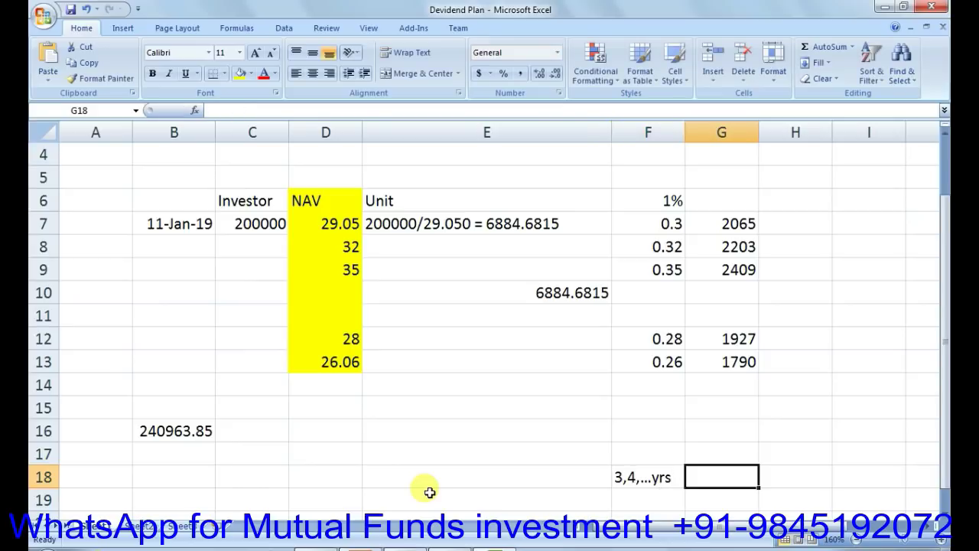
pyautogui.press('Left')
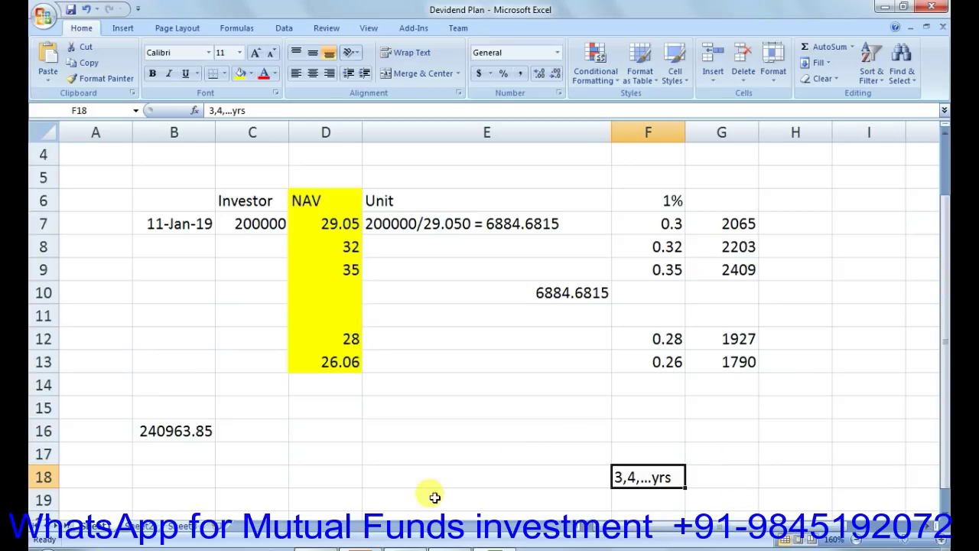
# Step: Review the rising NAV in D9 against the falling NAV in D13
pyautogui.click(259, 261)
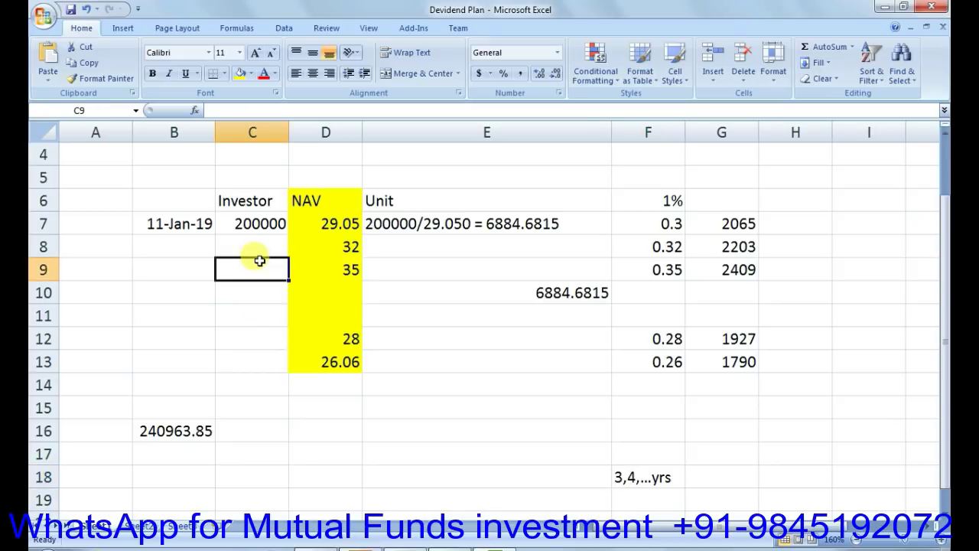
pyautogui.press('Right')
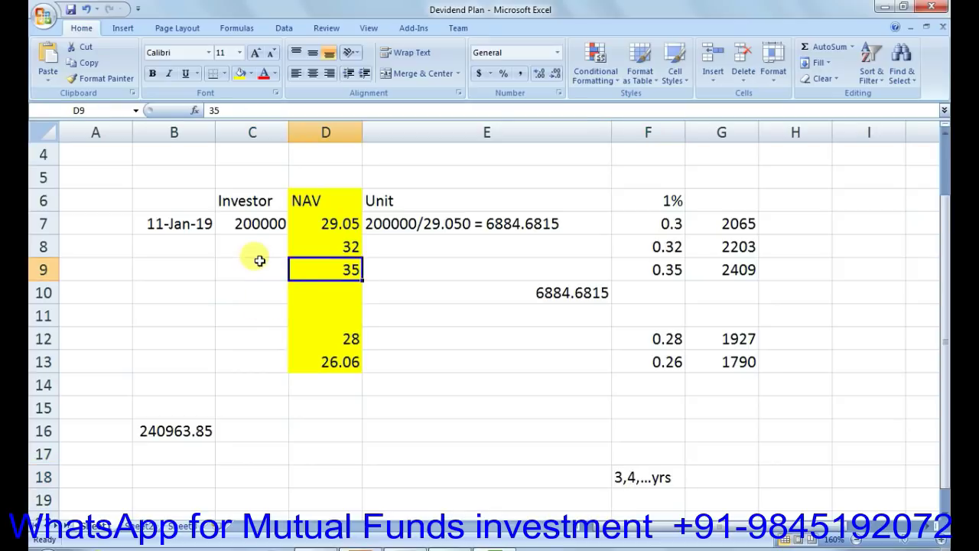
pyautogui.press('Down')
pyautogui.press('Right')
pyautogui.press('Right')
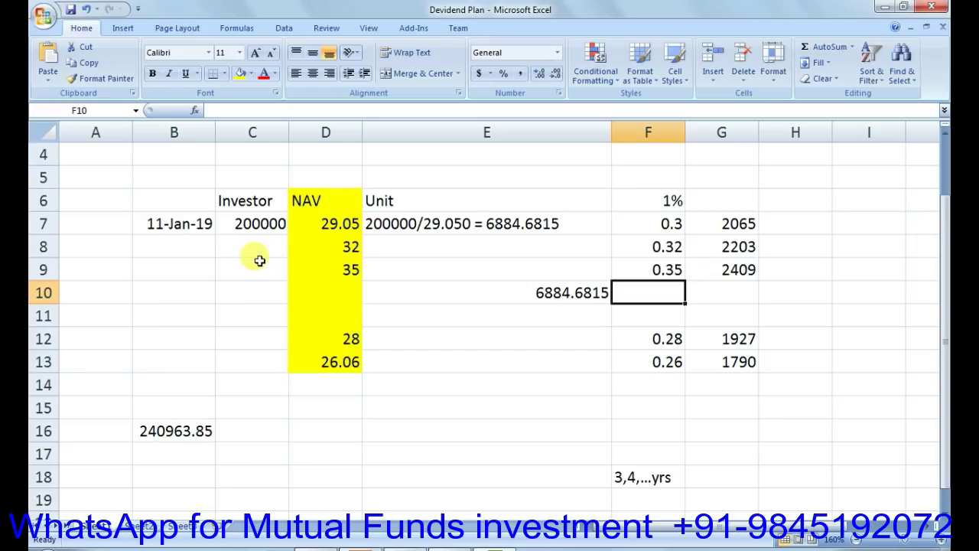
pyautogui.click(345, 426)
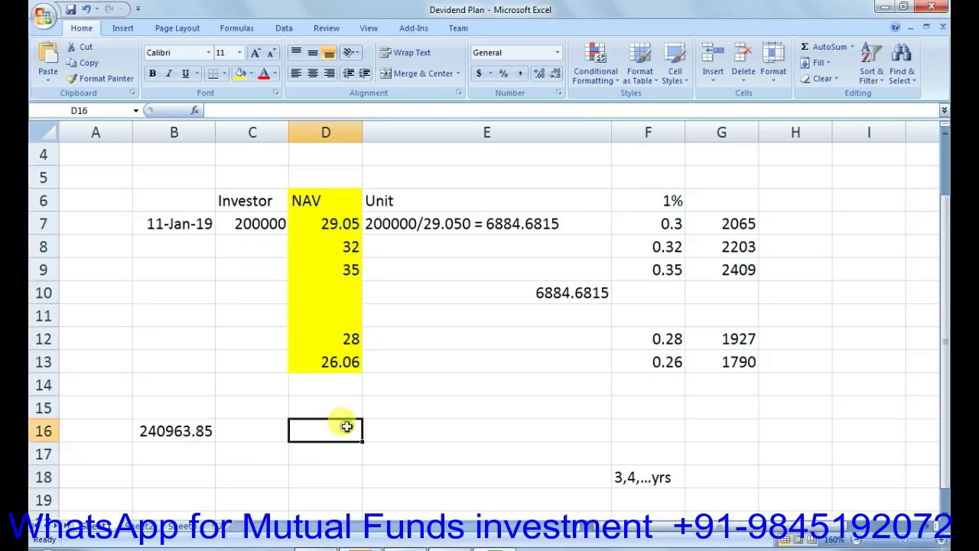
pyautogui.click(344, 371)
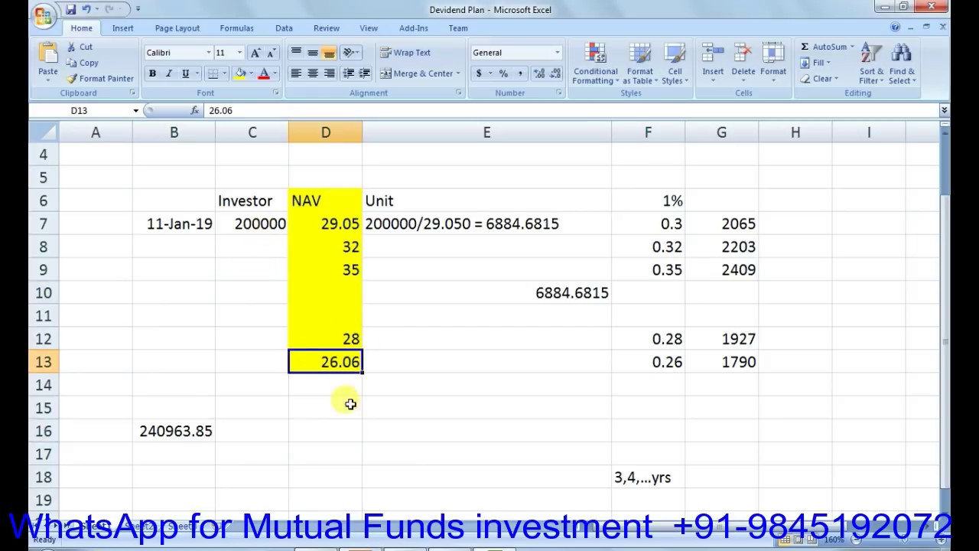
# Step: Copy the unit count from cell E10 into Calculator and multiply it by 26
pyautogui.hotkey('alt', 'Tab')
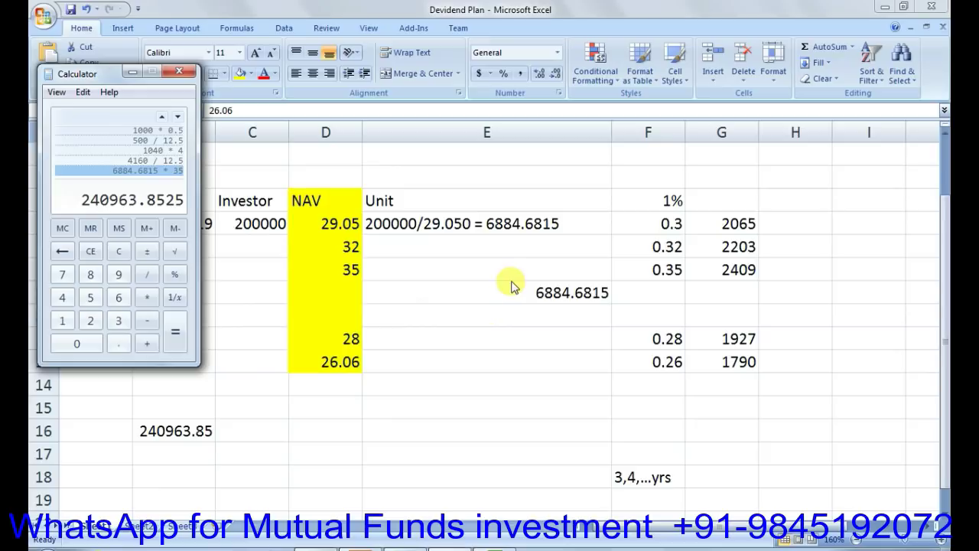
pyautogui.click(542, 291)
pyautogui.click(541, 290)
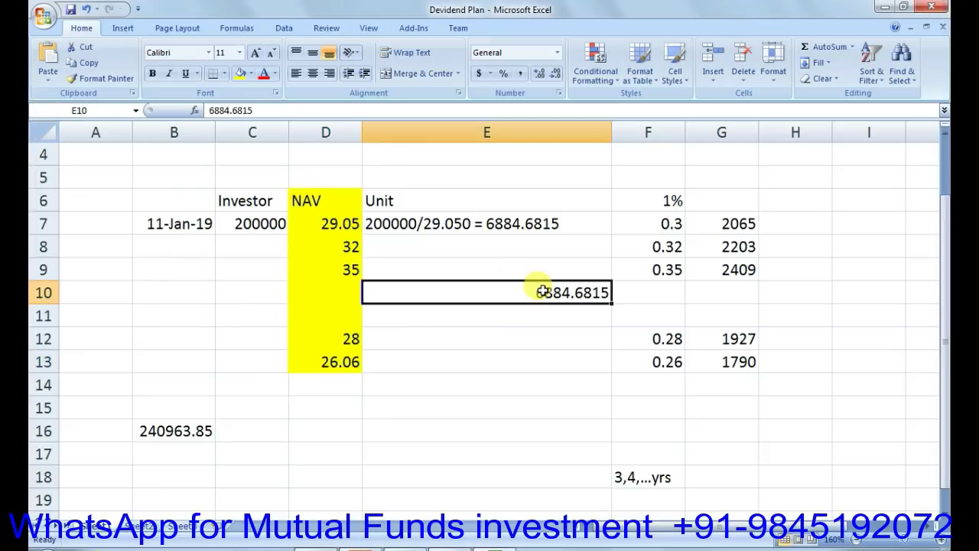
pyautogui.hotkey('ctrl', 'c')
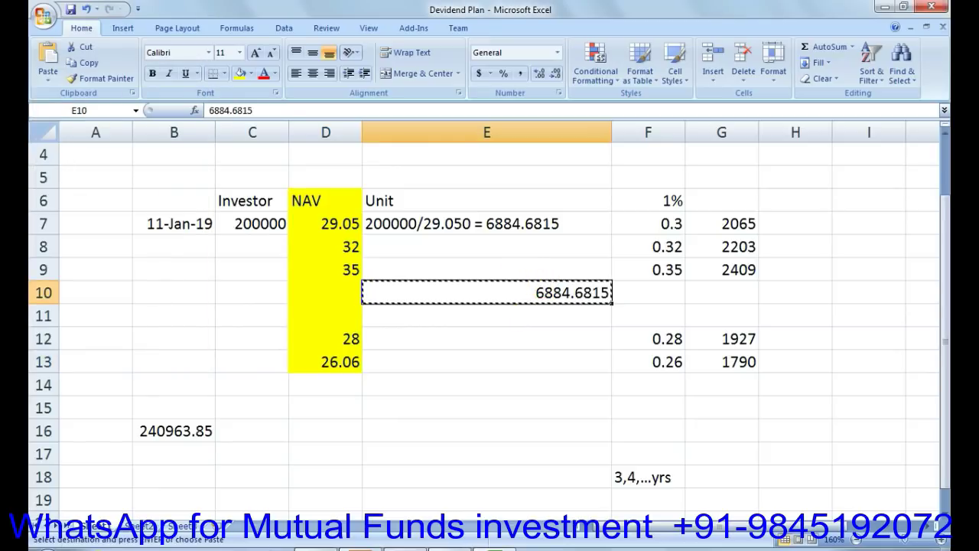
pyautogui.click(415, 544)
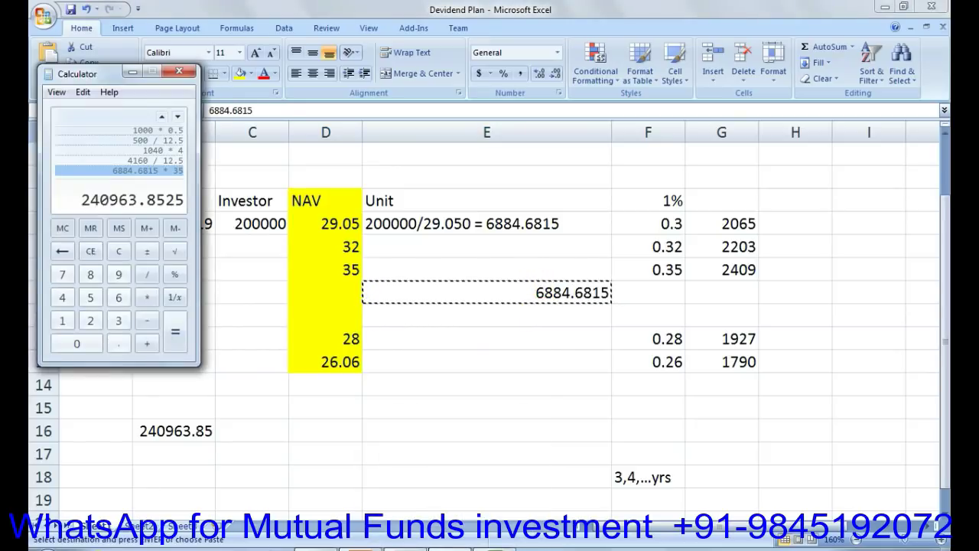
pyautogui.click(119, 252)
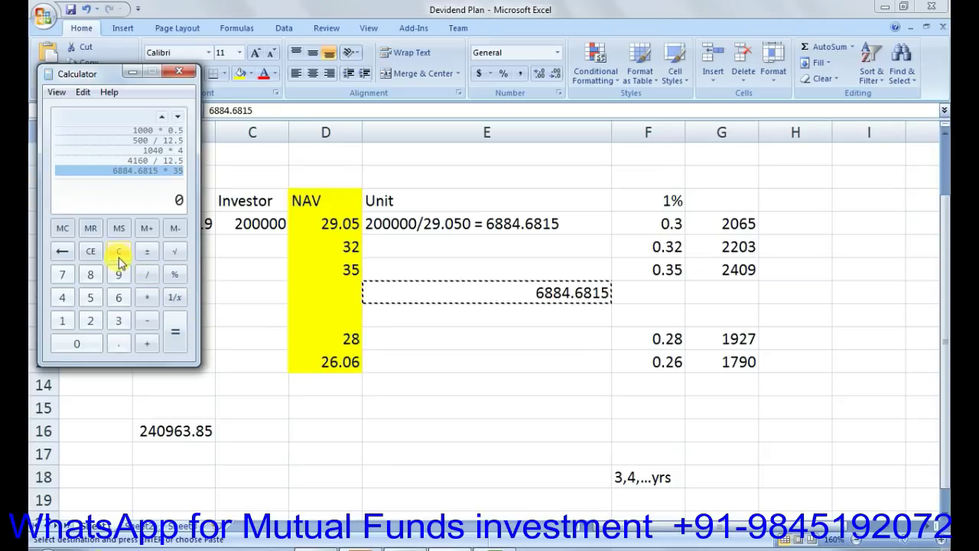
pyautogui.hotkey('ctrl', 'v')
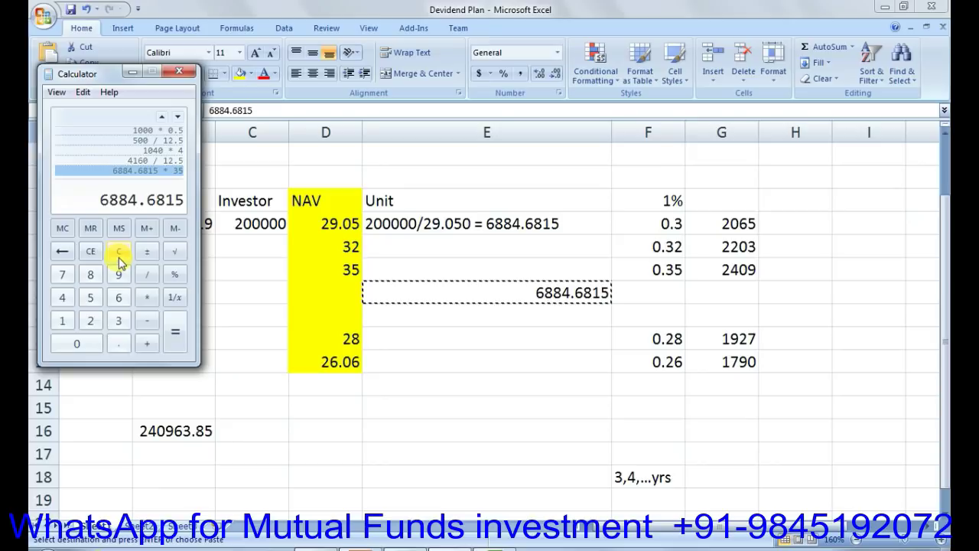
pyautogui.click(149, 306)
pyautogui.click(90, 320)
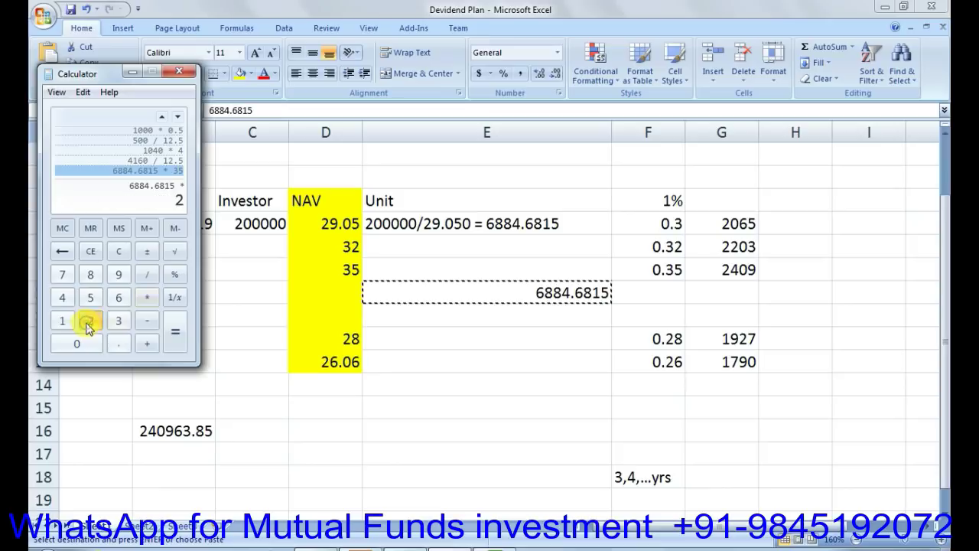
pyautogui.click(115, 301)
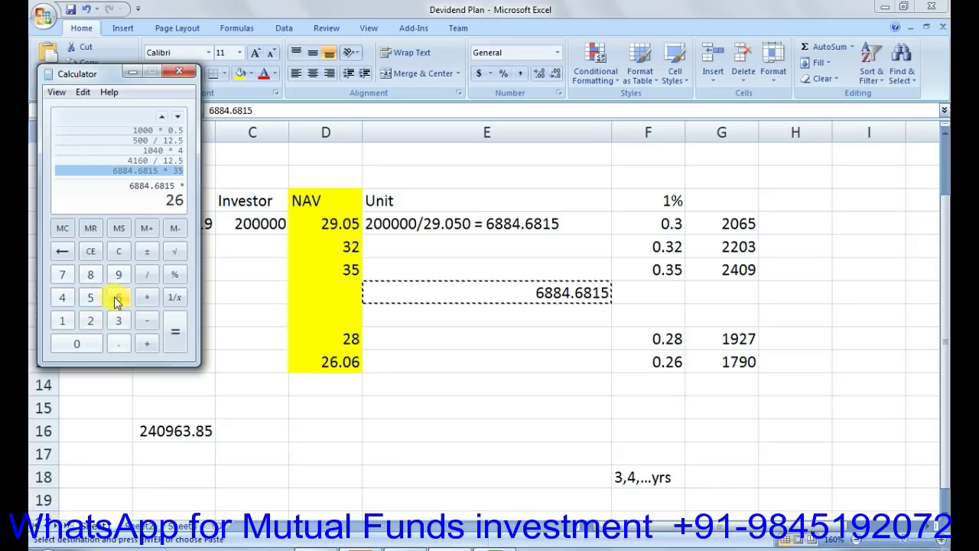
pyautogui.click(176, 343)
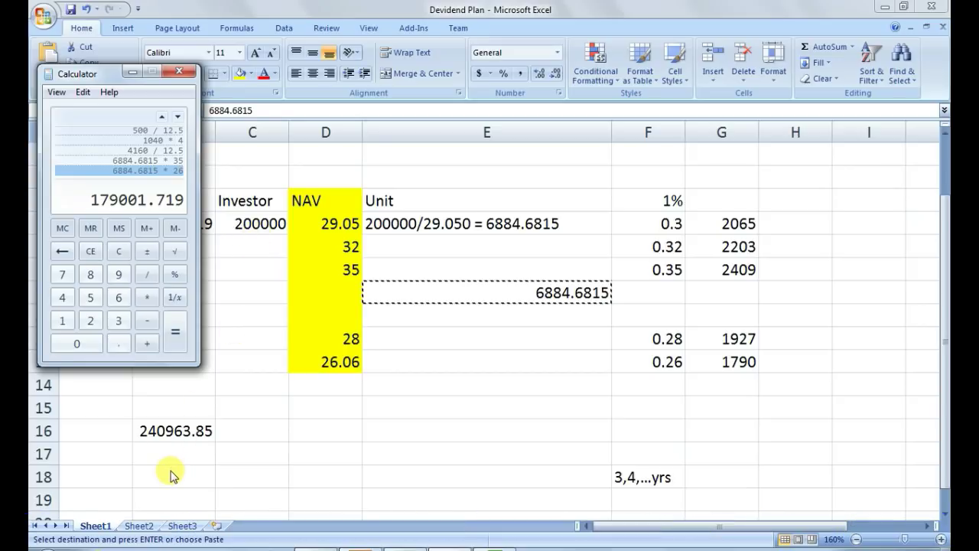
# Step: Copy the Calculator result into cell B17 of the Devidend Plan workbook
pyautogui.rightClick(131, 204)
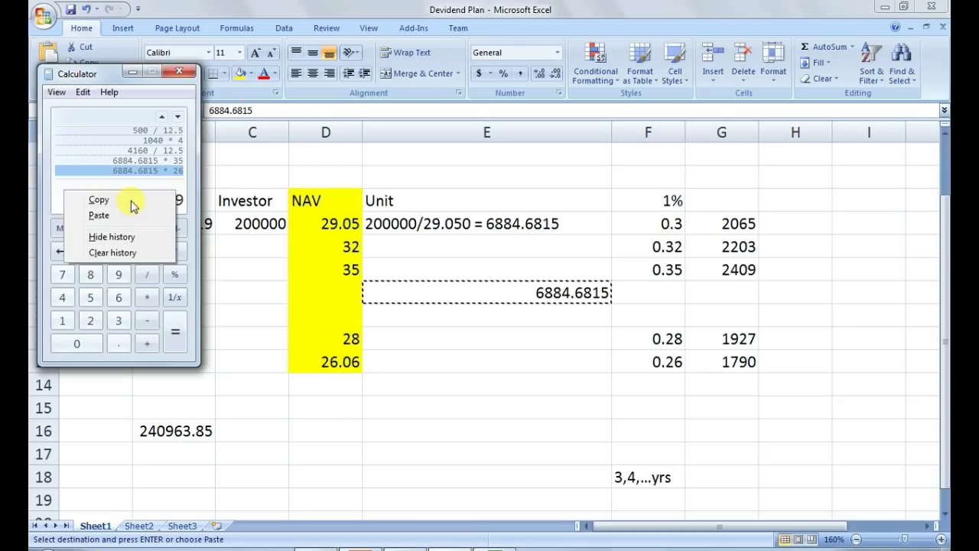
pyautogui.click(132, 202)
pyautogui.hotkey('alt', 'Tab')
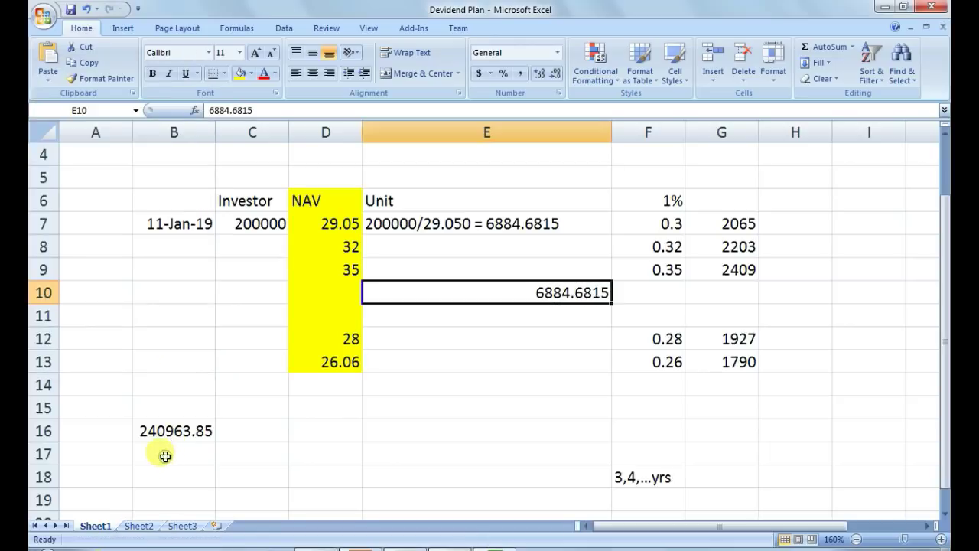
pyautogui.click(165, 456)
pyautogui.hotkey('ctrl', 'v')
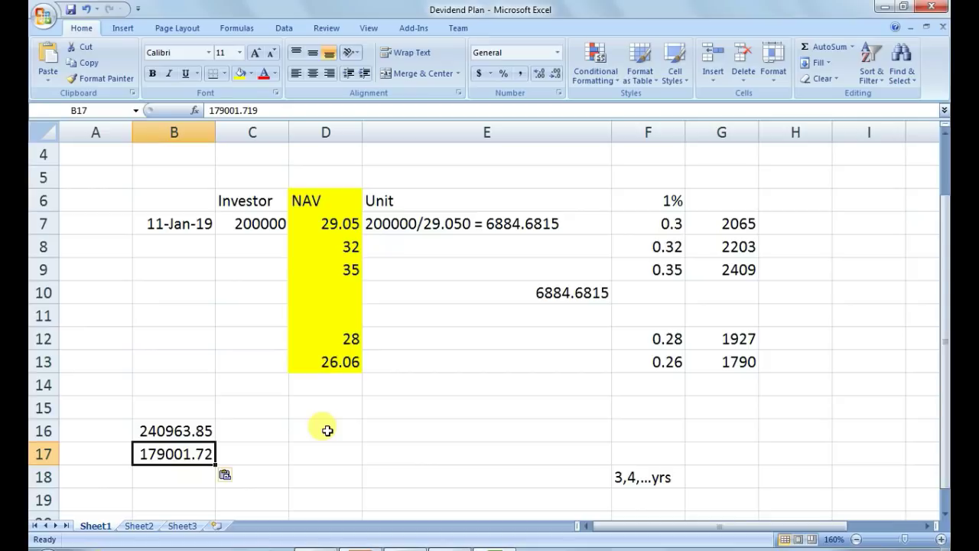
# Step: Compare the investment values in B16 and B17 with the units in E10 and the NAVs in D13, D9 and D7
pyautogui.press('Right')
pyautogui.press('Right')
pyautogui.press('Up')
pyautogui.press('Up')
pyautogui.press('Up')
pyautogui.press('Up')
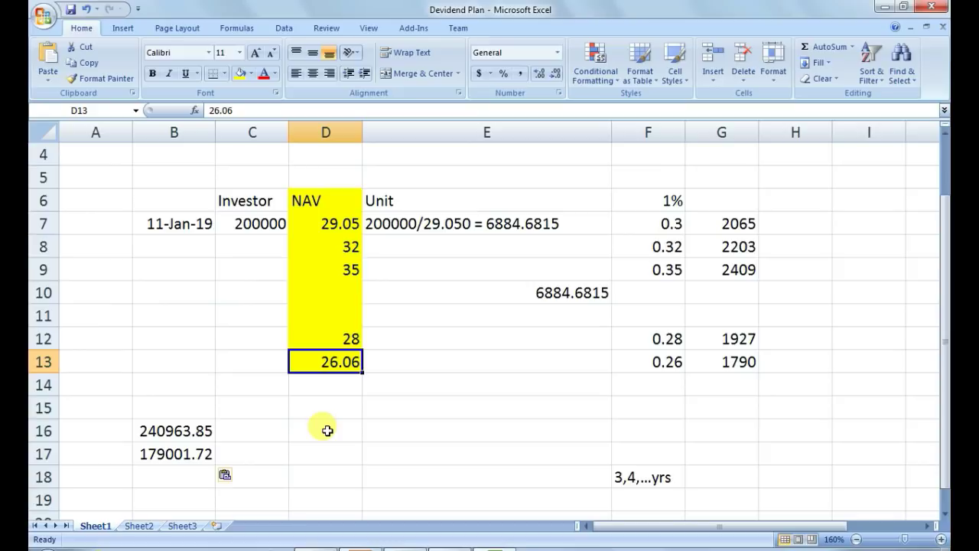
pyautogui.click(543, 295)
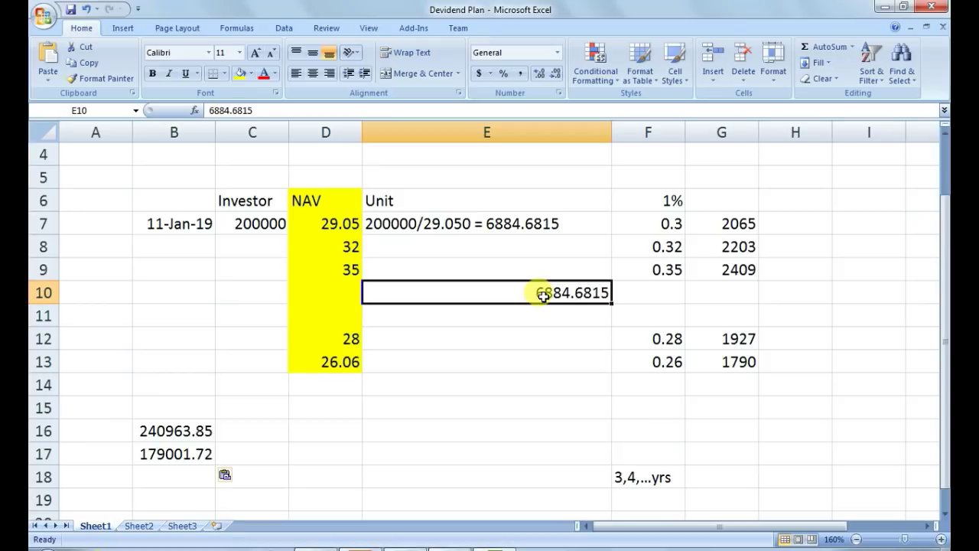
pyautogui.click(175, 452)
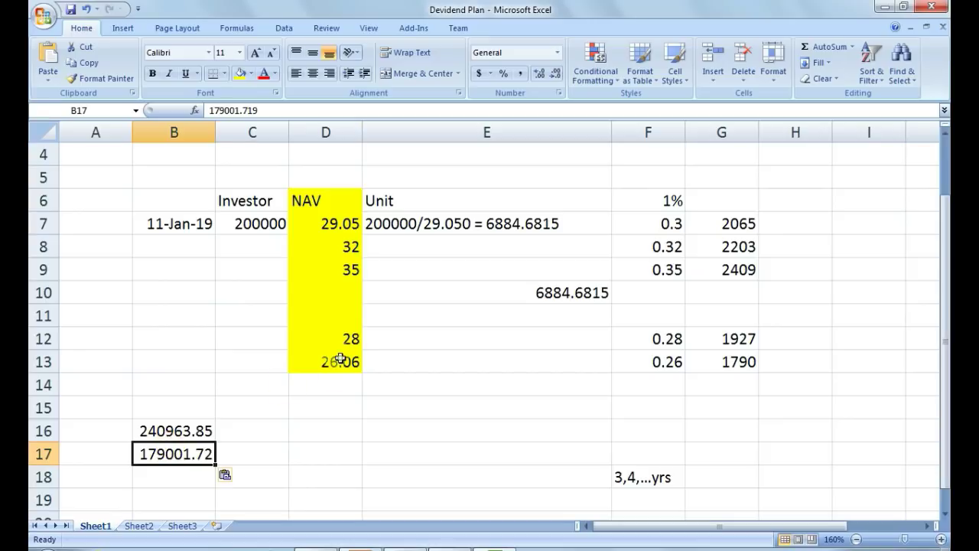
pyautogui.click(341, 360)
pyautogui.click(184, 407)
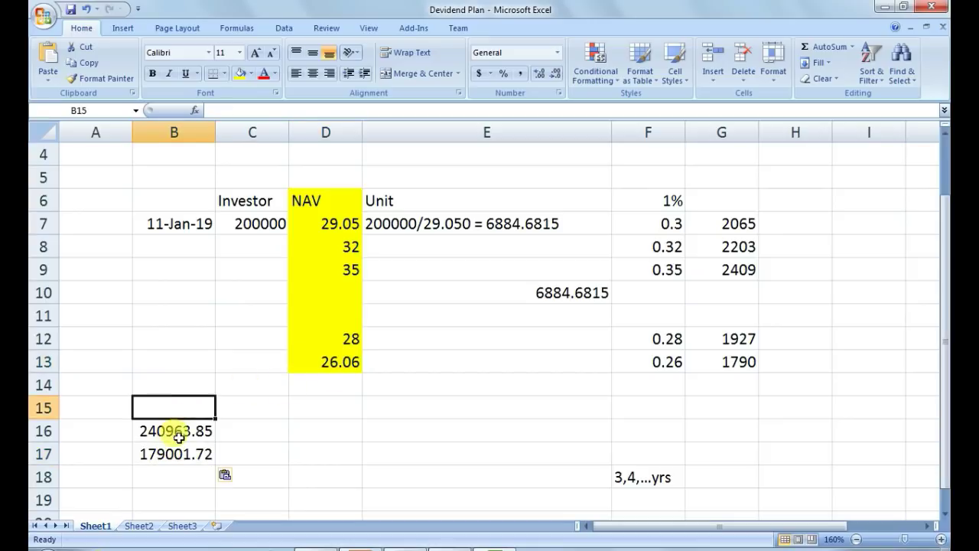
pyautogui.click(181, 434)
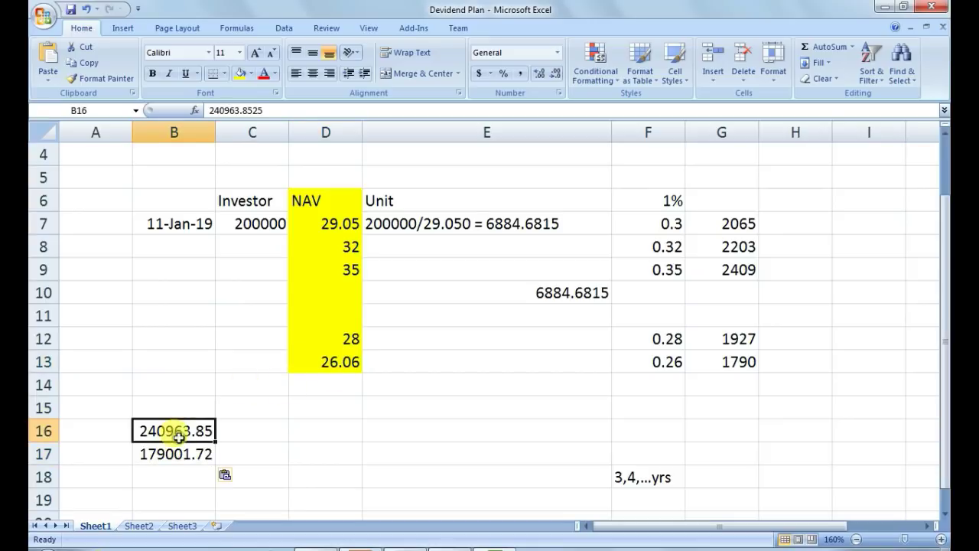
pyautogui.click(354, 269)
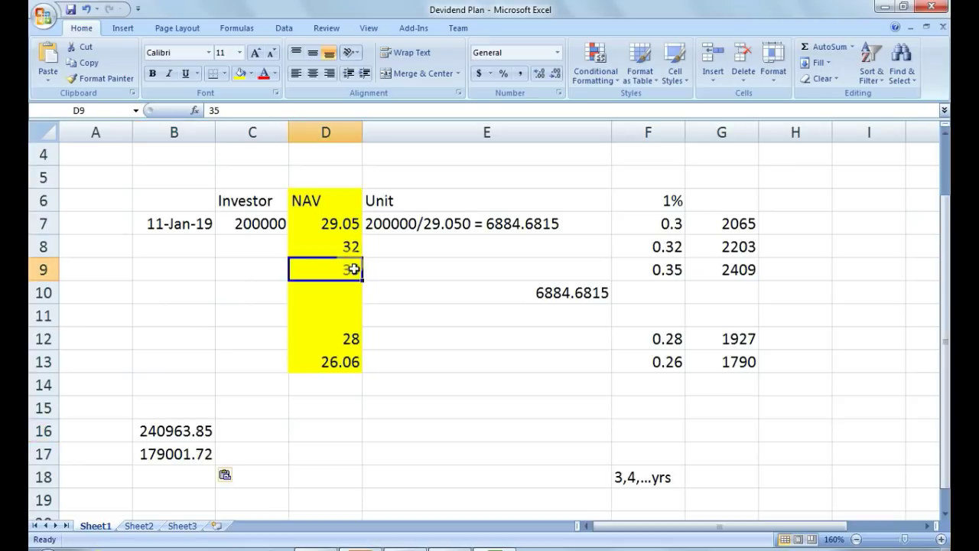
pyautogui.click(334, 218)
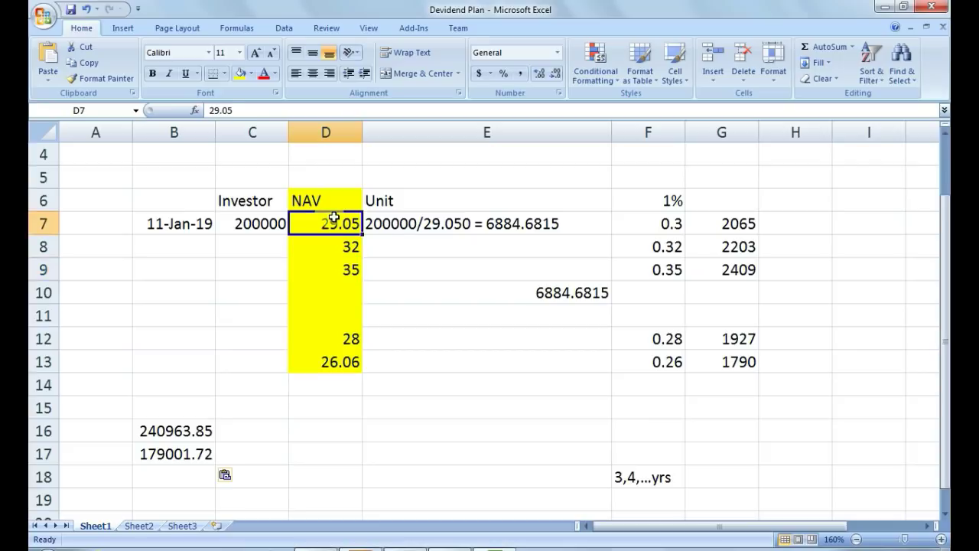
# Step: Switch to the leaflet in Acrobat Reader and examine page 3's NAVs around January to August 2018 and the dividend notes below
pyautogui.click(405, 548)
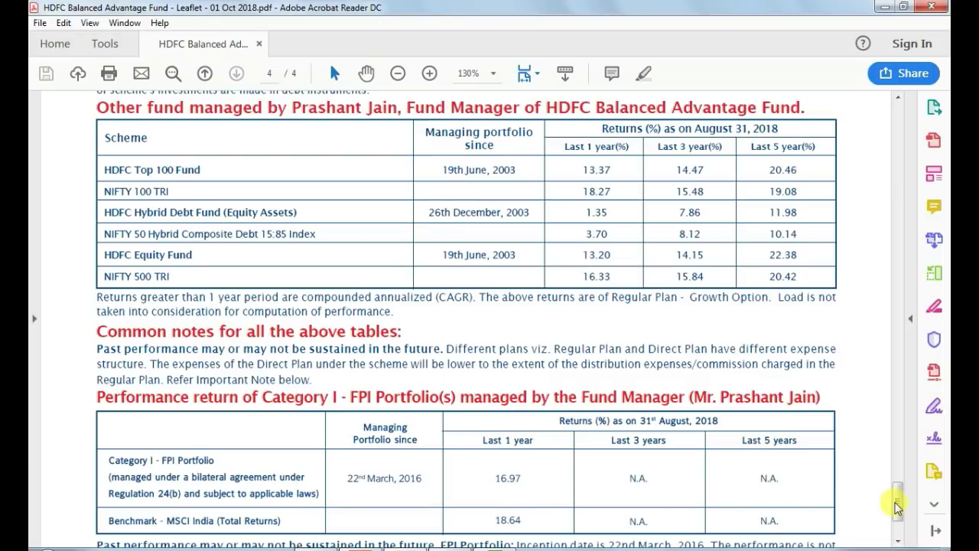
pyautogui.moveTo(897, 496); pyautogui.dragTo(897, 409)
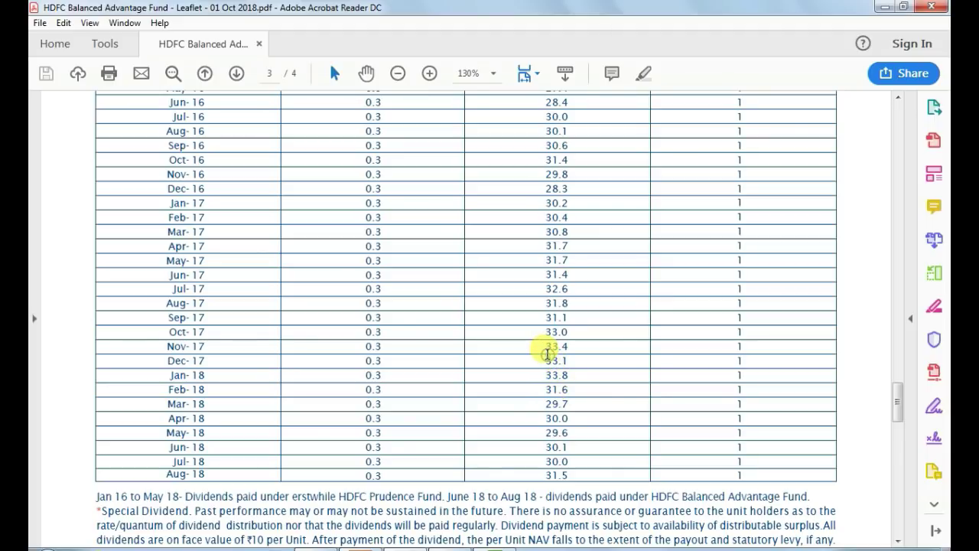
pyautogui.moveTo(551, 360); pyautogui.dragTo(572, 392)
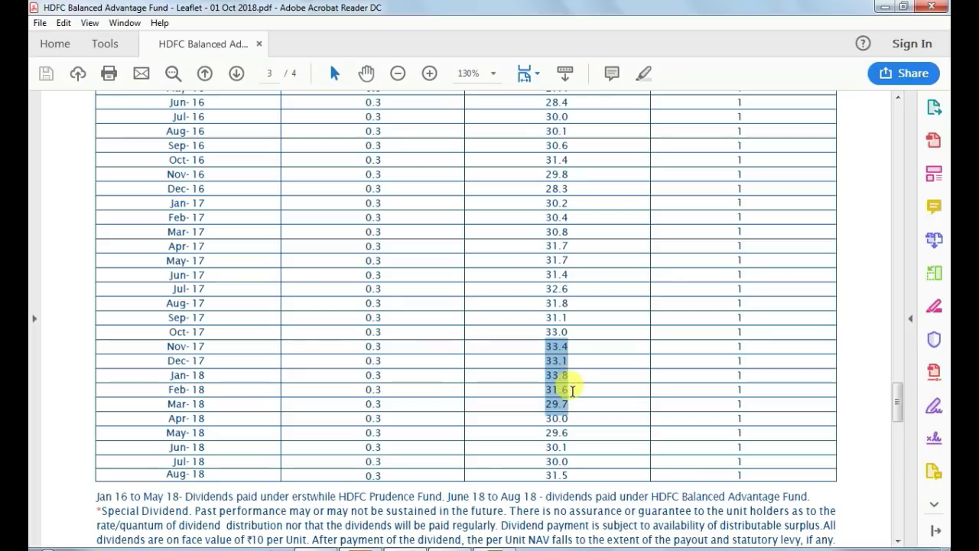
pyautogui.click(572, 390)
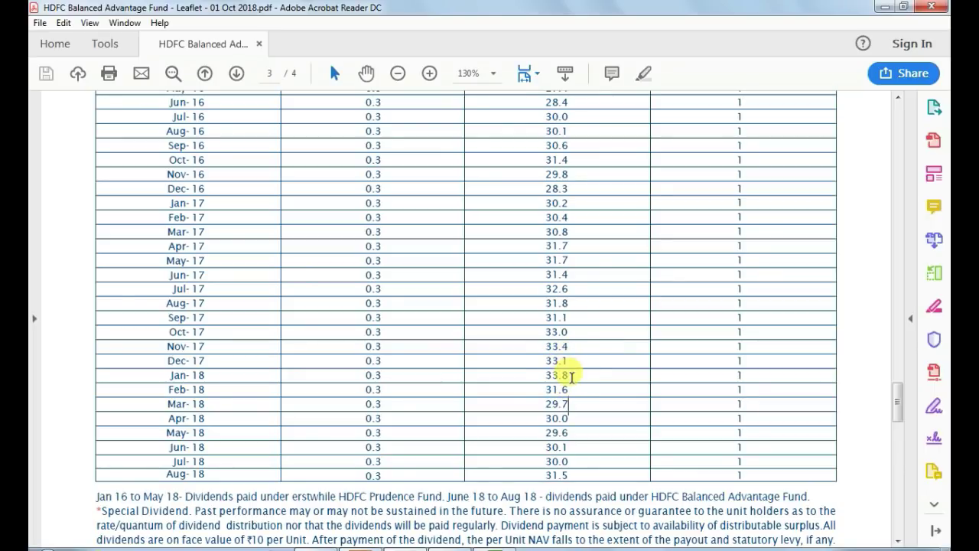
pyautogui.moveTo(570, 390)
pyautogui.mouseDown()
pyautogui.moveTo(539, 373)
pyautogui.moveTo(572, 378)
pyautogui.mouseUp()
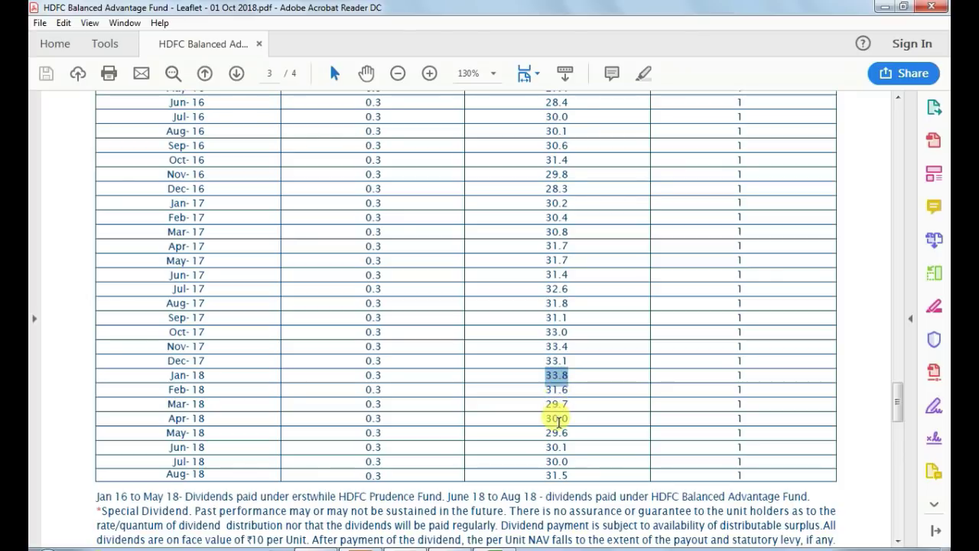
pyautogui.click(566, 477)
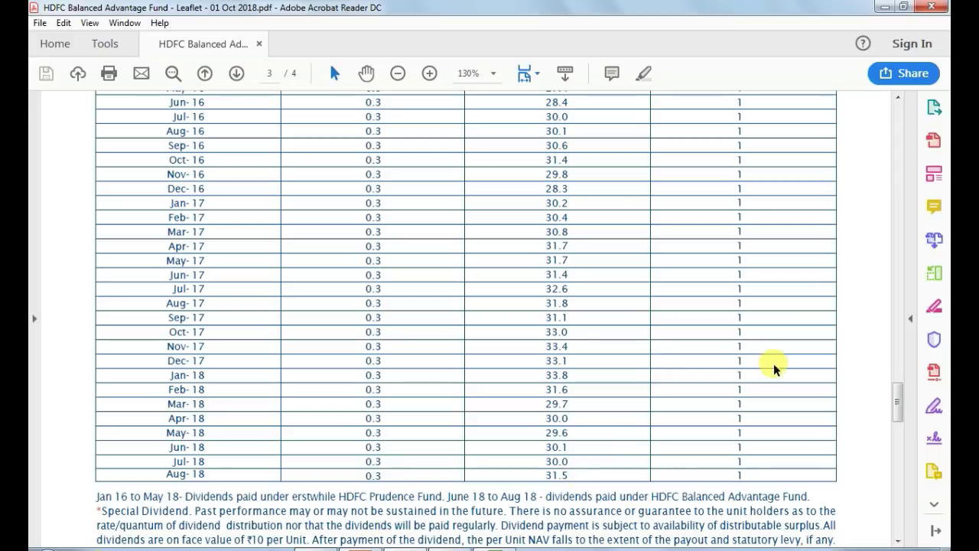
pyautogui.moveTo(896, 403); pyautogui.dragTo(899, 417)
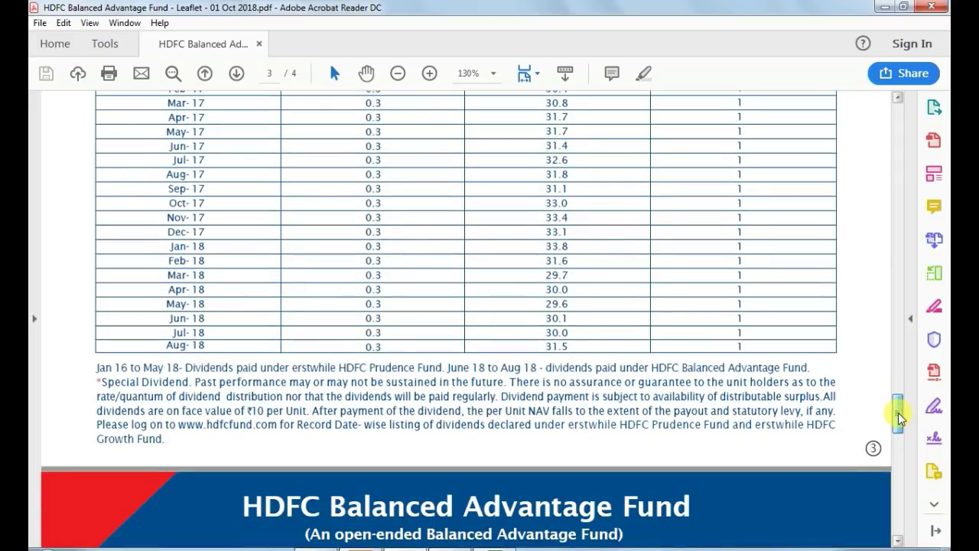
pyautogui.moveTo(899, 417); pyautogui.dragTo(899, 419)
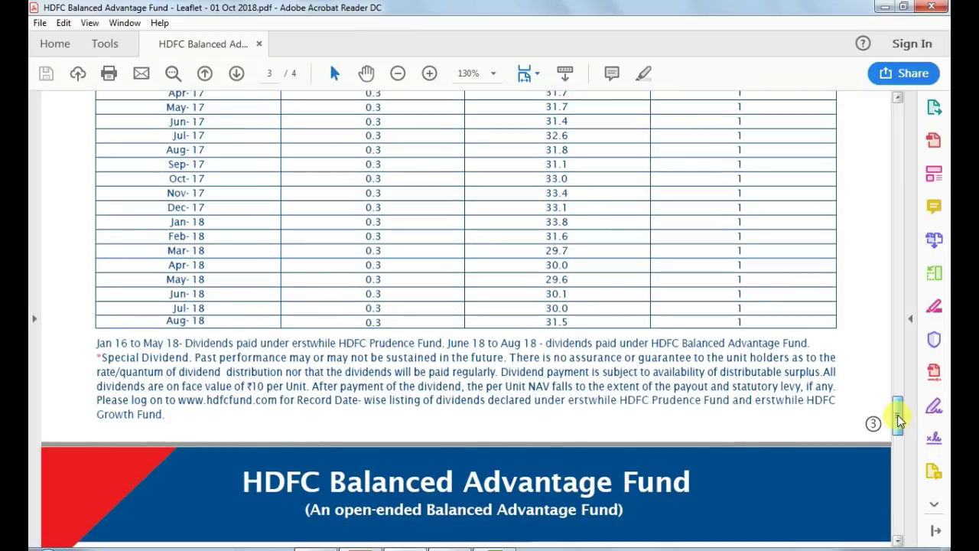
# Step: Check today's date in the system calendar and close it
pyautogui.click(937, 549)
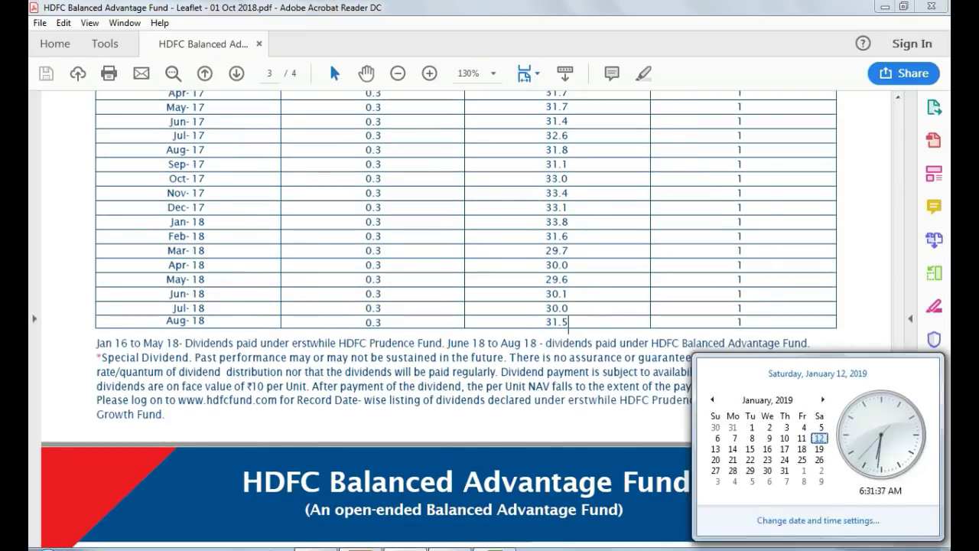
pyautogui.click(937, 549)
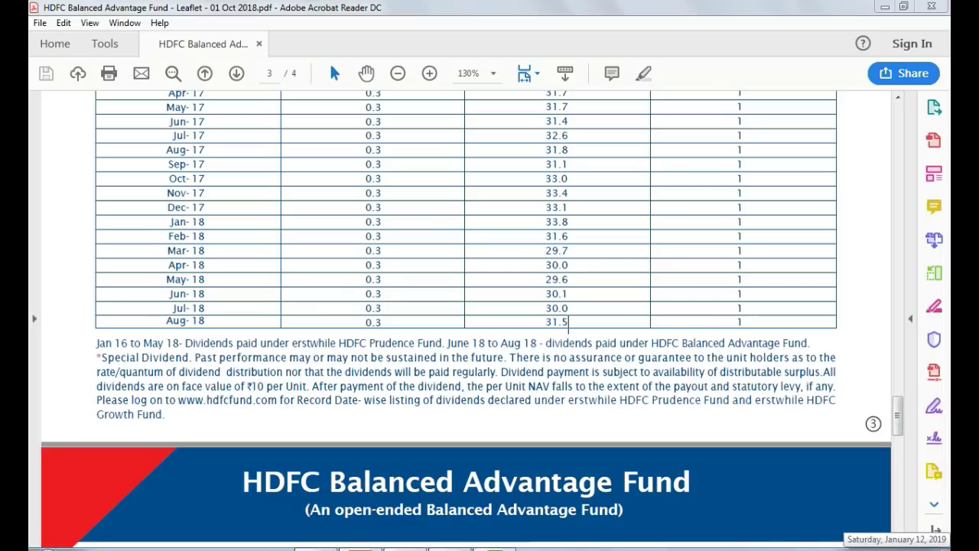
pyautogui.click(937, 549)
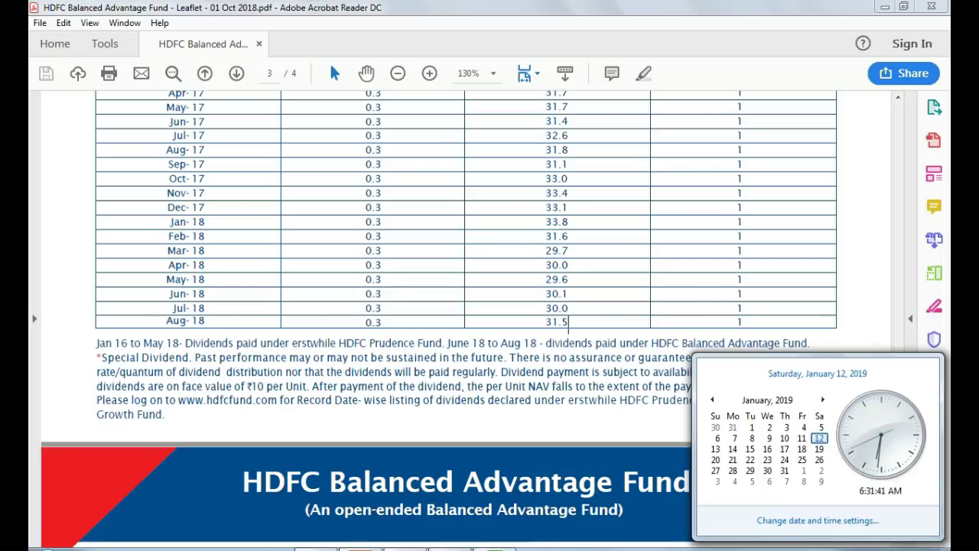
pyautogui.click(749, 290)
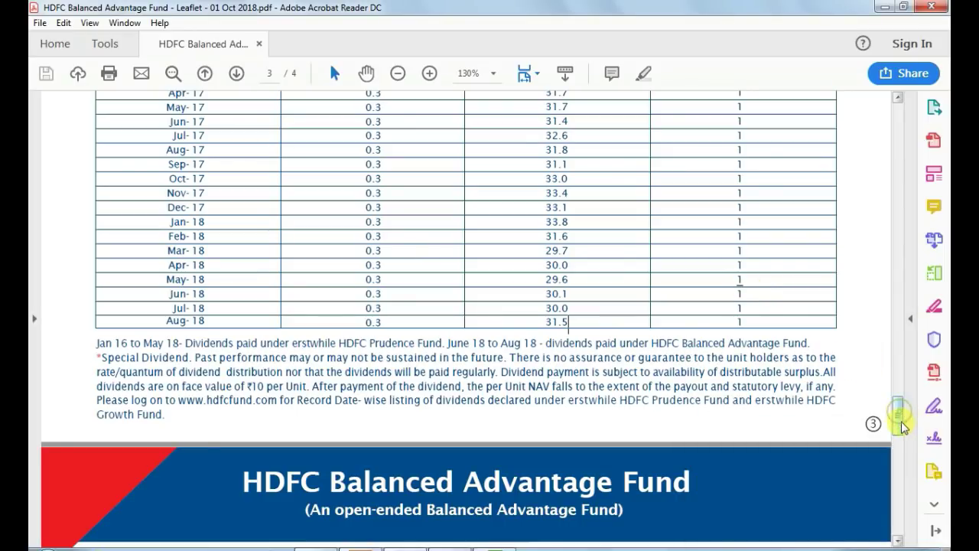
# Step: Return to the Devidend Plan workbook in Excel and review the invested amount in C7 and the unit count in E10
pyautogui.click(889, 7)
pyautogui.click(399, 413)
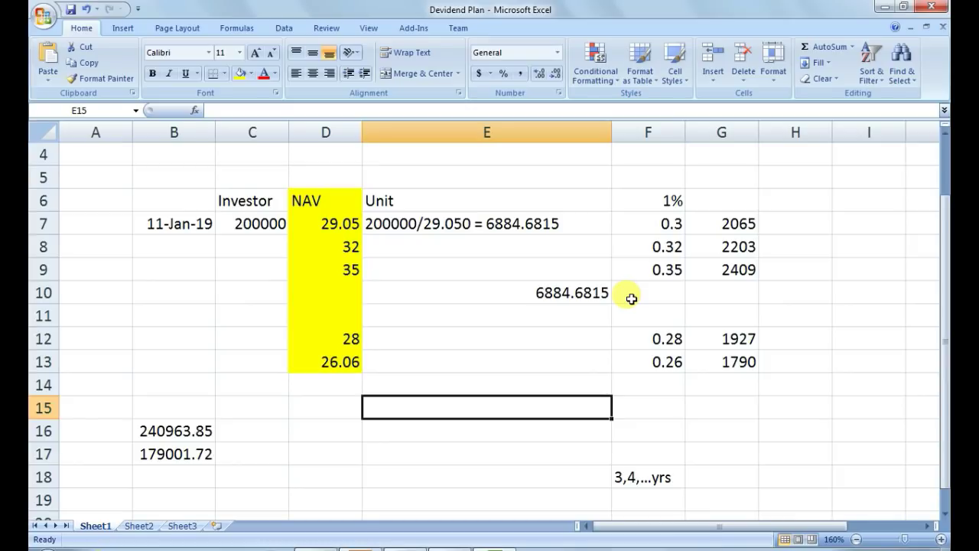
pyautogui.click(257, 216)
pyautogui.click(545, 298)
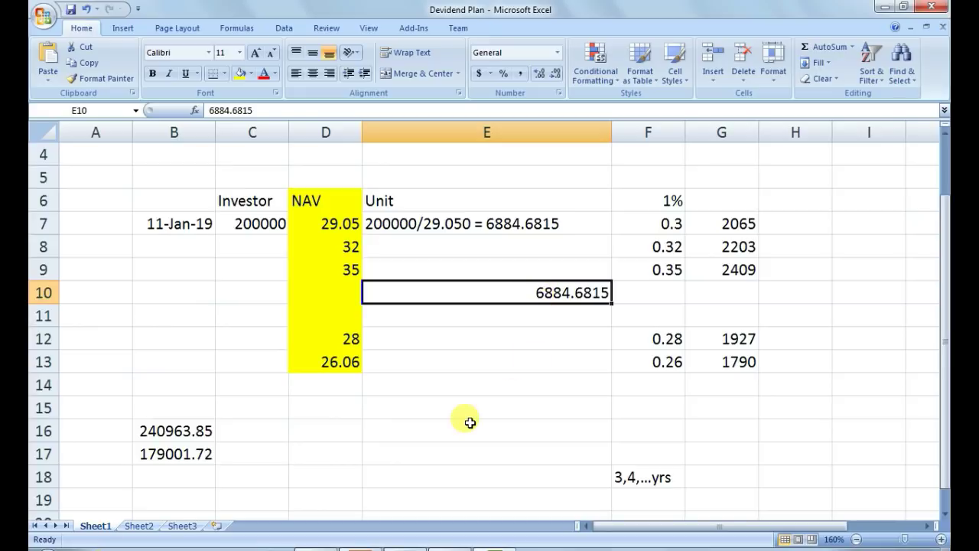
pyautogui.click(361, 549)
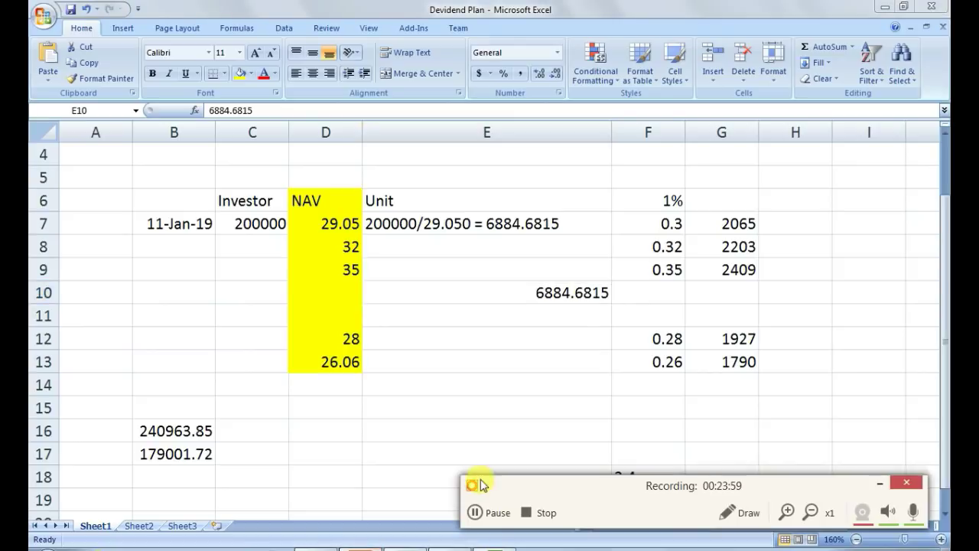